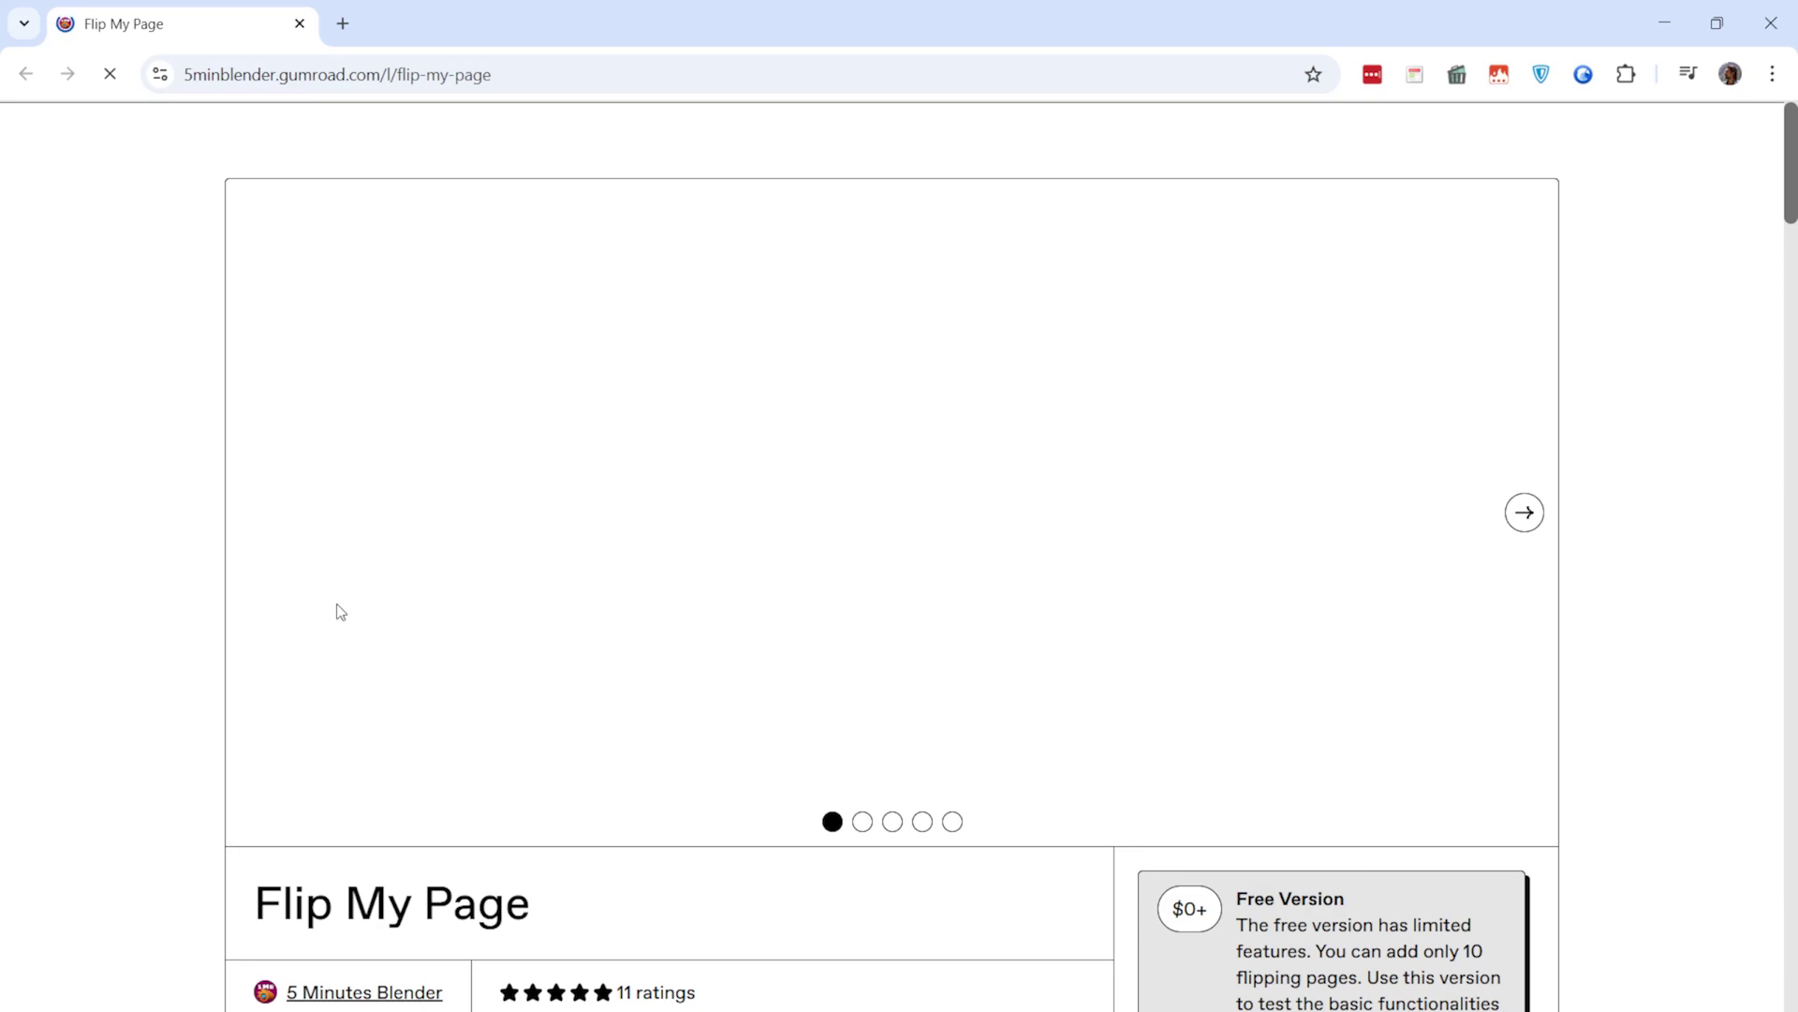
Claim Flip My Page free at $0 on Gumroad and download the Flip_My_Page_Free ZIP
scroll(759, 554, "down", 1)
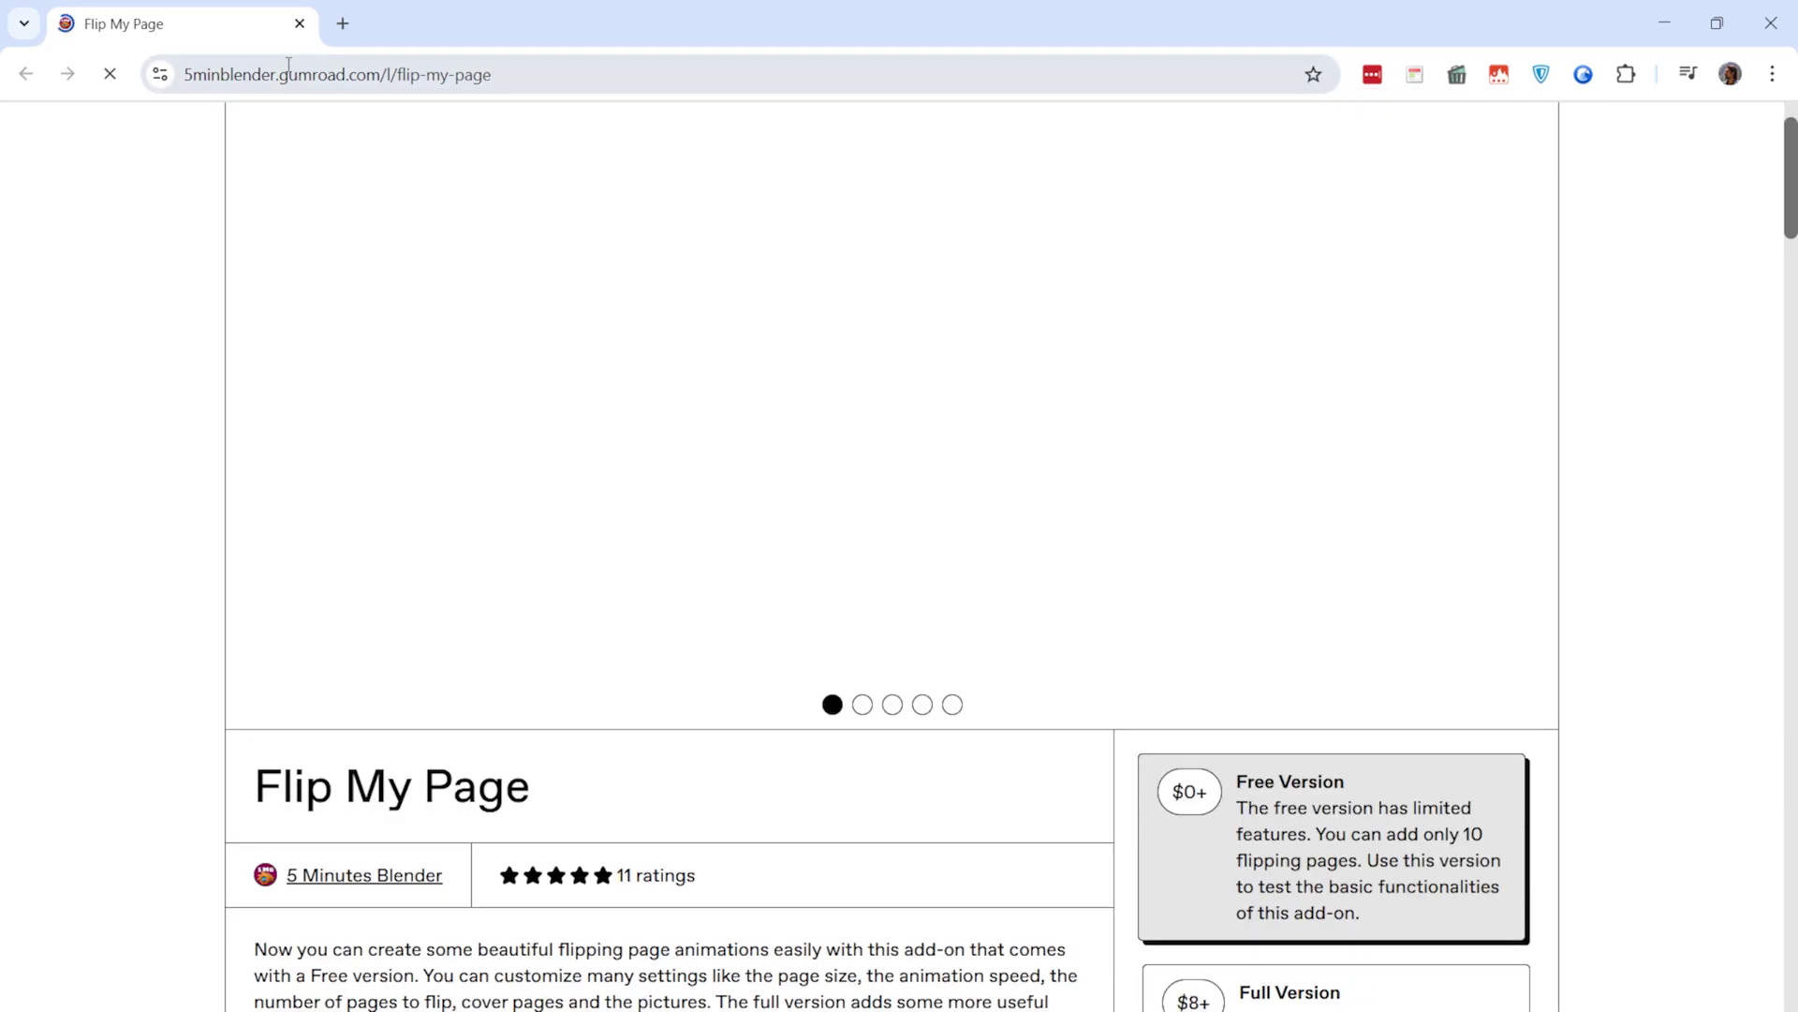
scroll(200, 643, "down", 6)
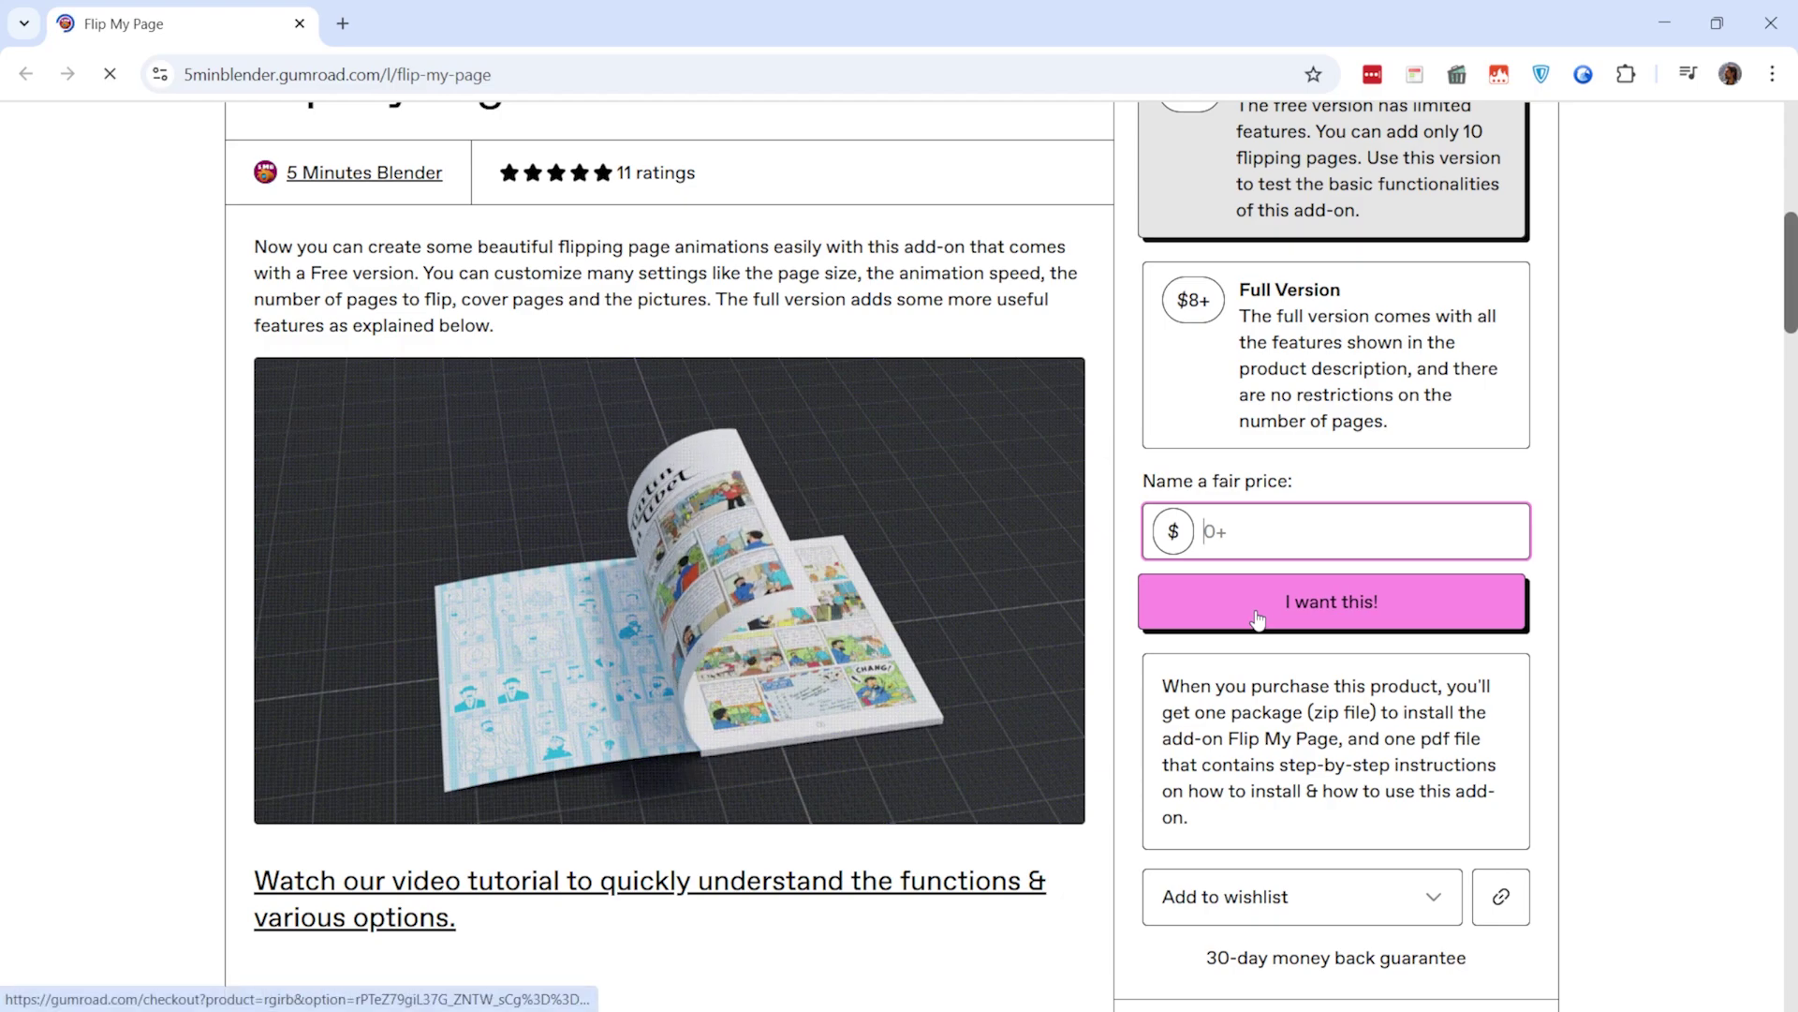
left_click(1258, 619)
left_click(1261, 631)
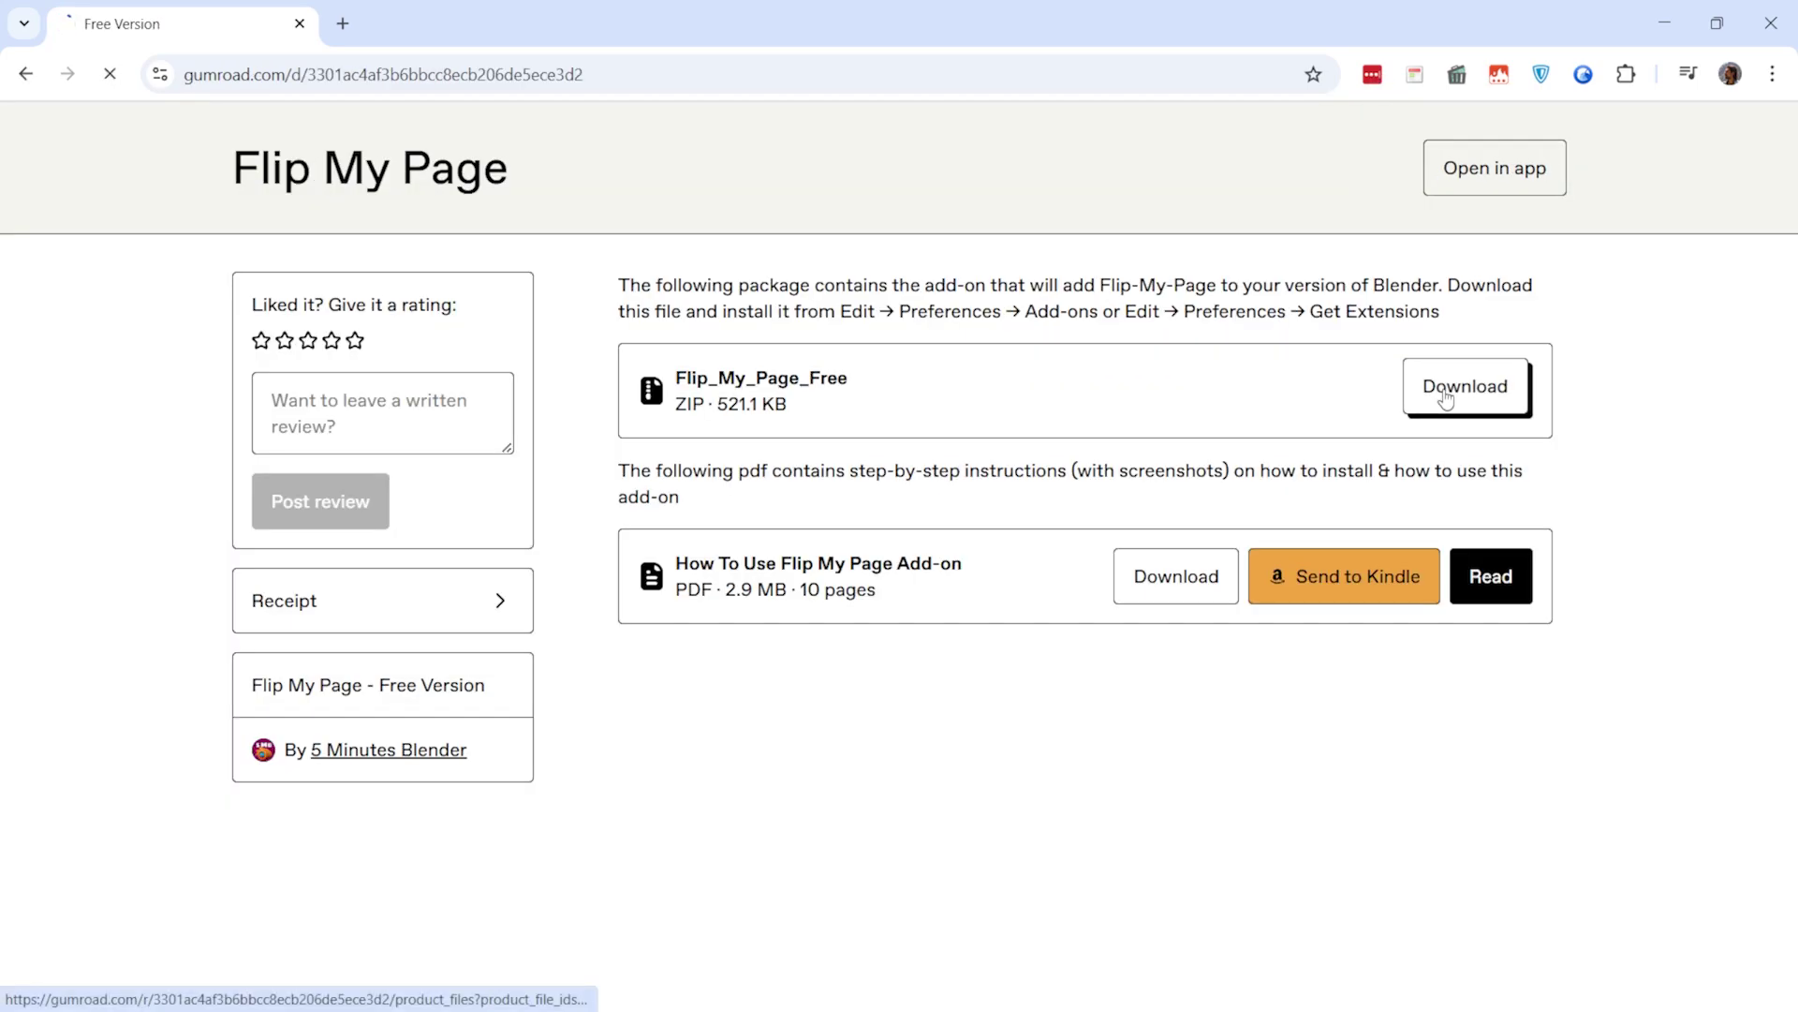
left_click(1445, 398)
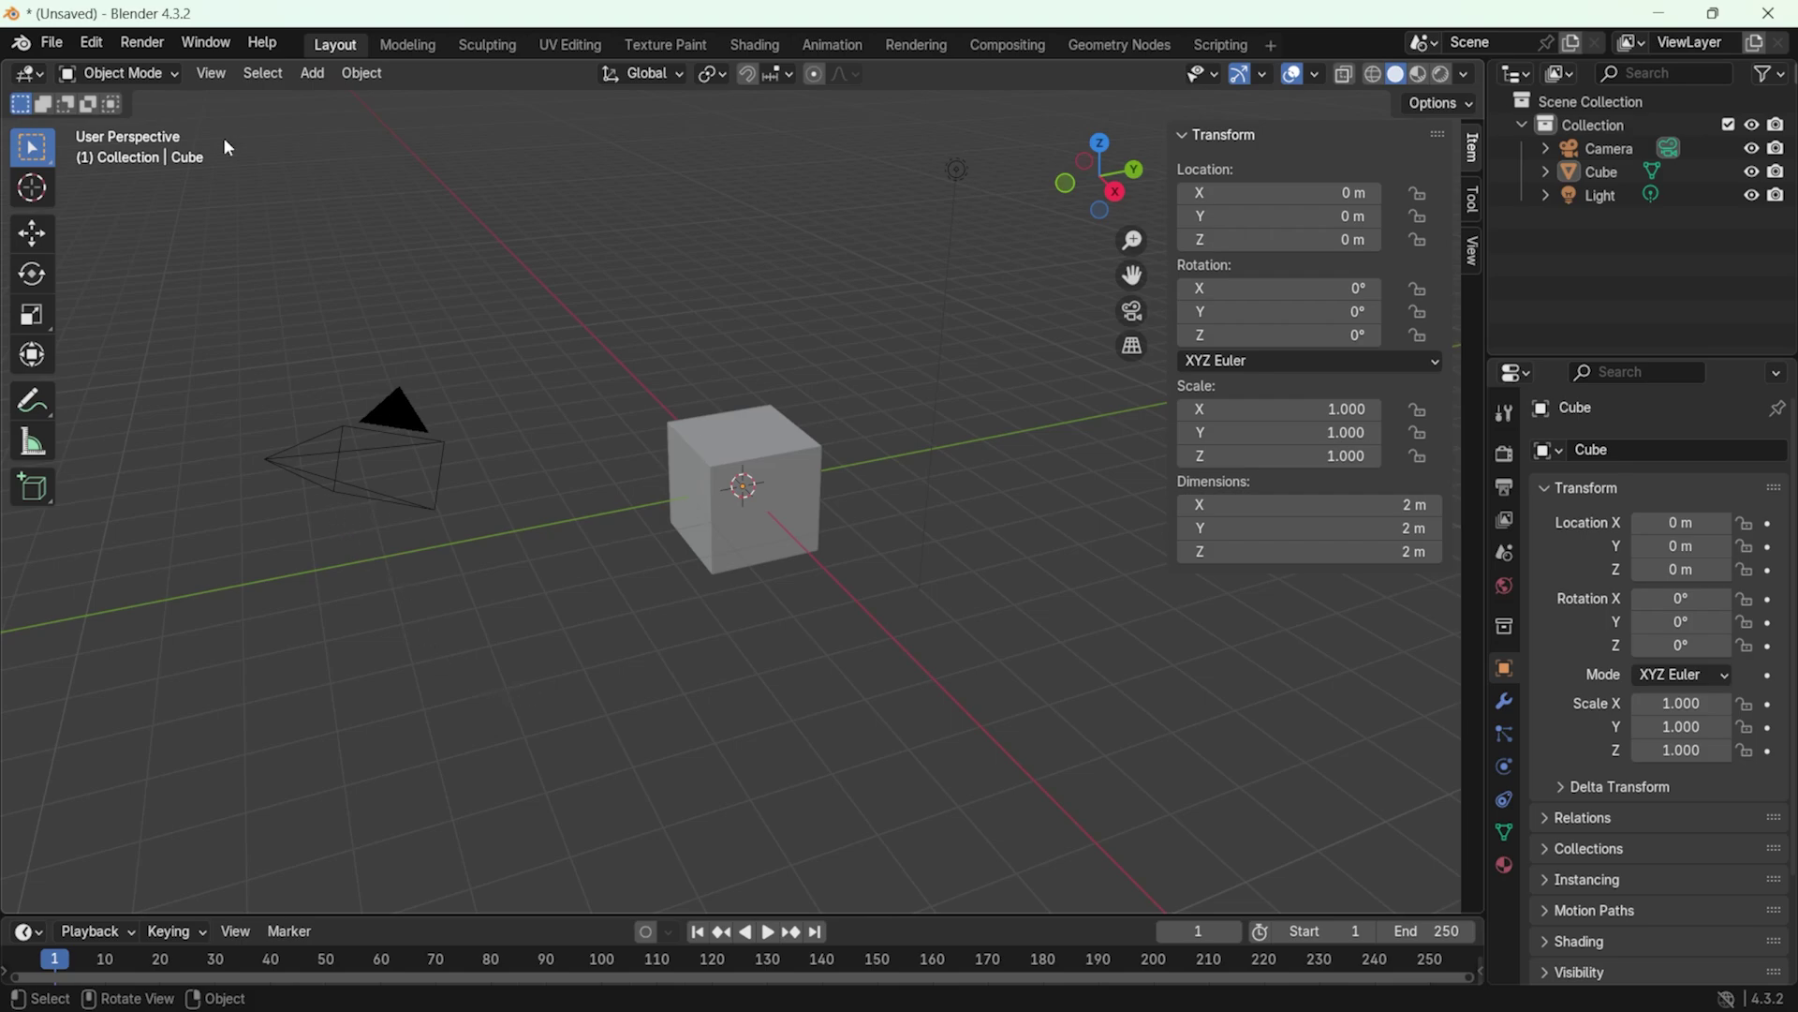
Install Flip_My_Page_Free.zip from disk in Blender's Preferences Add-ons section
left_click(93, 45)
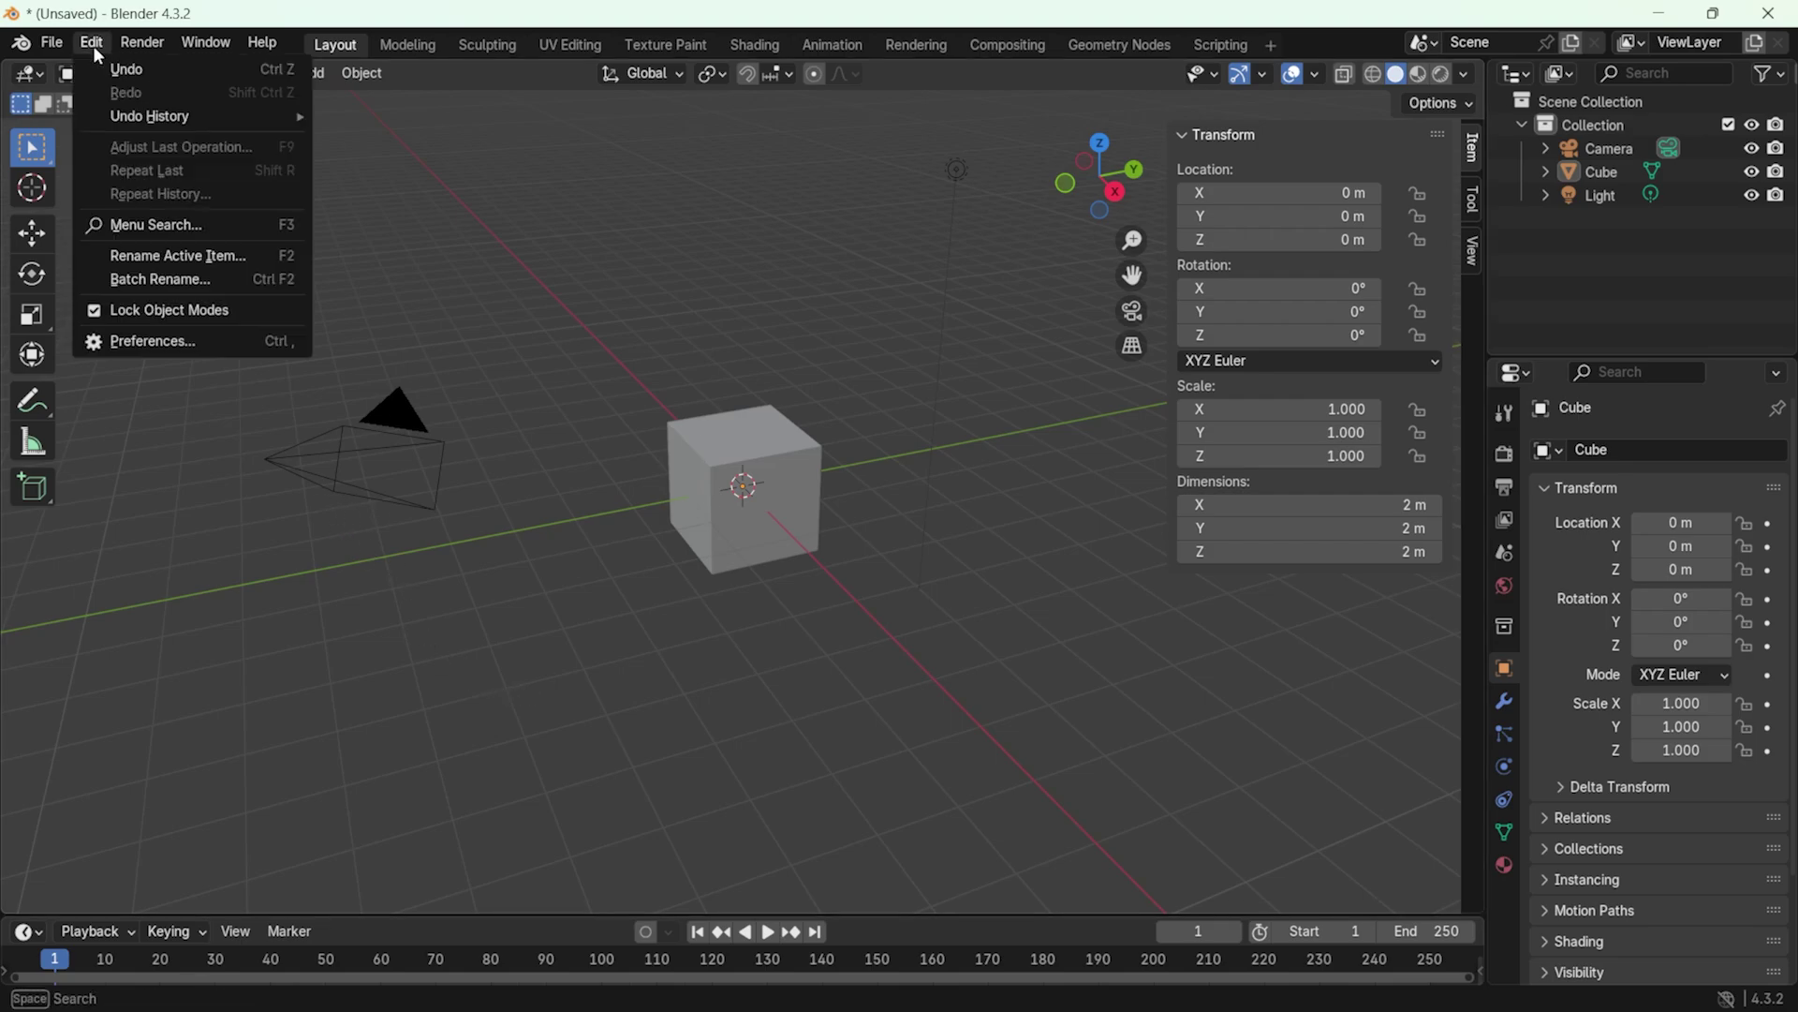
left_click(161, 343)
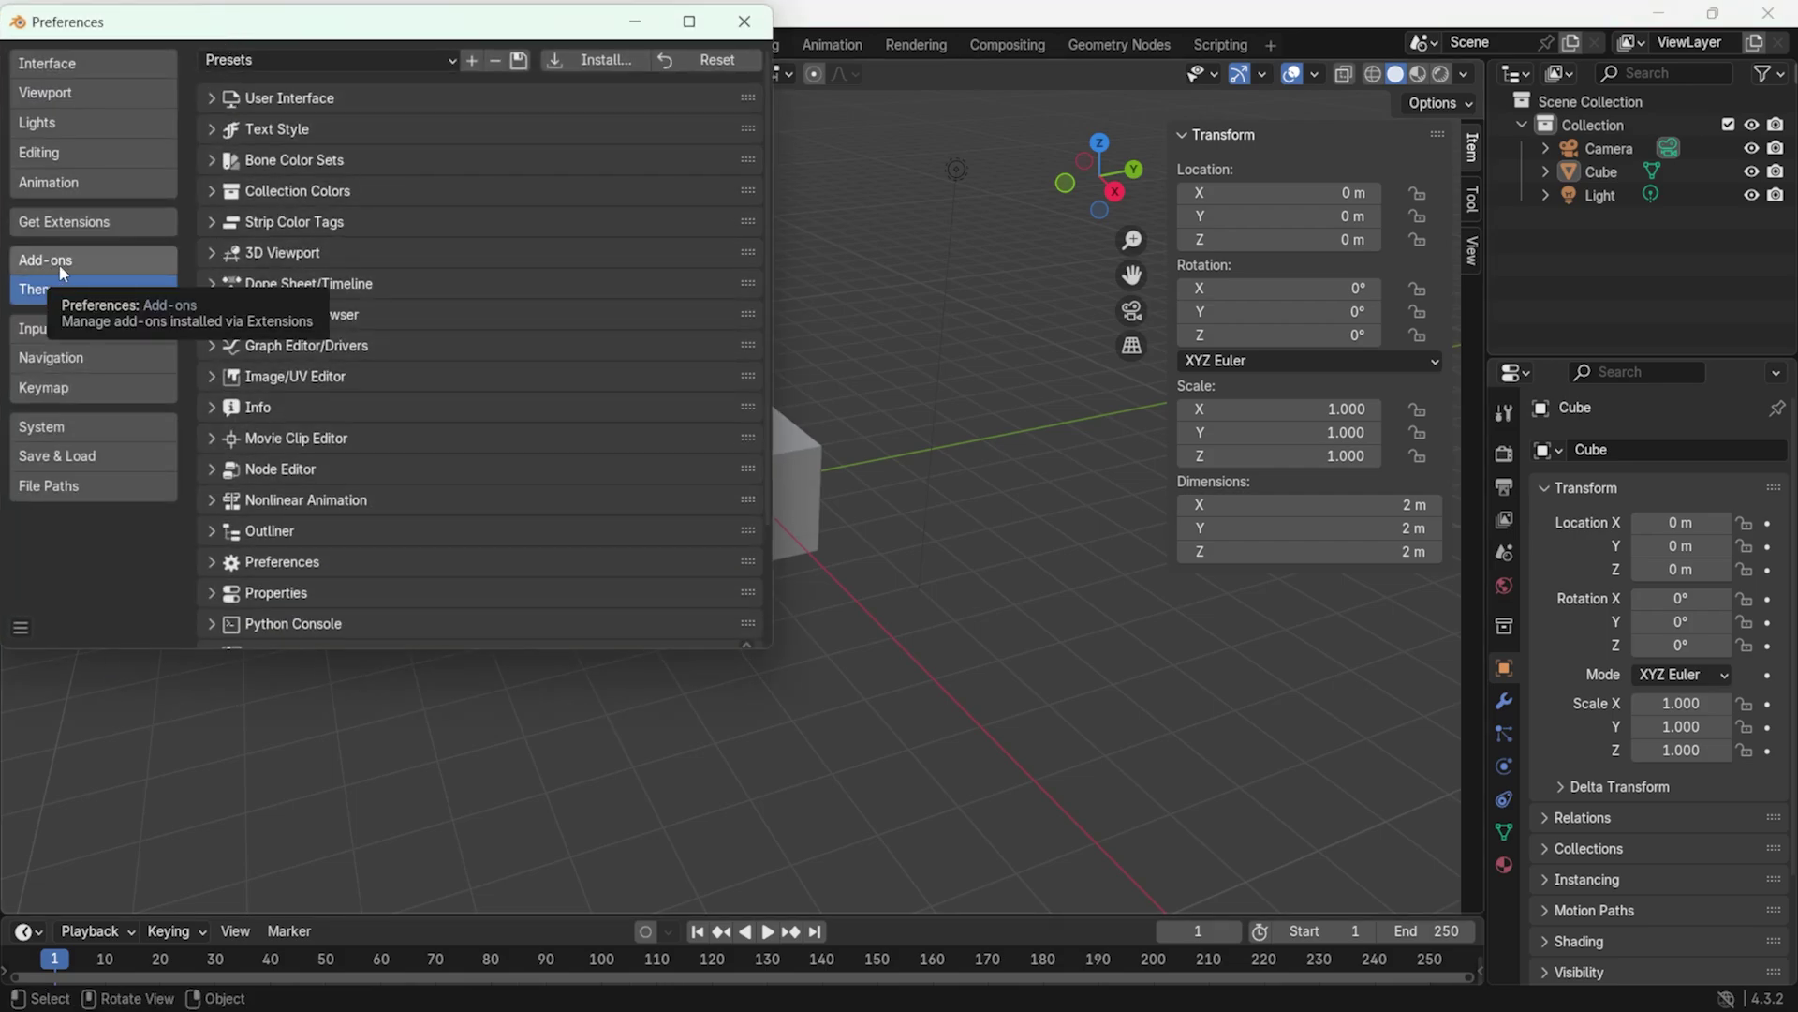
left_click(60, 267)
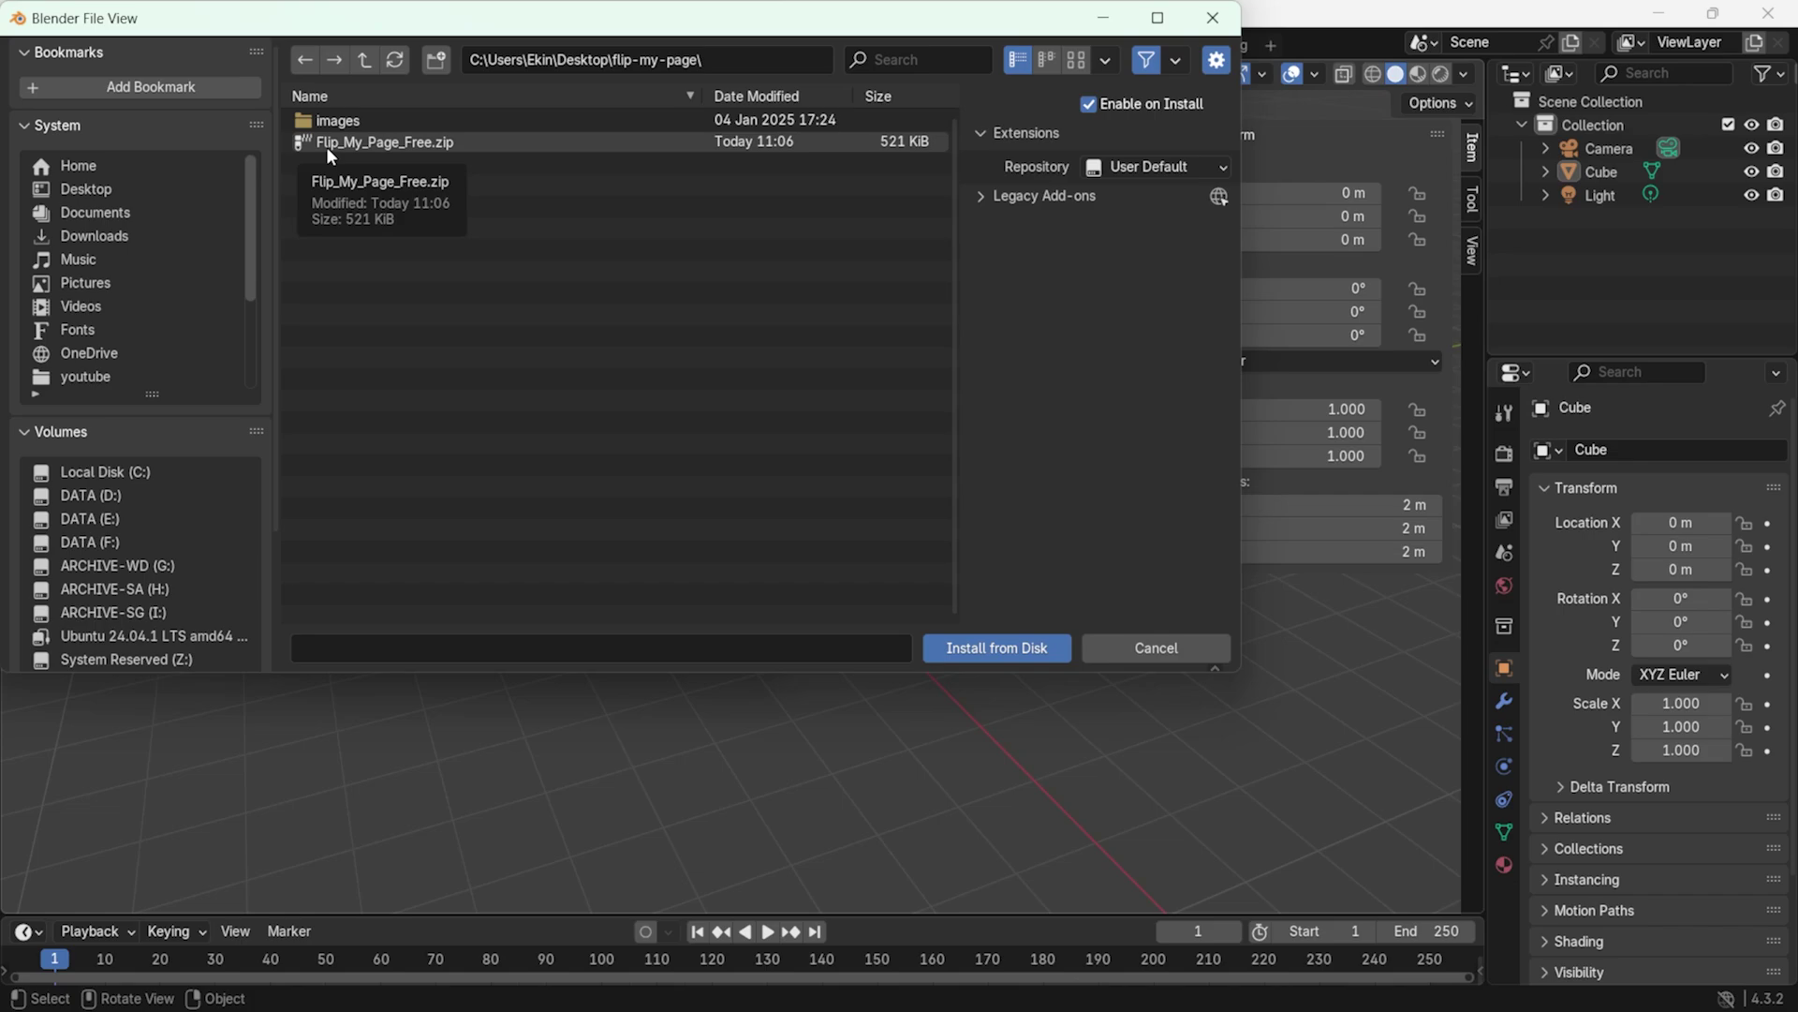
left_click(328, 148)
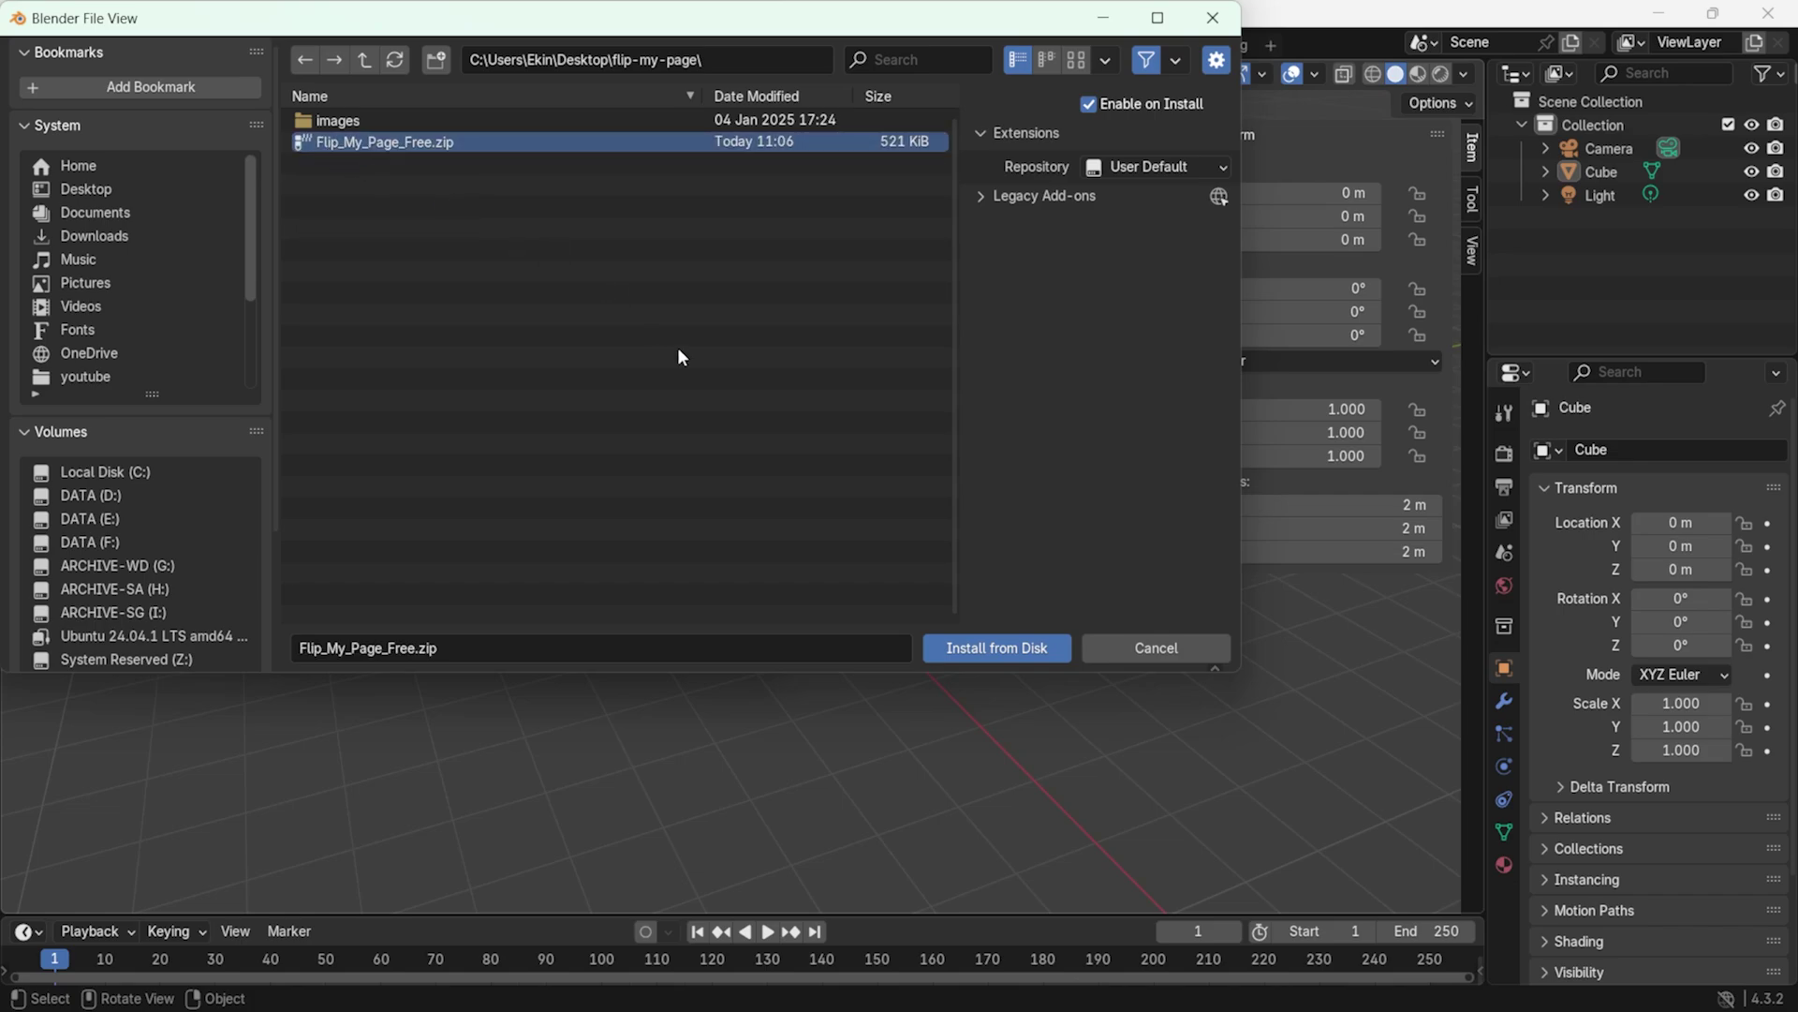
left_click(969, 653)
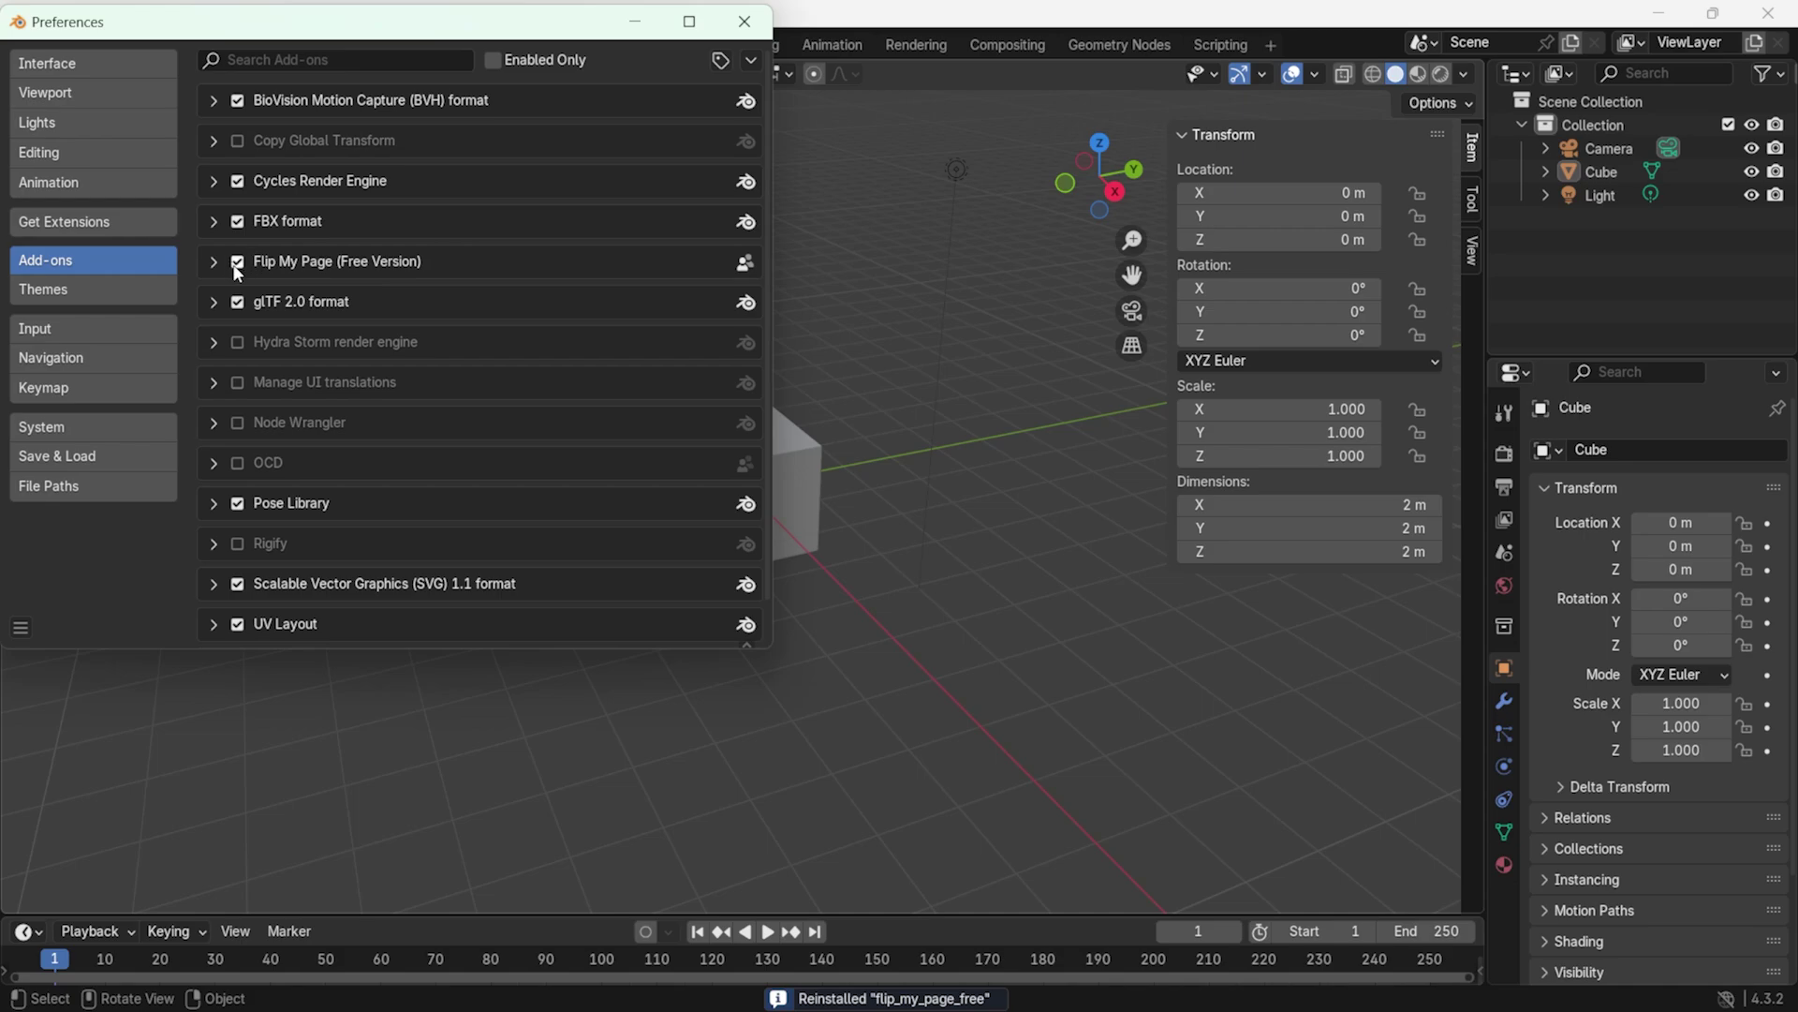
Toggle the Flip My Page add-on enabled and filter the add-on list by 'flip my'
left_click(237, 262)
left_click(237, 262)
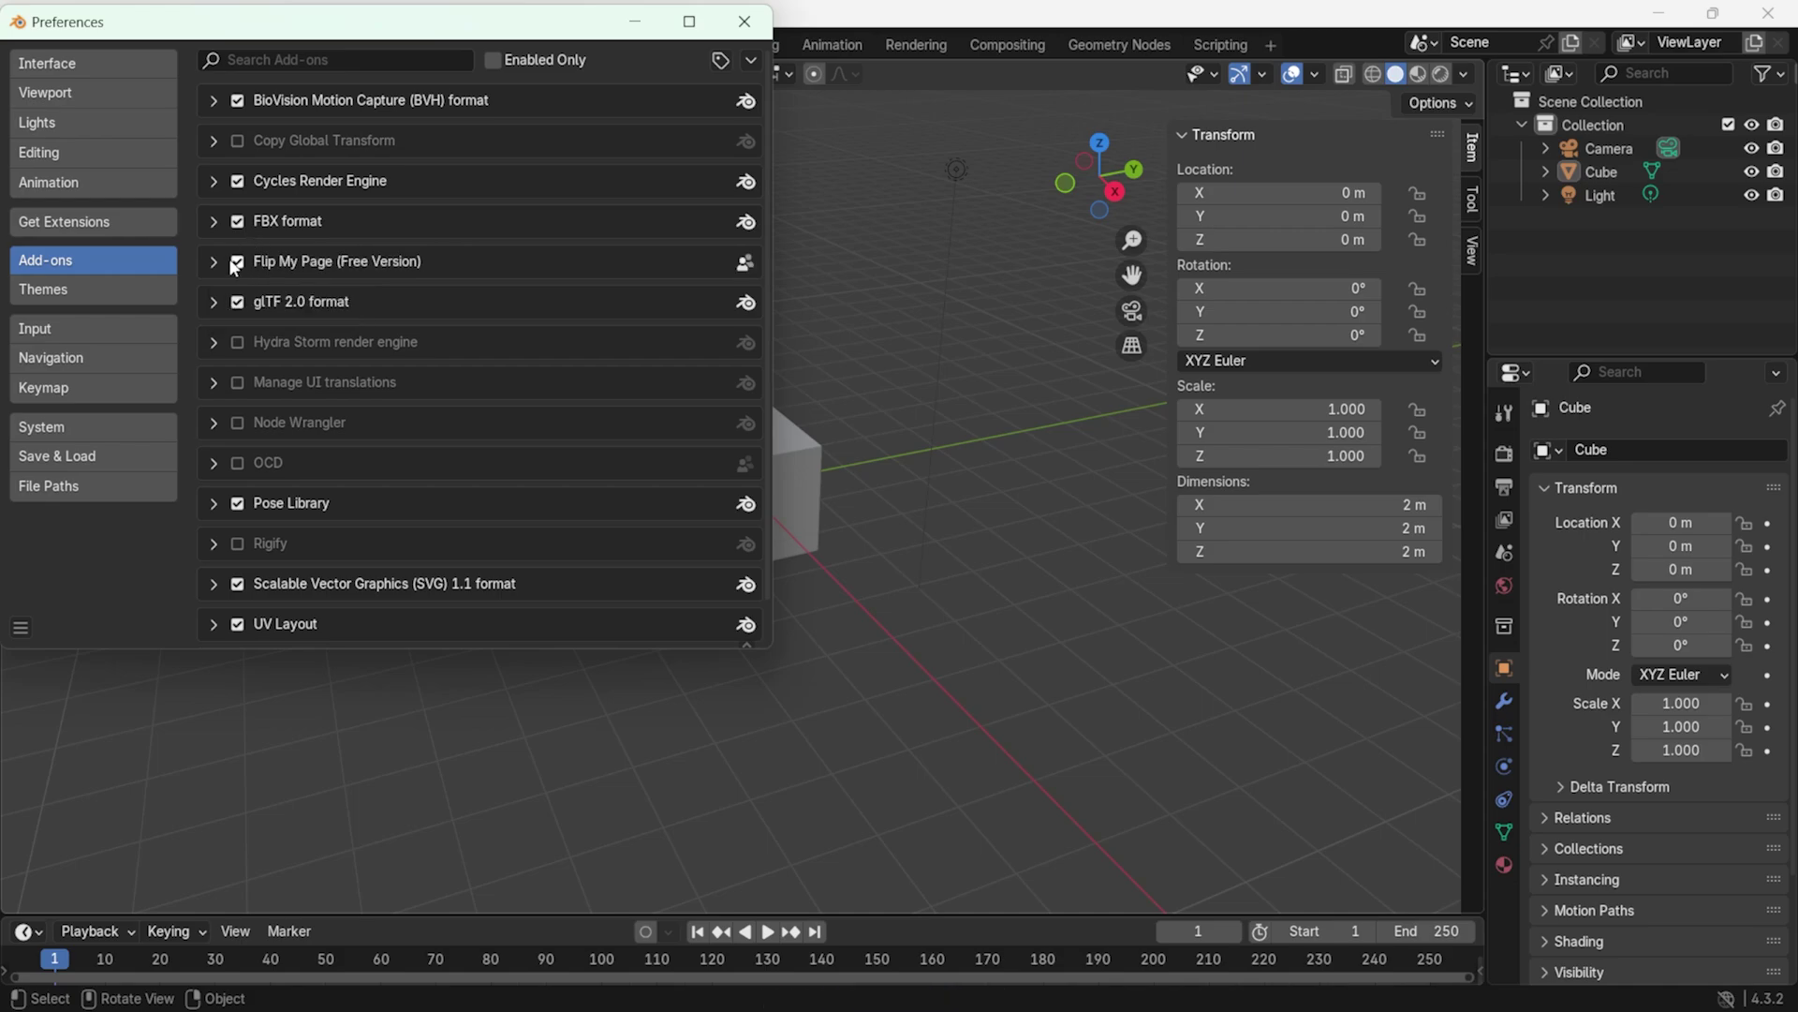
left_click(329, 61)
type("flip my")
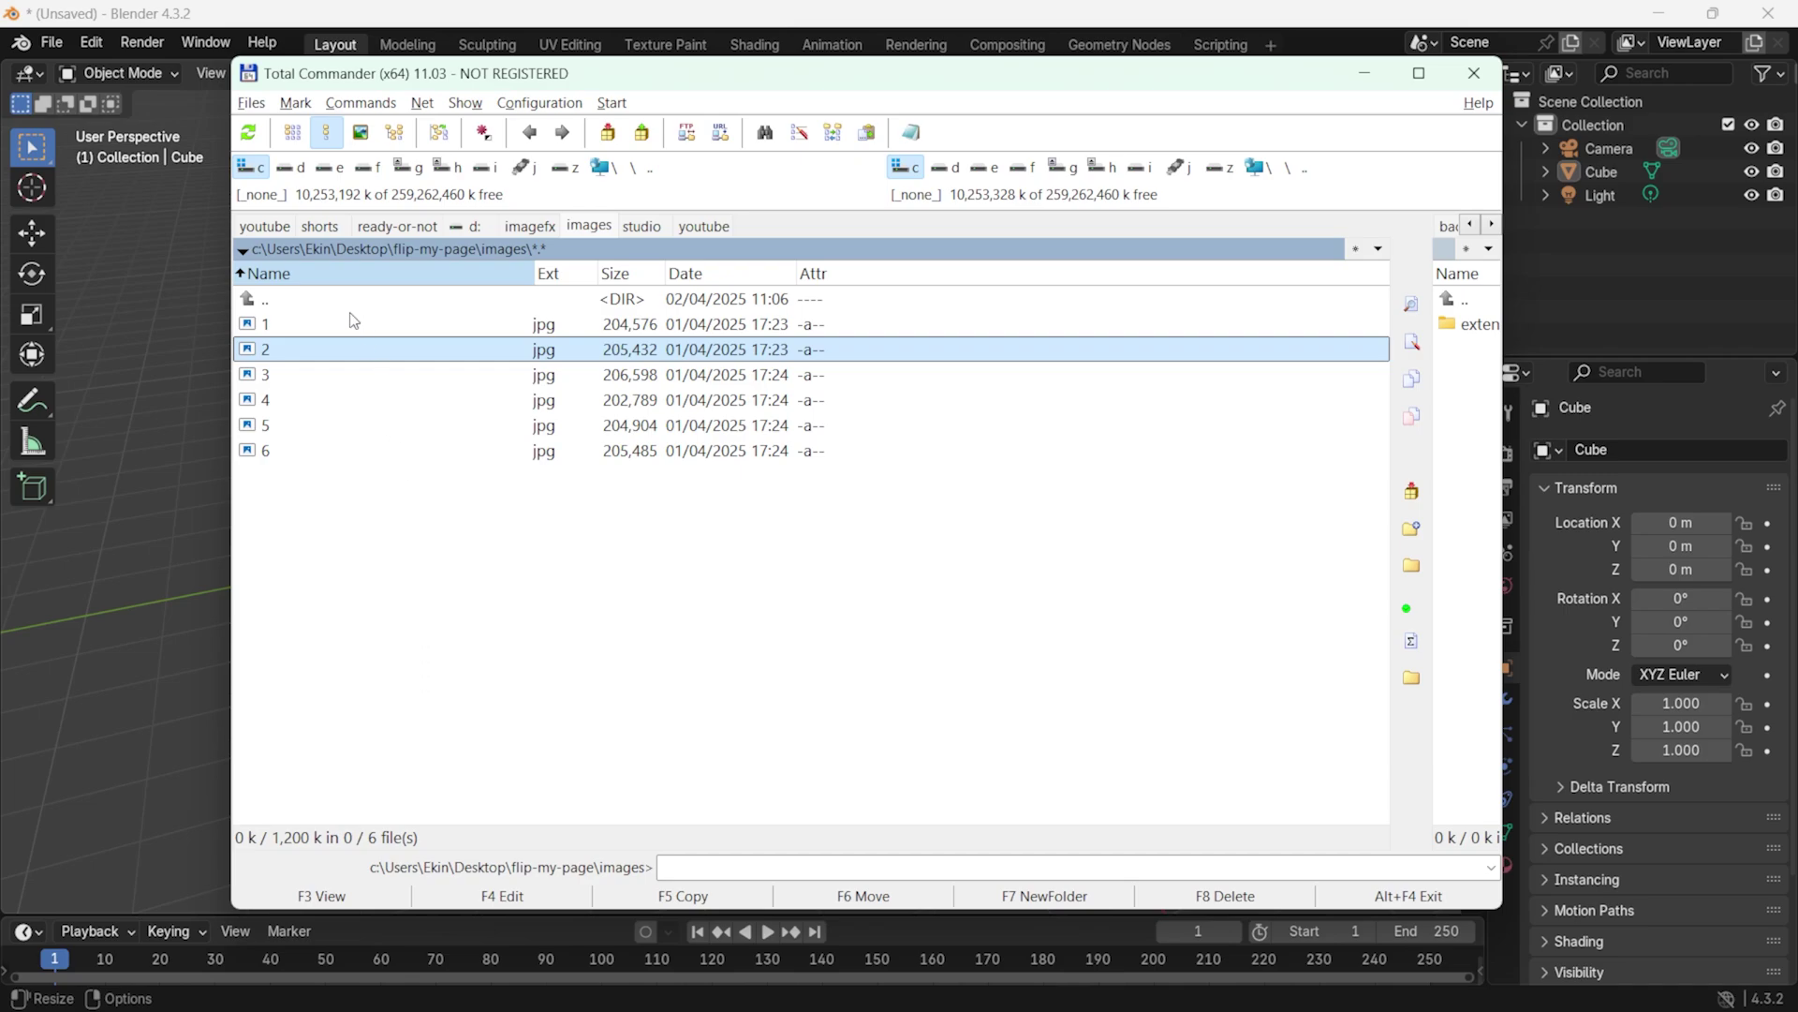
Browse Total Commander to the blender-flip-book images folder, select 1.png, and return to Blender
left_click(326, 331)
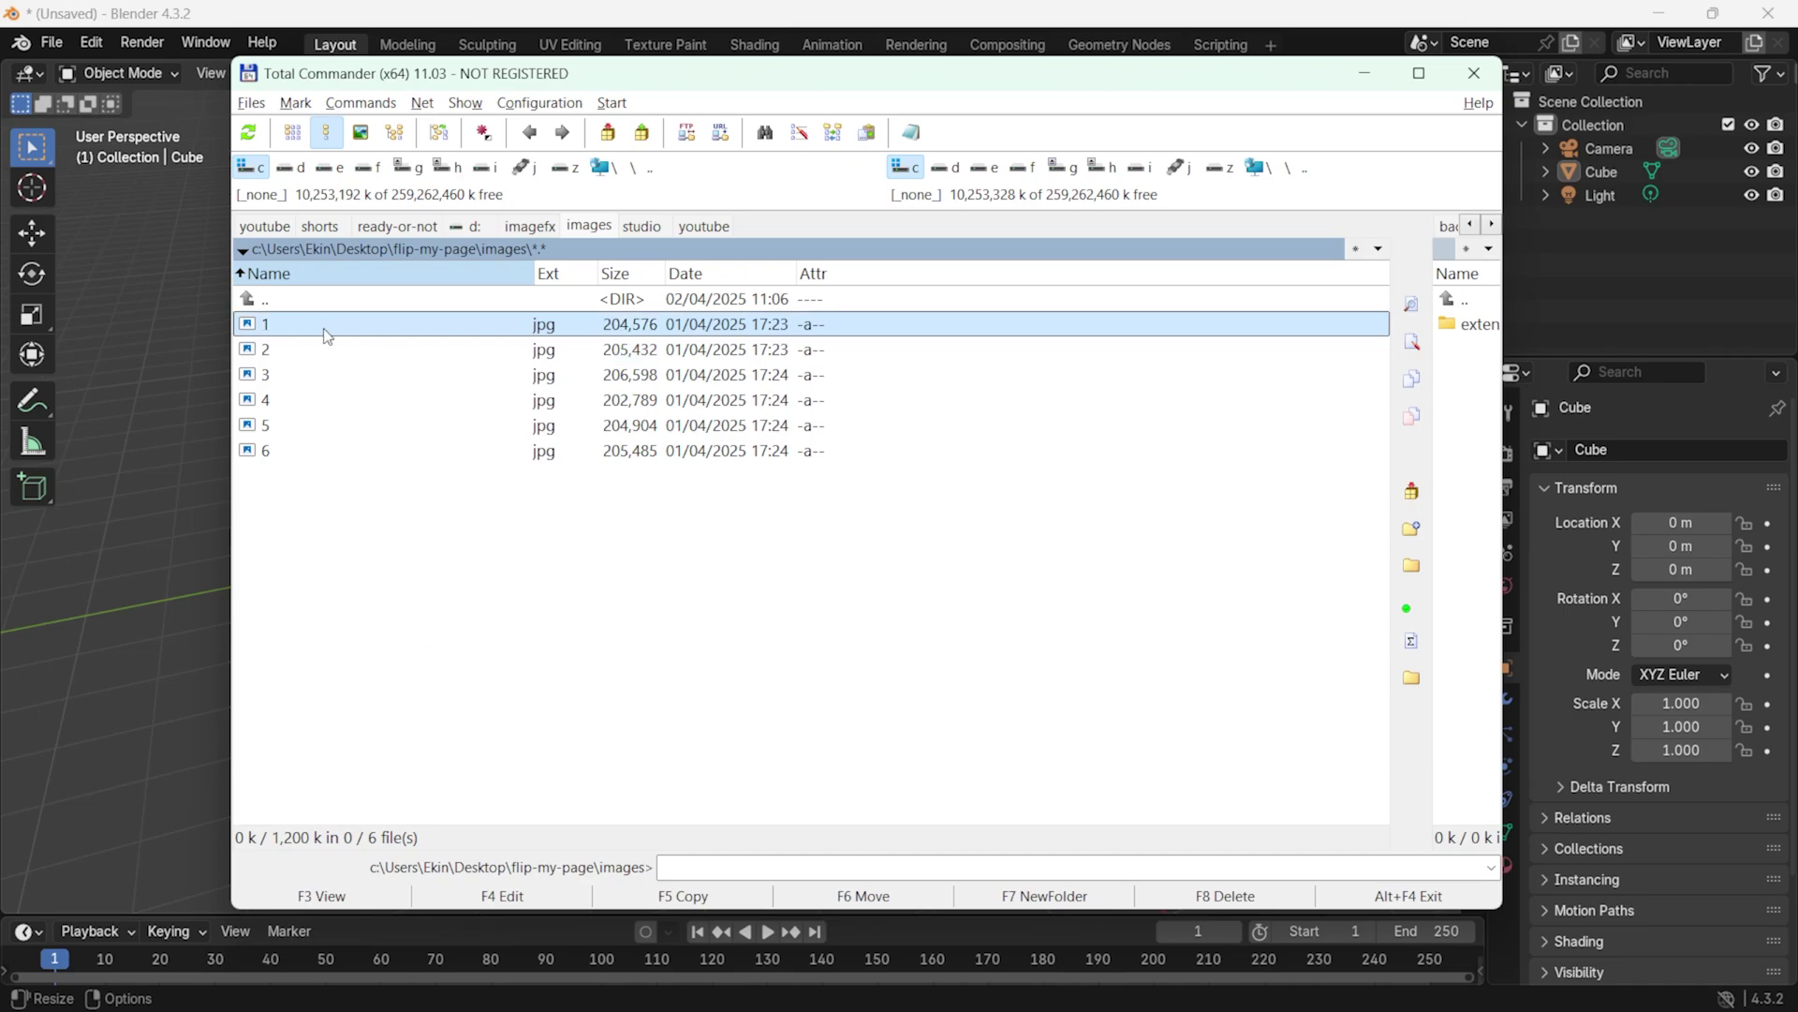
key("alt+Left")
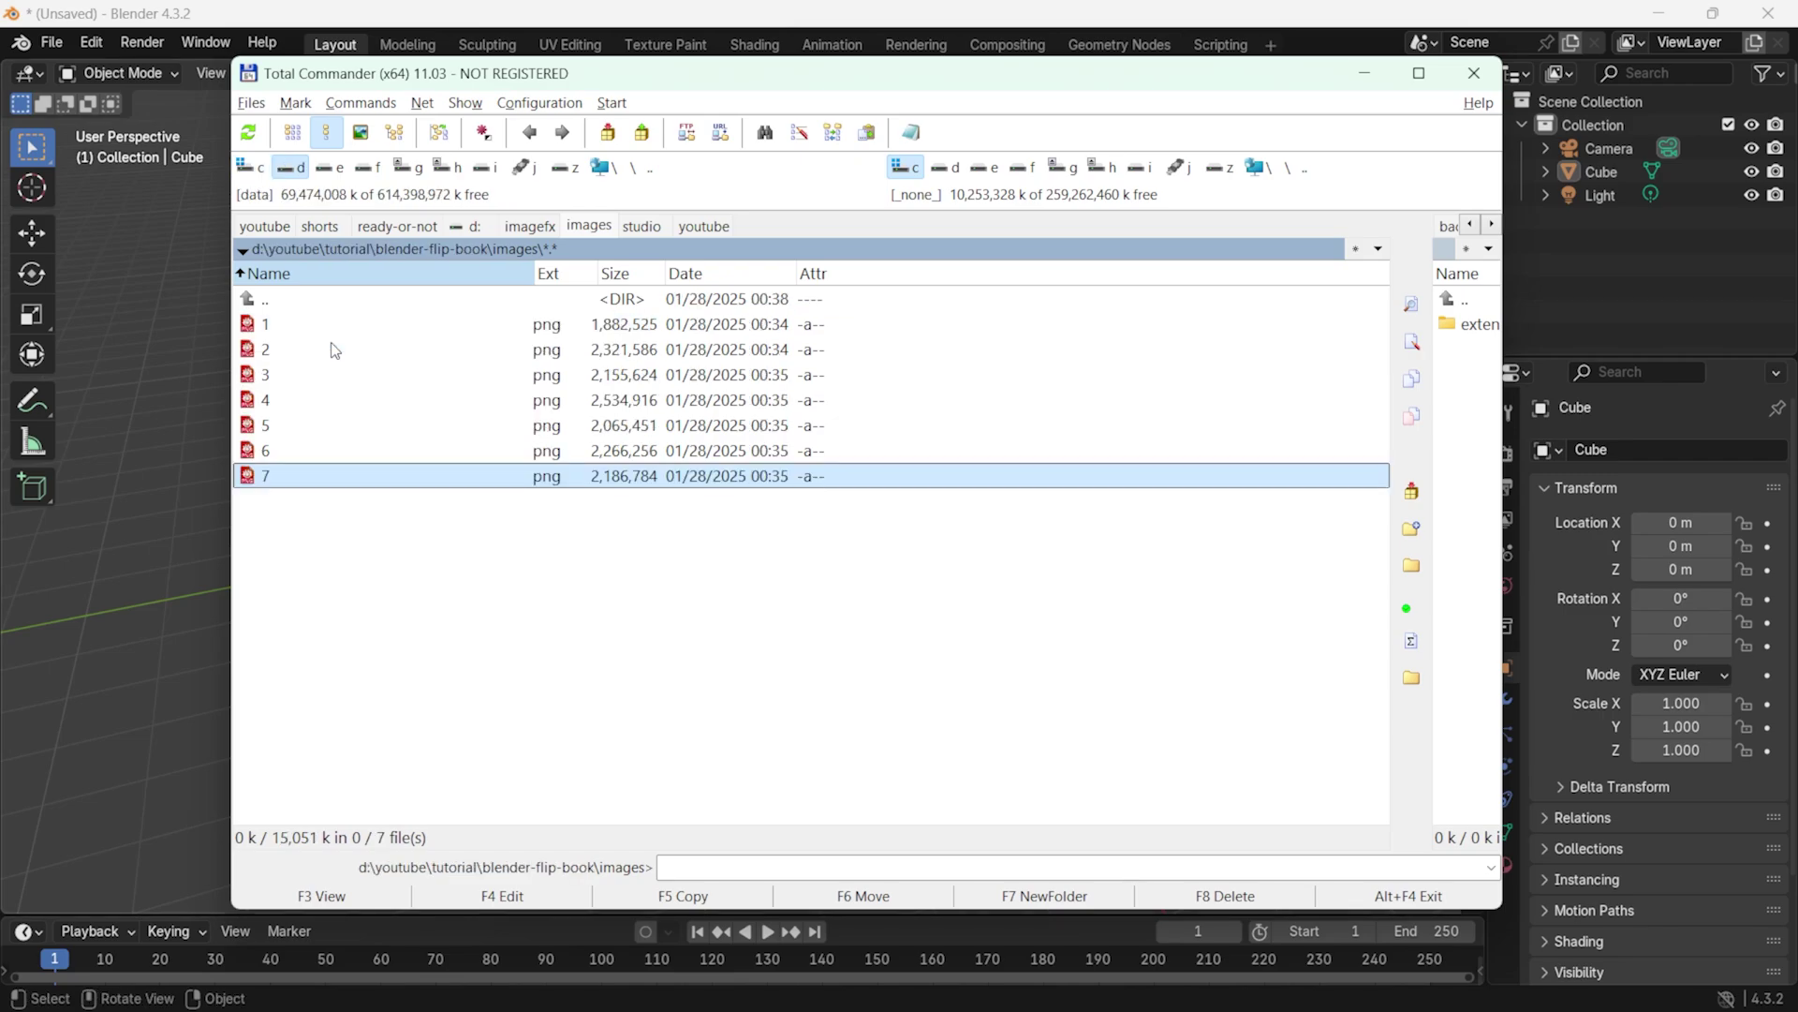
left_click(278, 326)
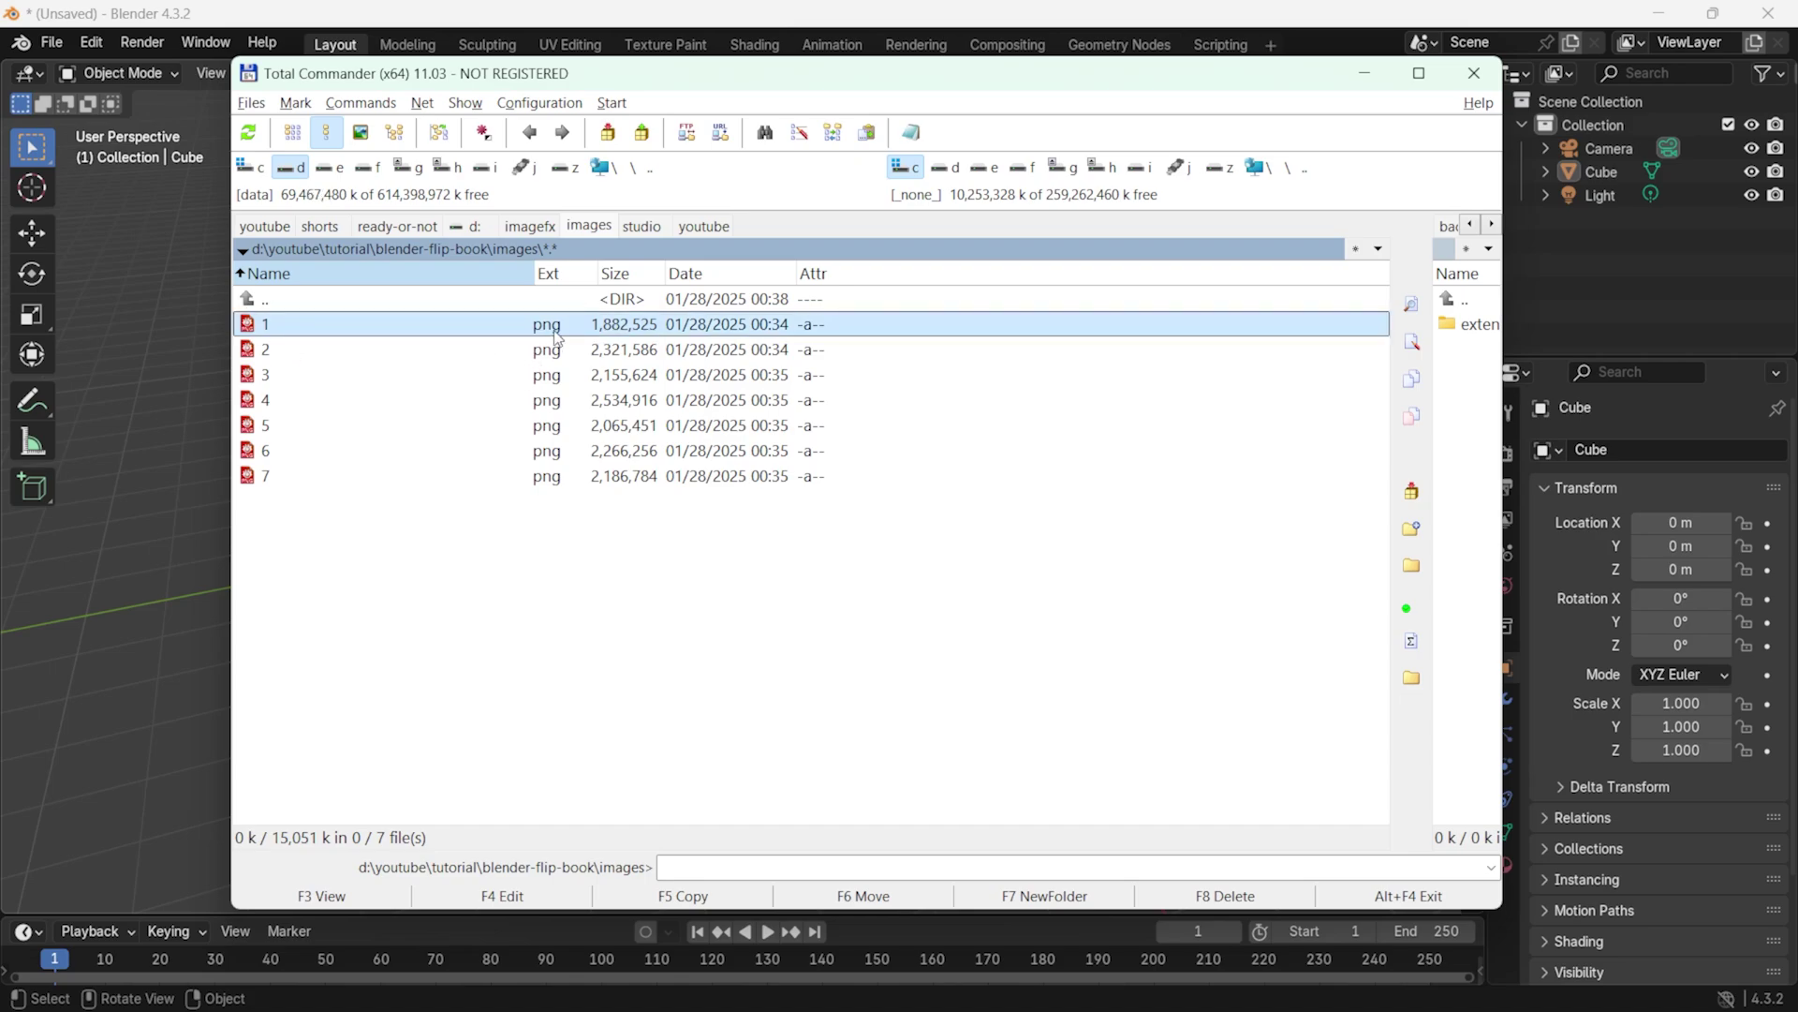
key("alt+Tab")
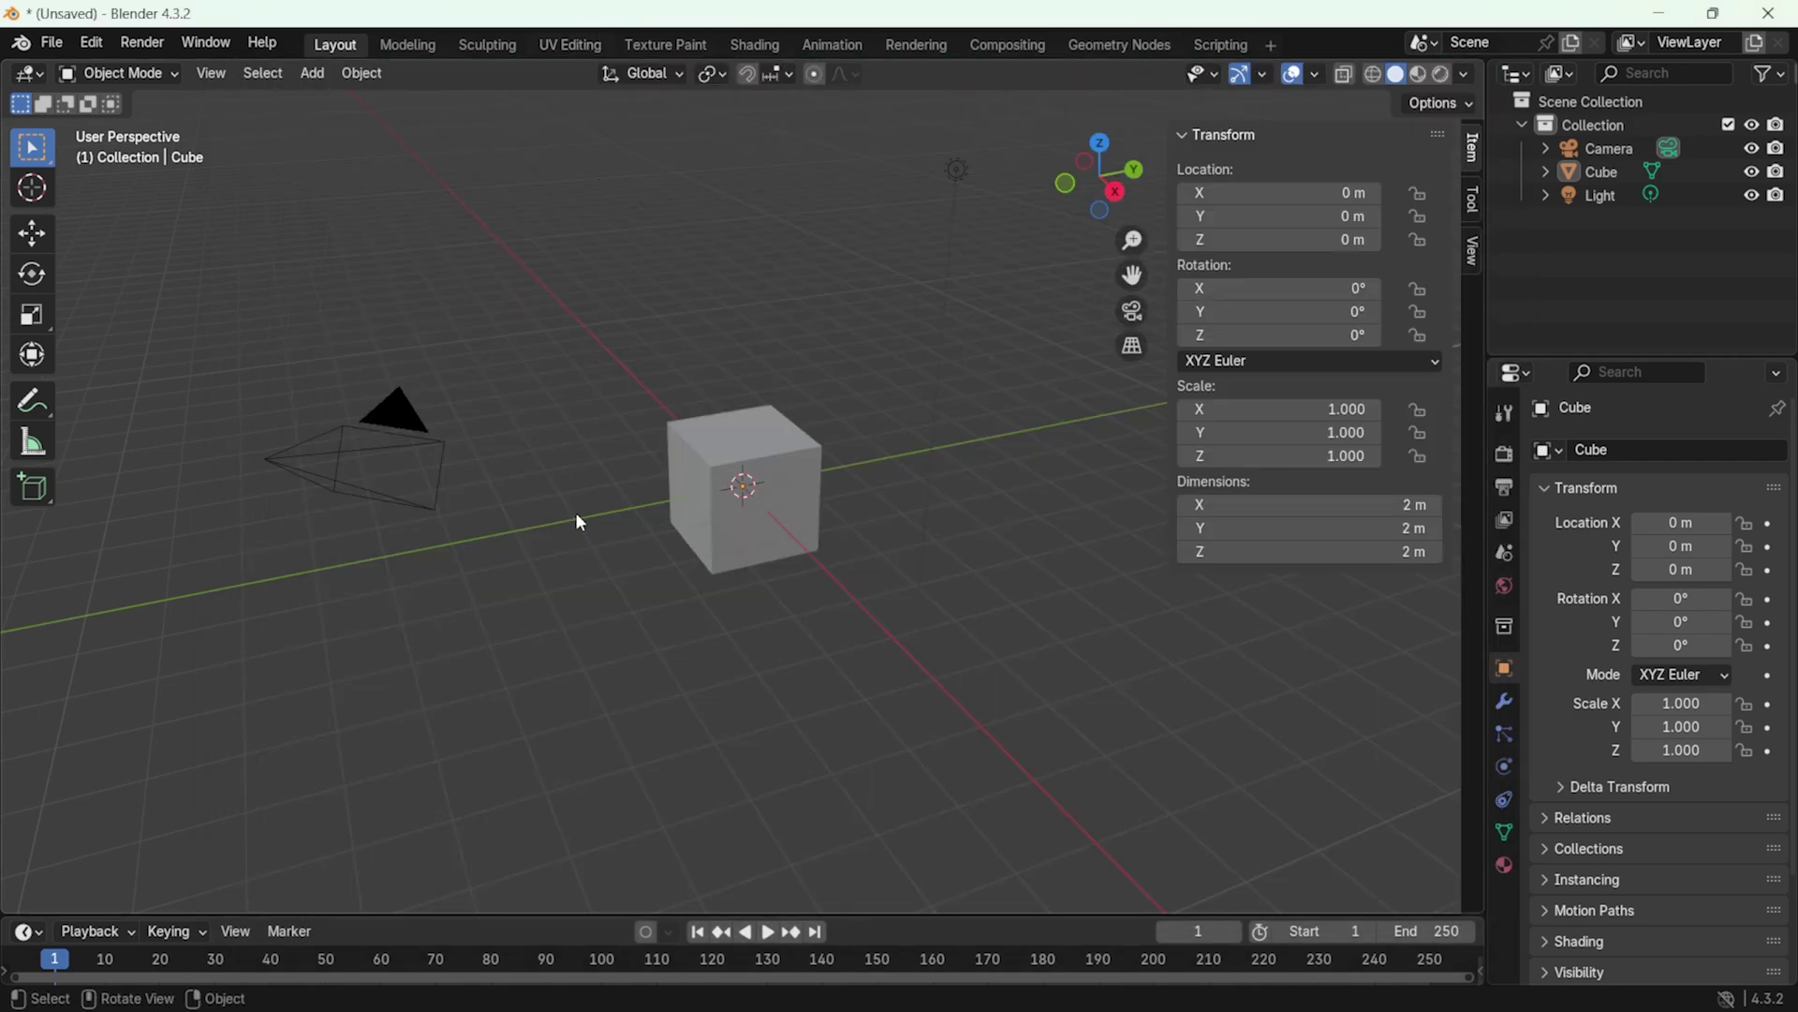
Hide the viewport sidebar and delete the default cube
key("n")
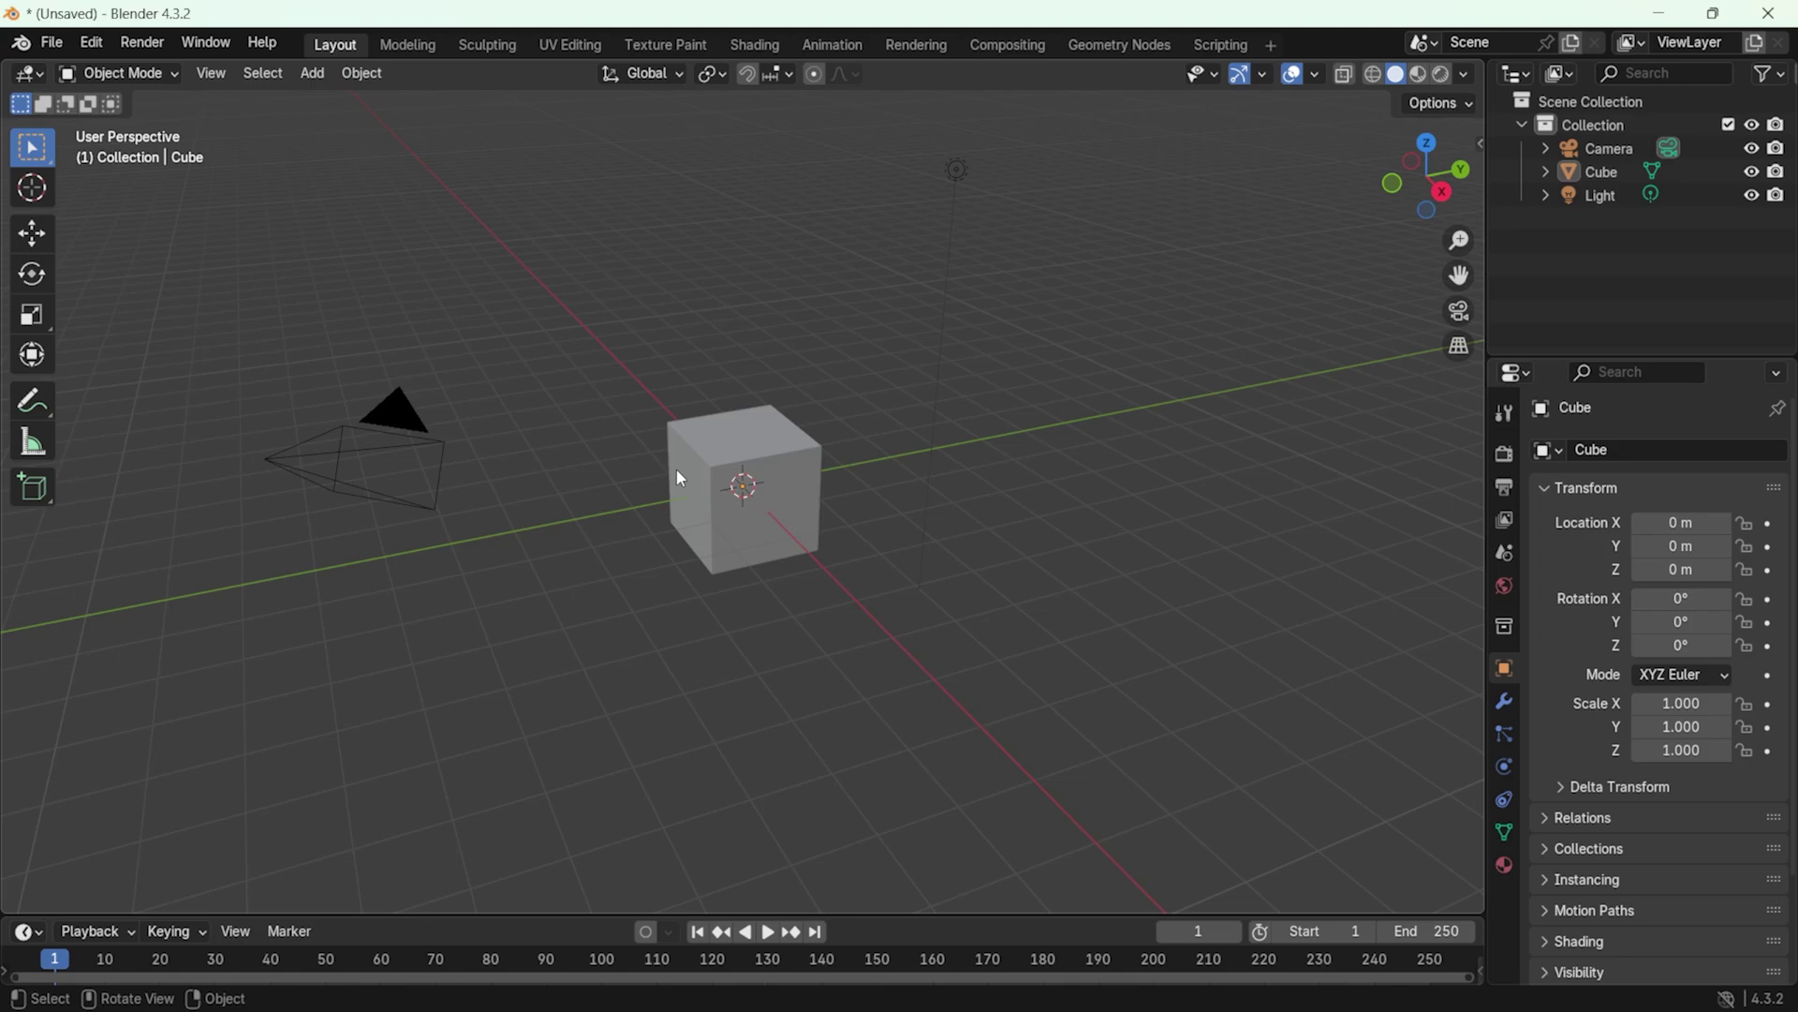
left_click(680, 457)
key("x")
left_click(651, 442)
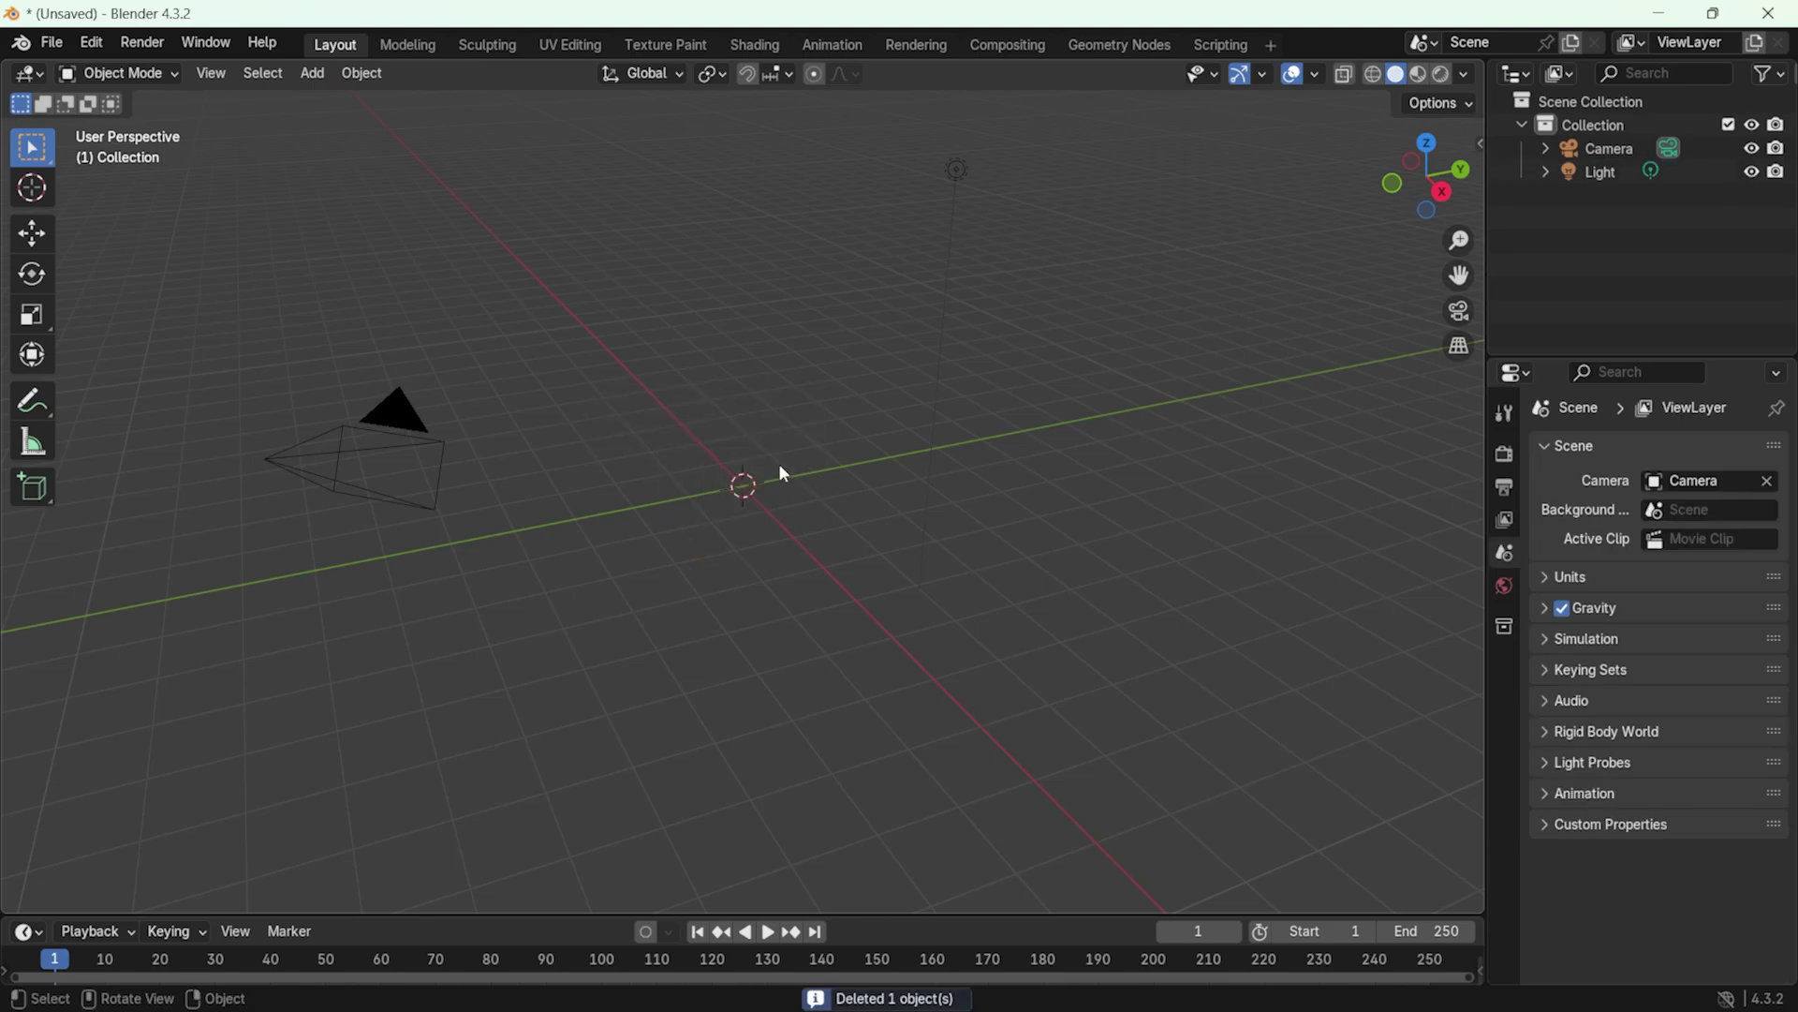
Delete the remaining camera and light from the scene
left_click(371, 418)
key("a")
key("Delete")
left_click(362, 73)
mouse_move(379, 109)
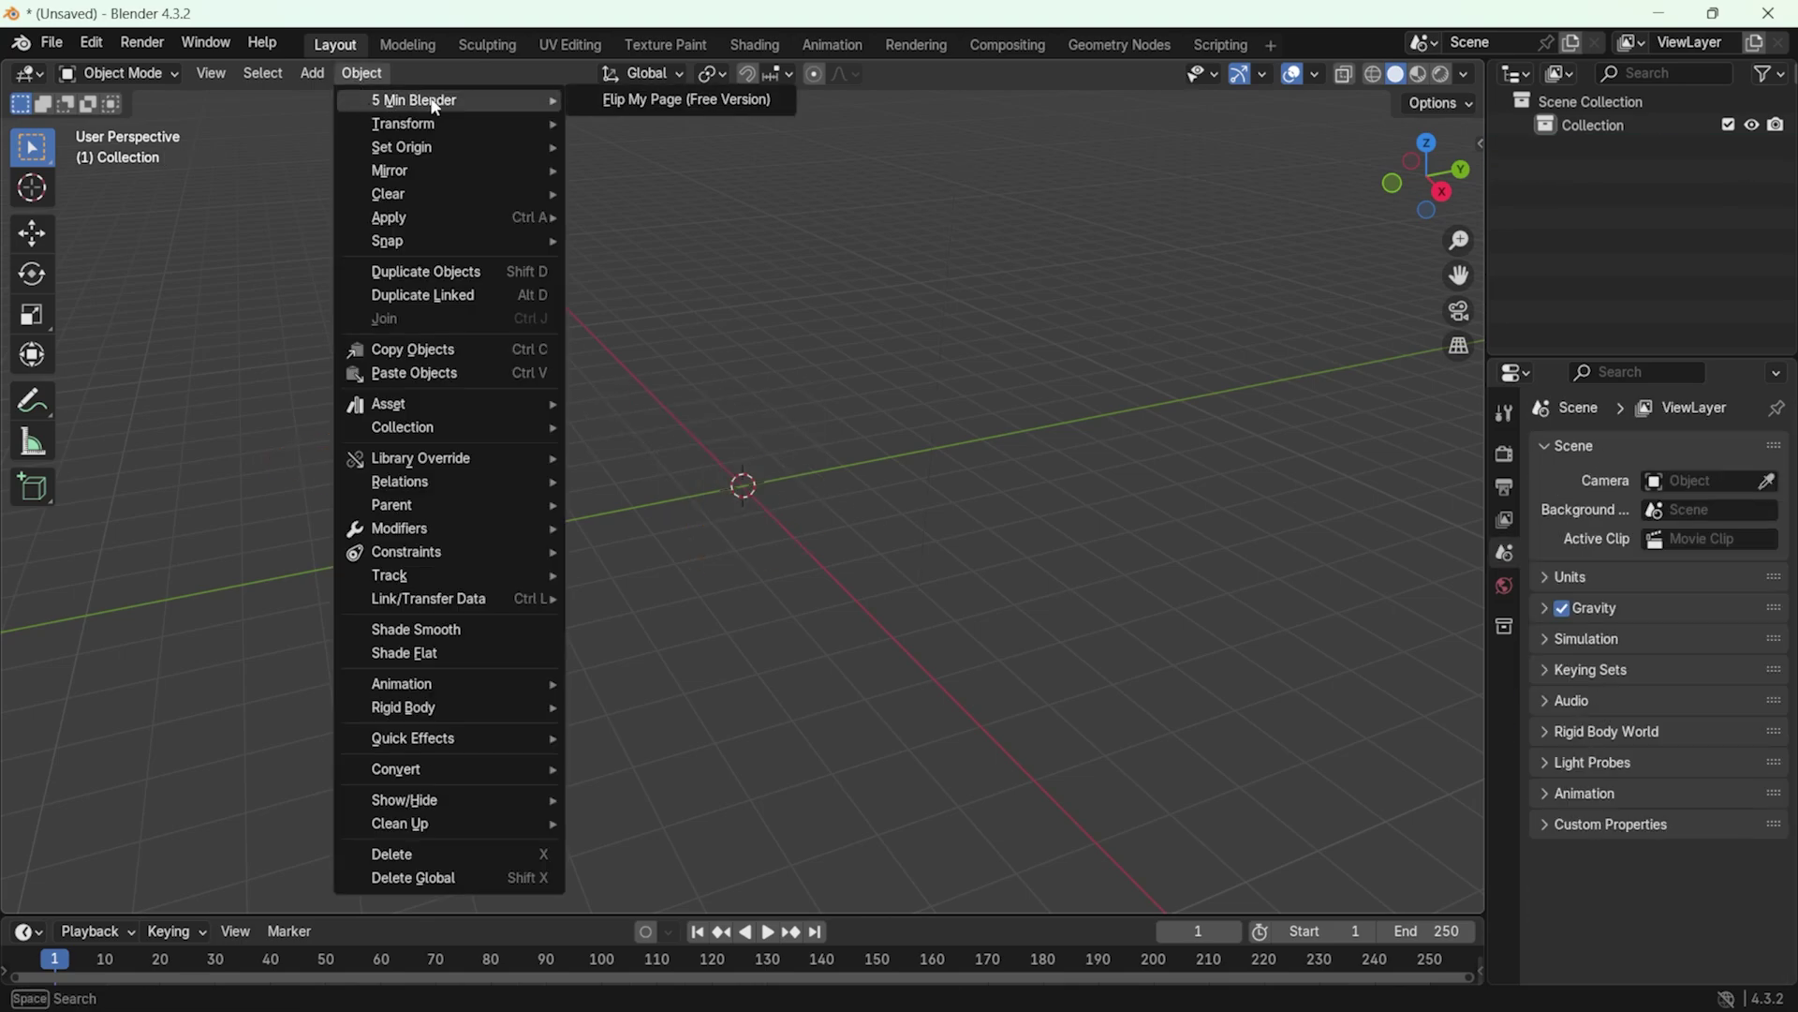
Run Flip My Page (Free Version) and set the page size to 7.00 wide by 10.00 high
left_click(669, 103)
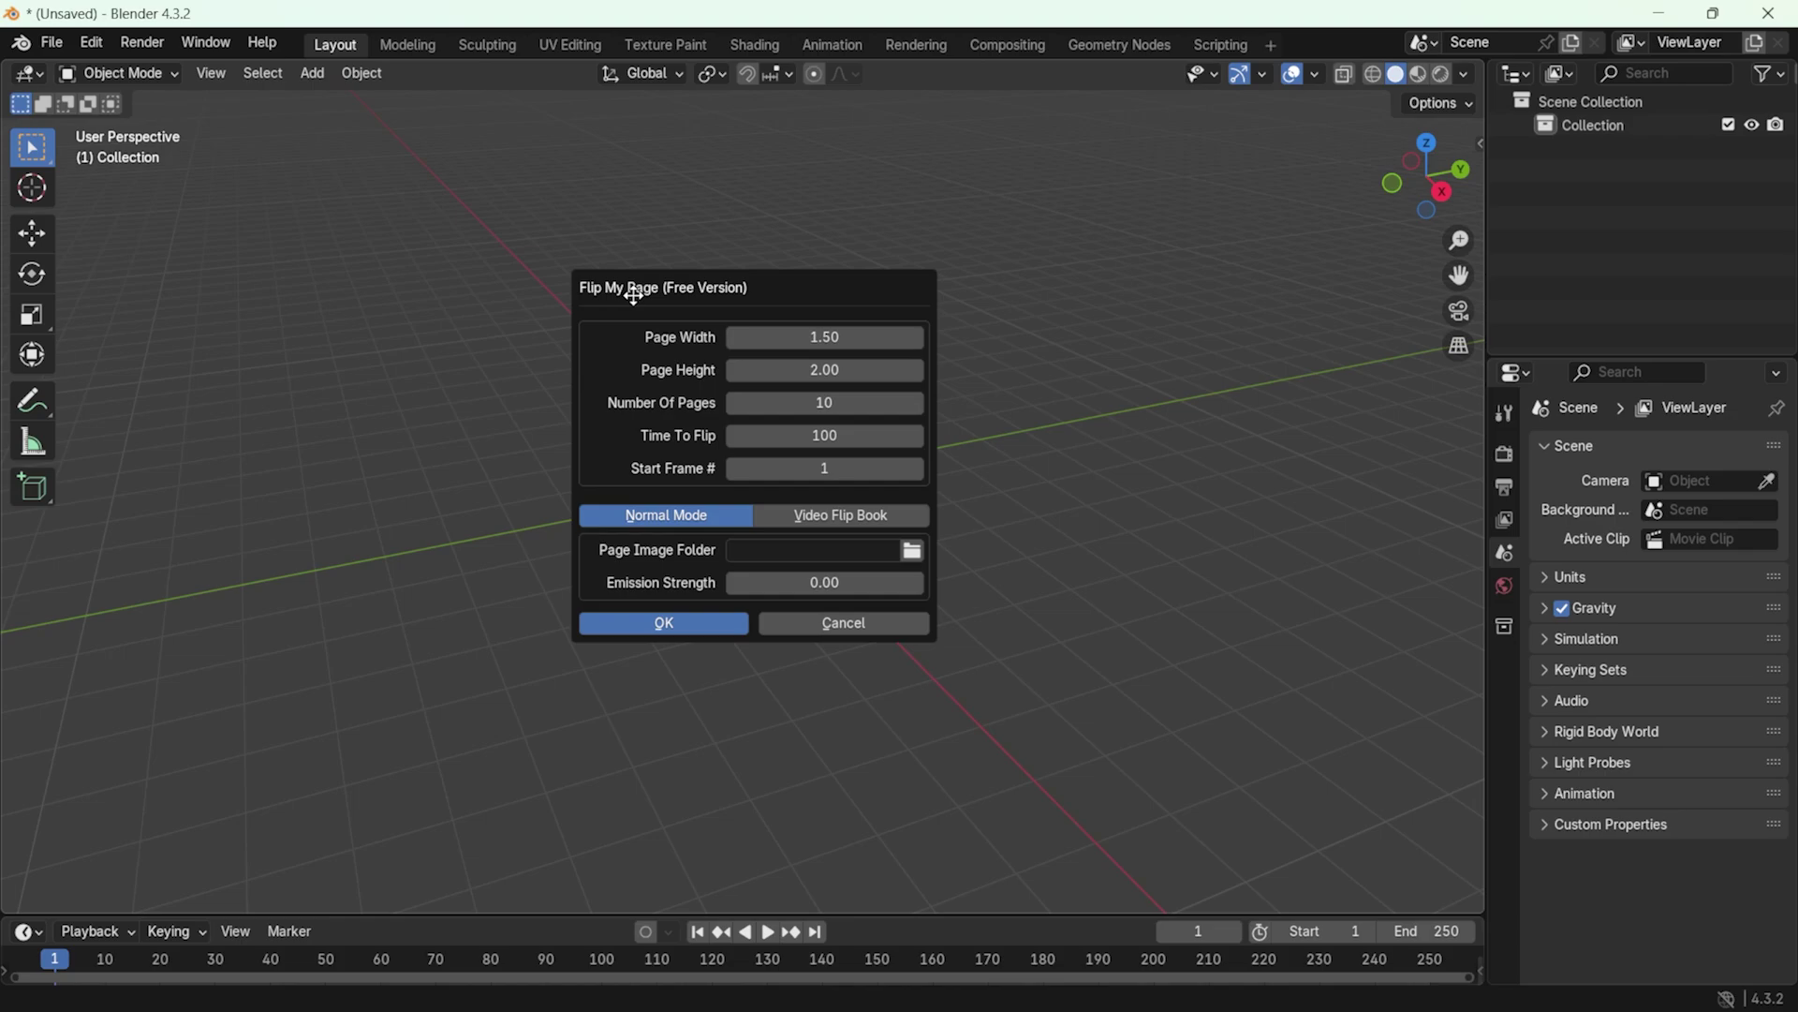
left_click_drag(634, 296, 1120, 301)
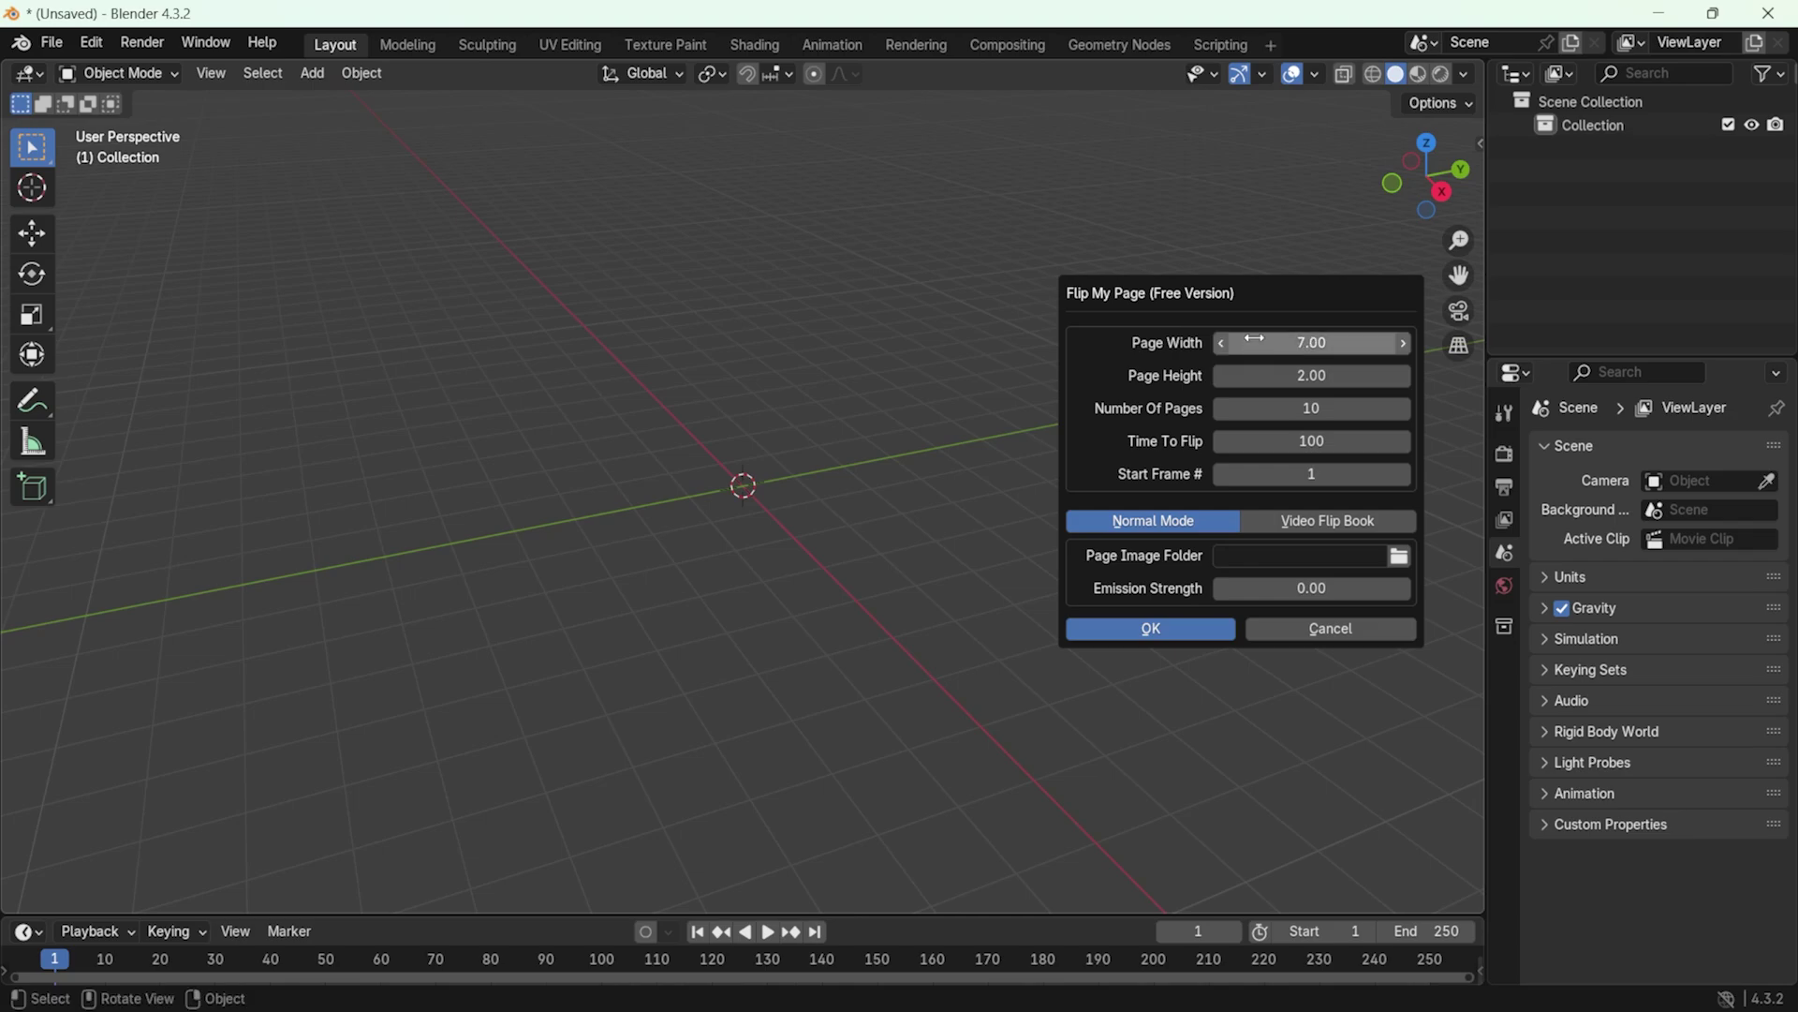
type("7.00")
left_click(1277, 375)
type("10")
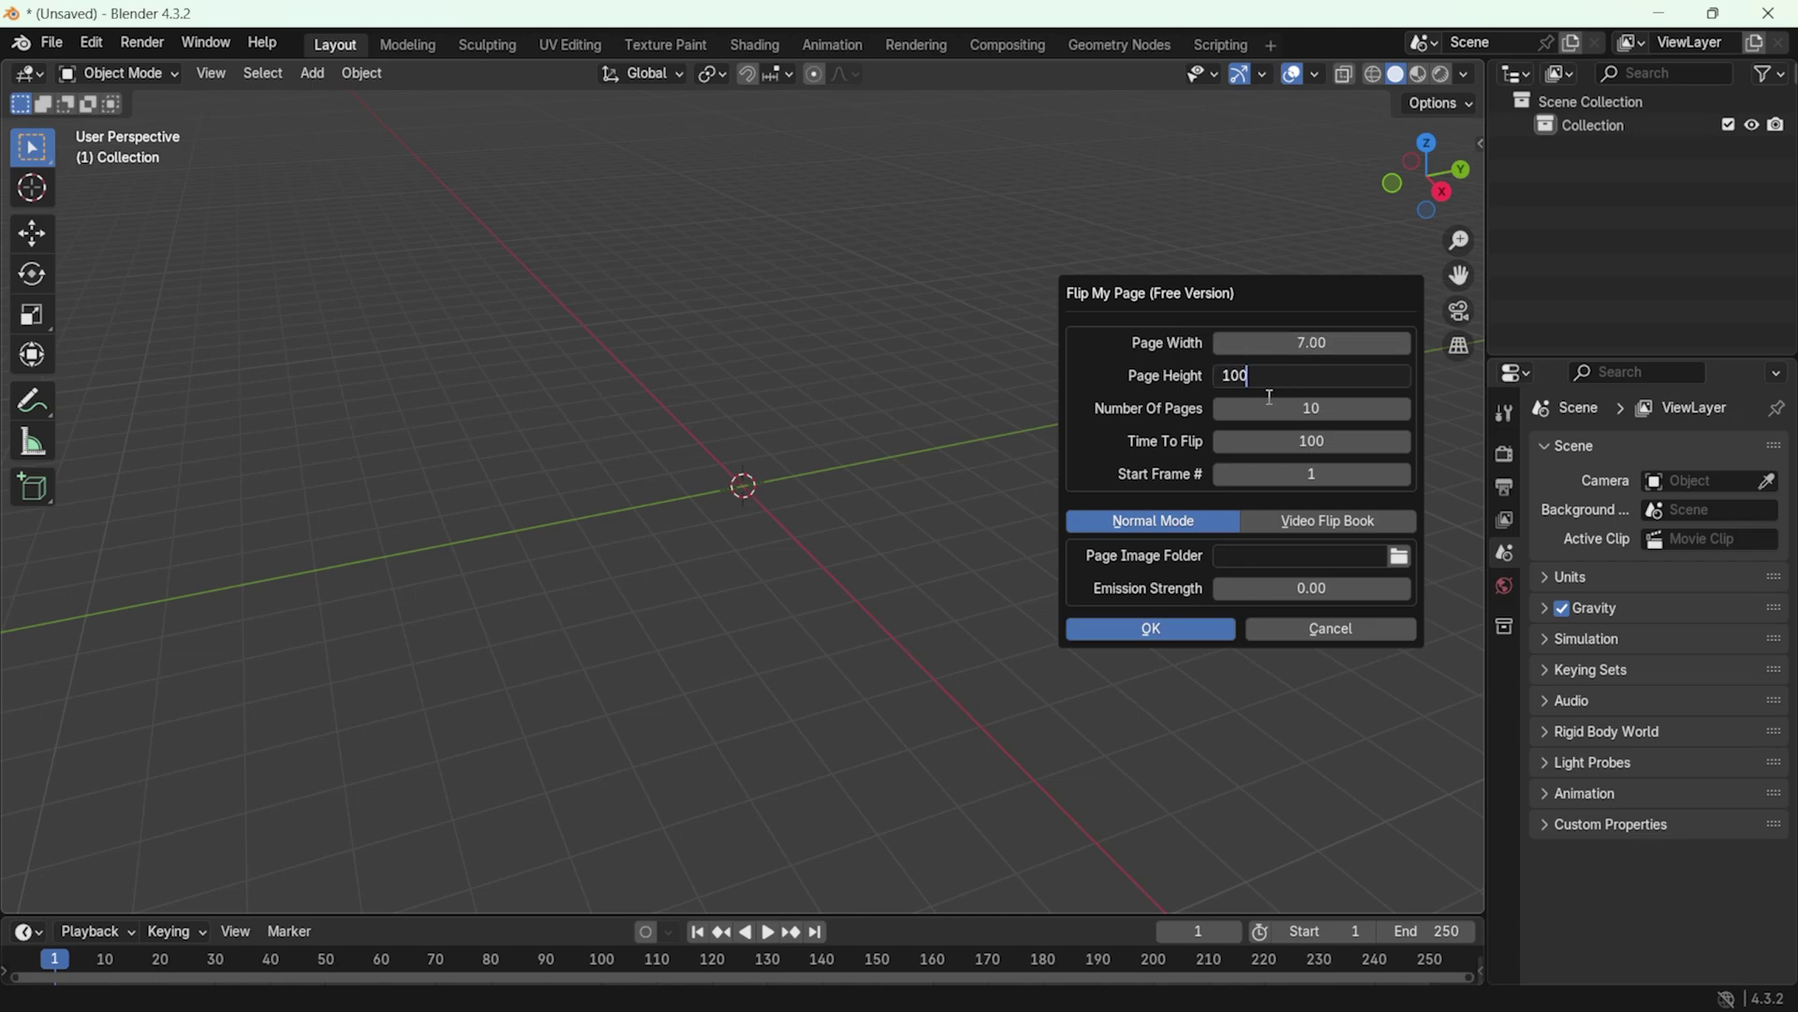
key("Return")
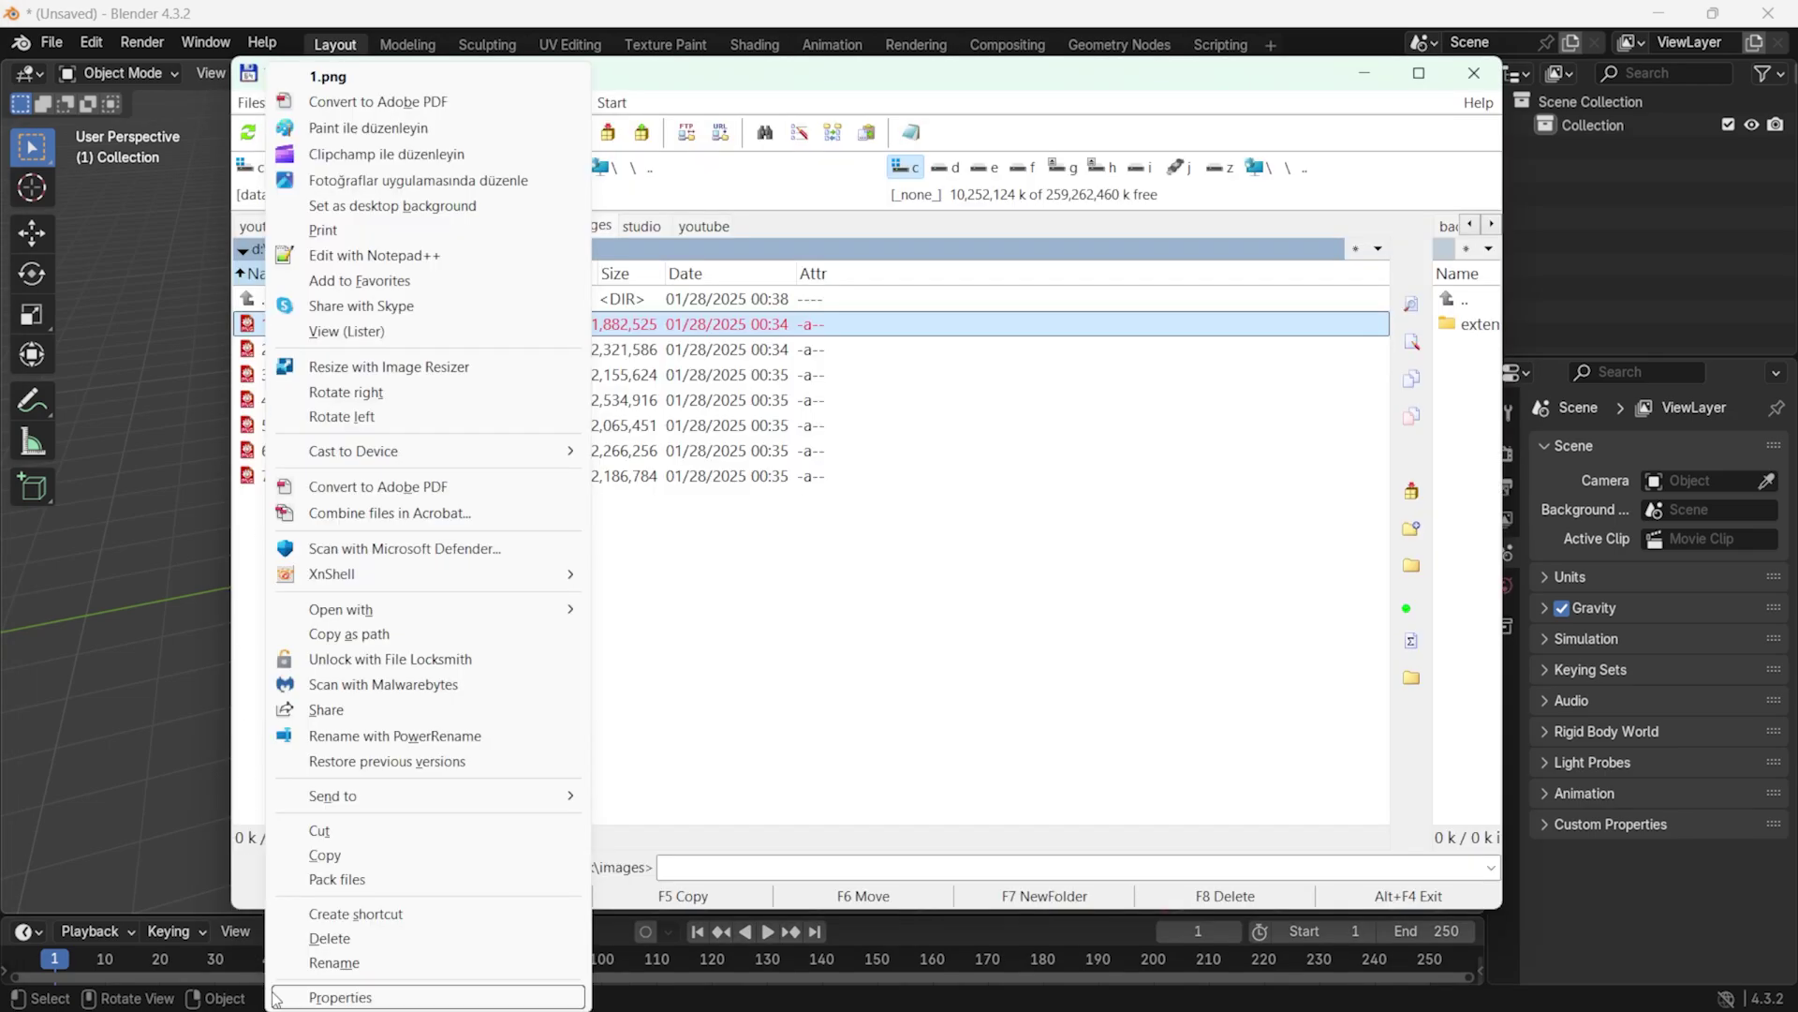
Open the Properties of 1.png in Total Commander to read its image dimensions
left_click(338, 996)
left_click(485, 456)
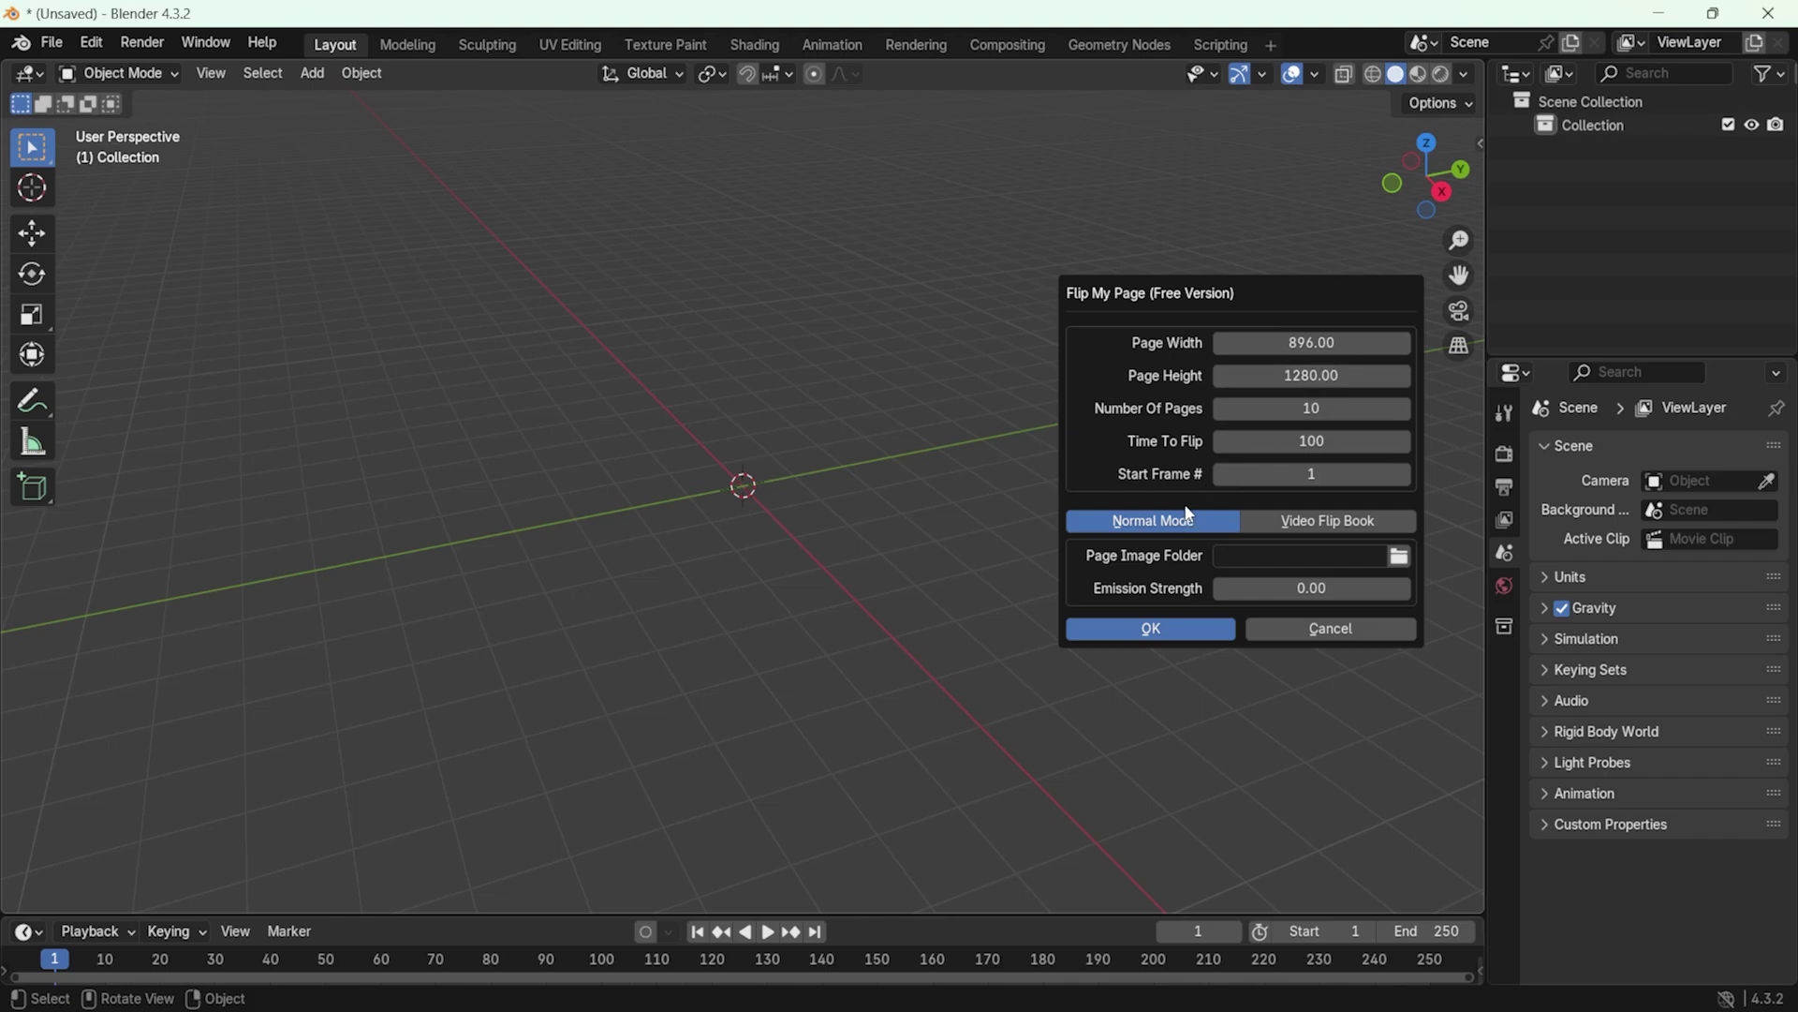
Check the image count in Total Commander and set Number Of Pages to 7
key("alt+Tab")
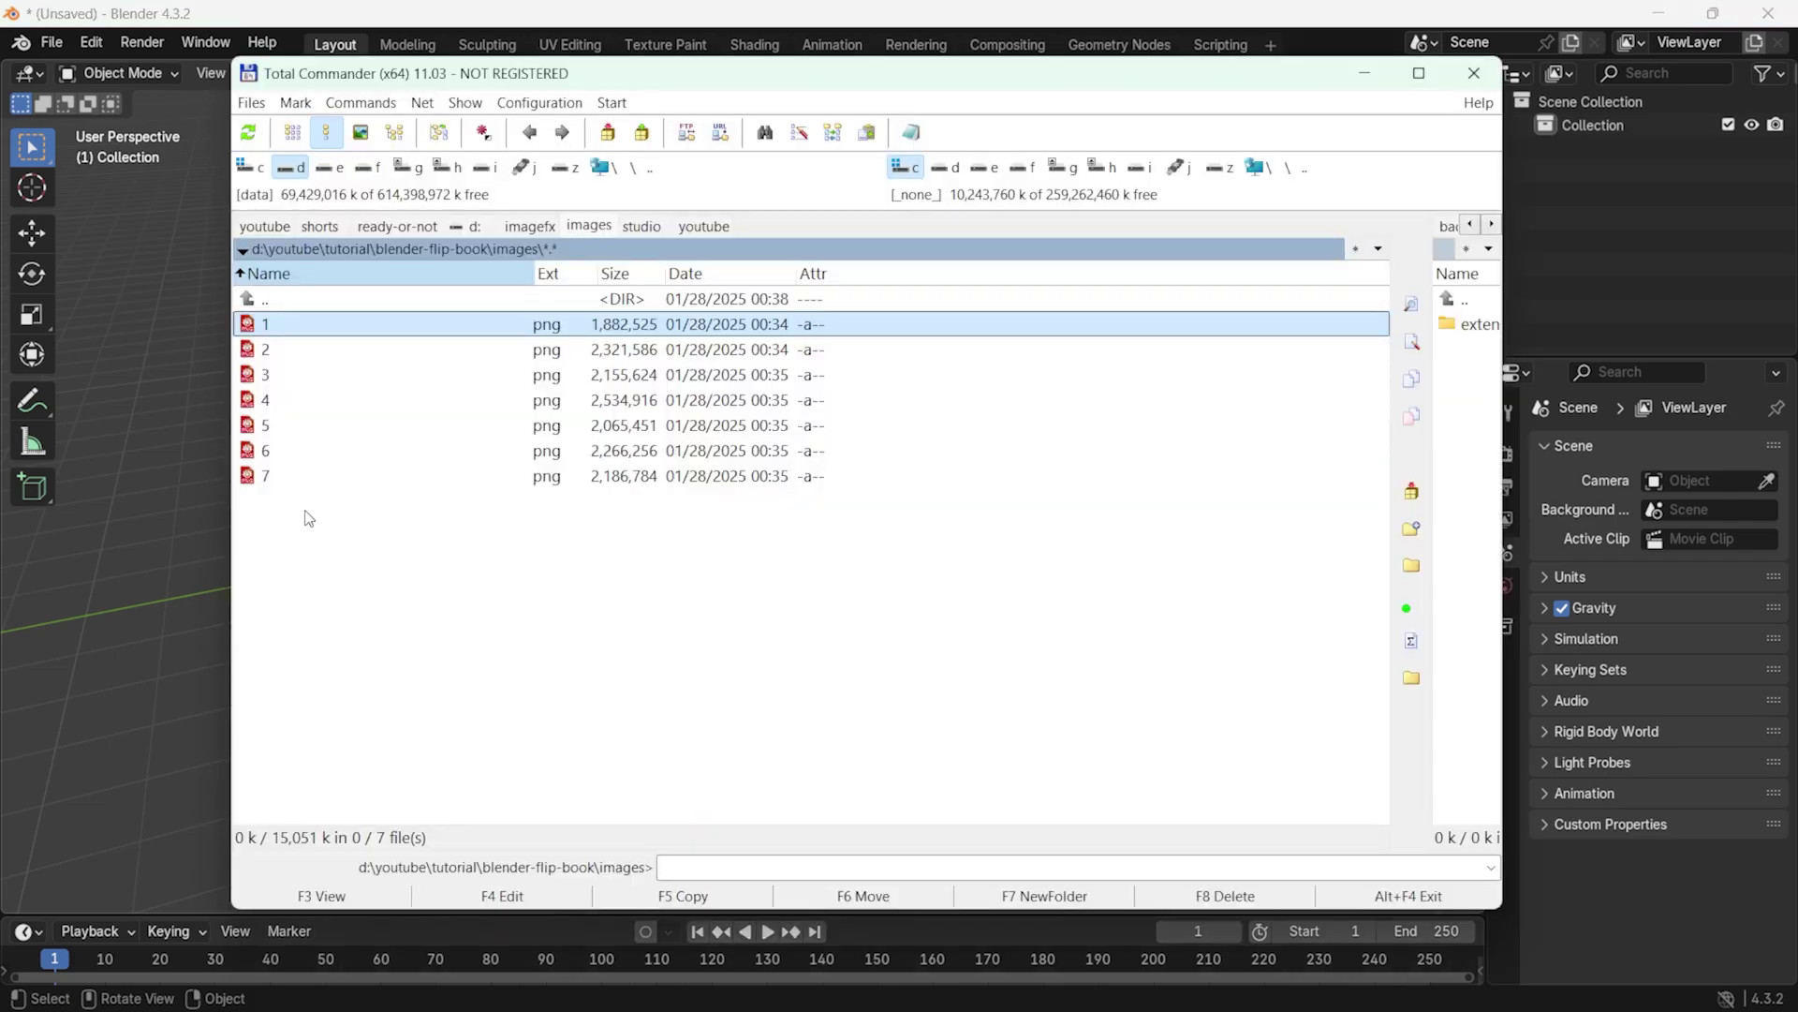
key("alt+Tab")
left_click(1218, 409)
type("7")
key("Return")
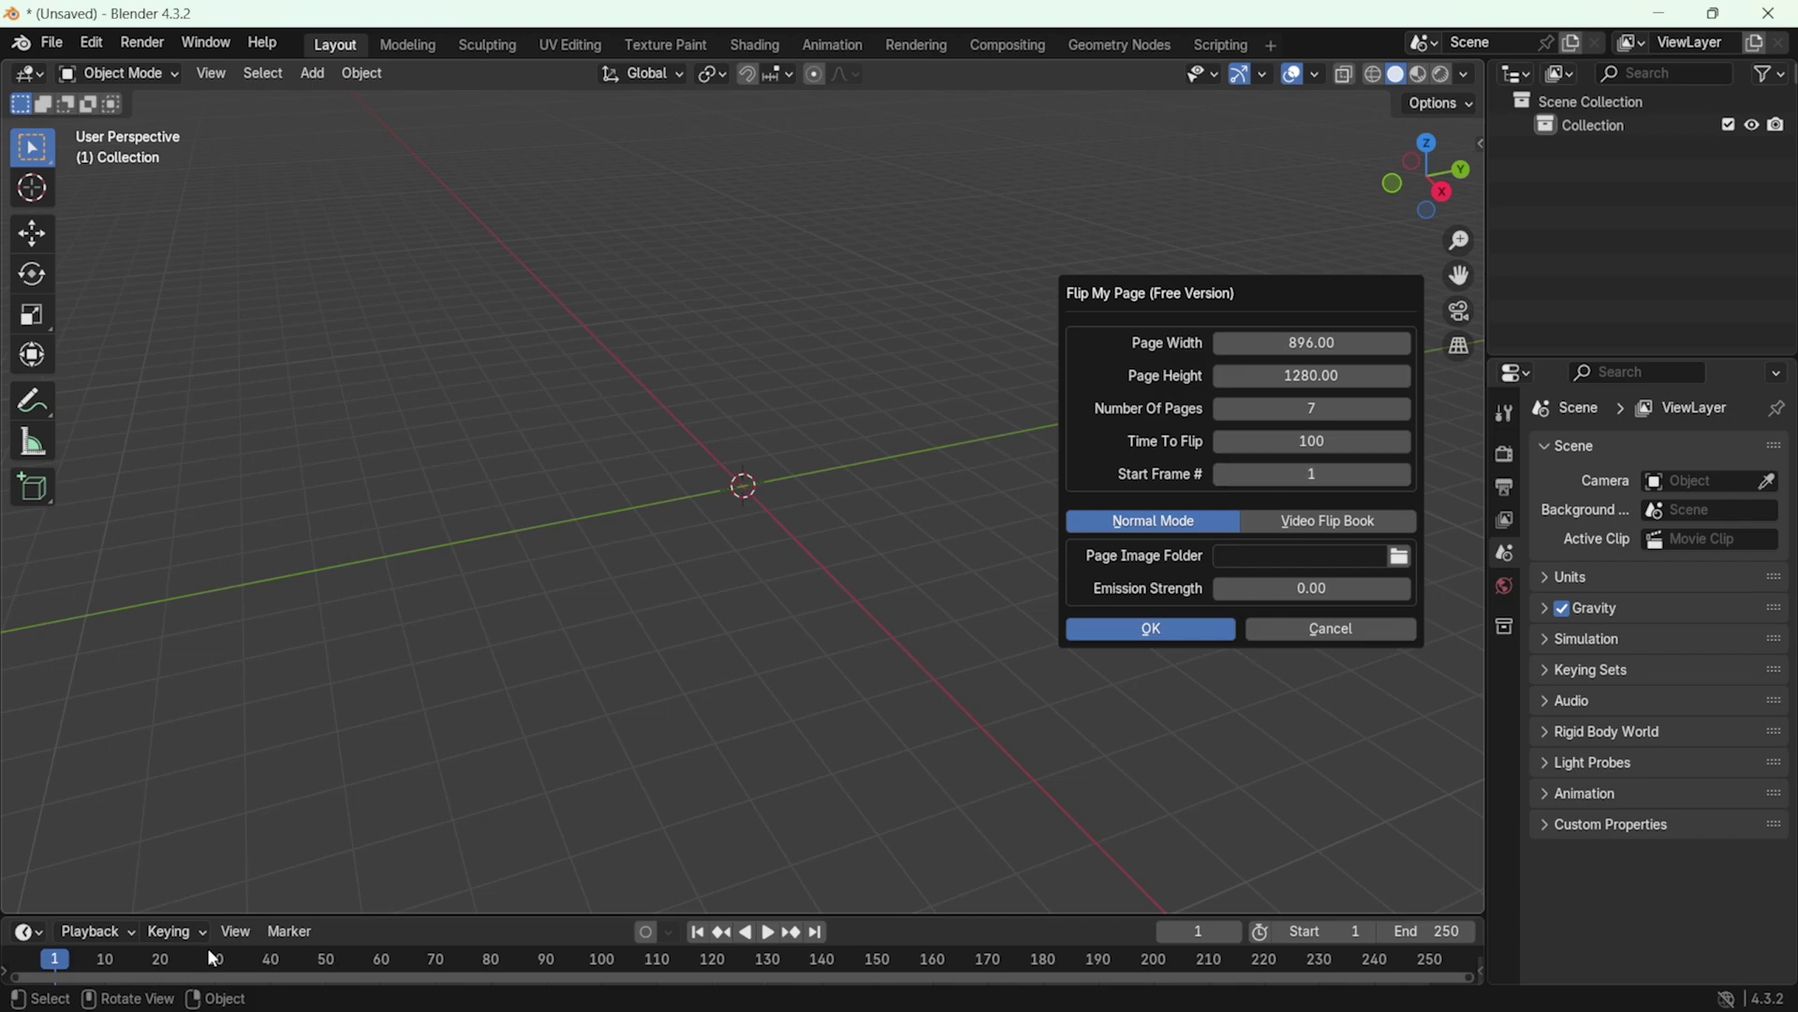
Play the animation, stop it at frame 114, and bring back the Flip My Page settings
left_click(768, 932)
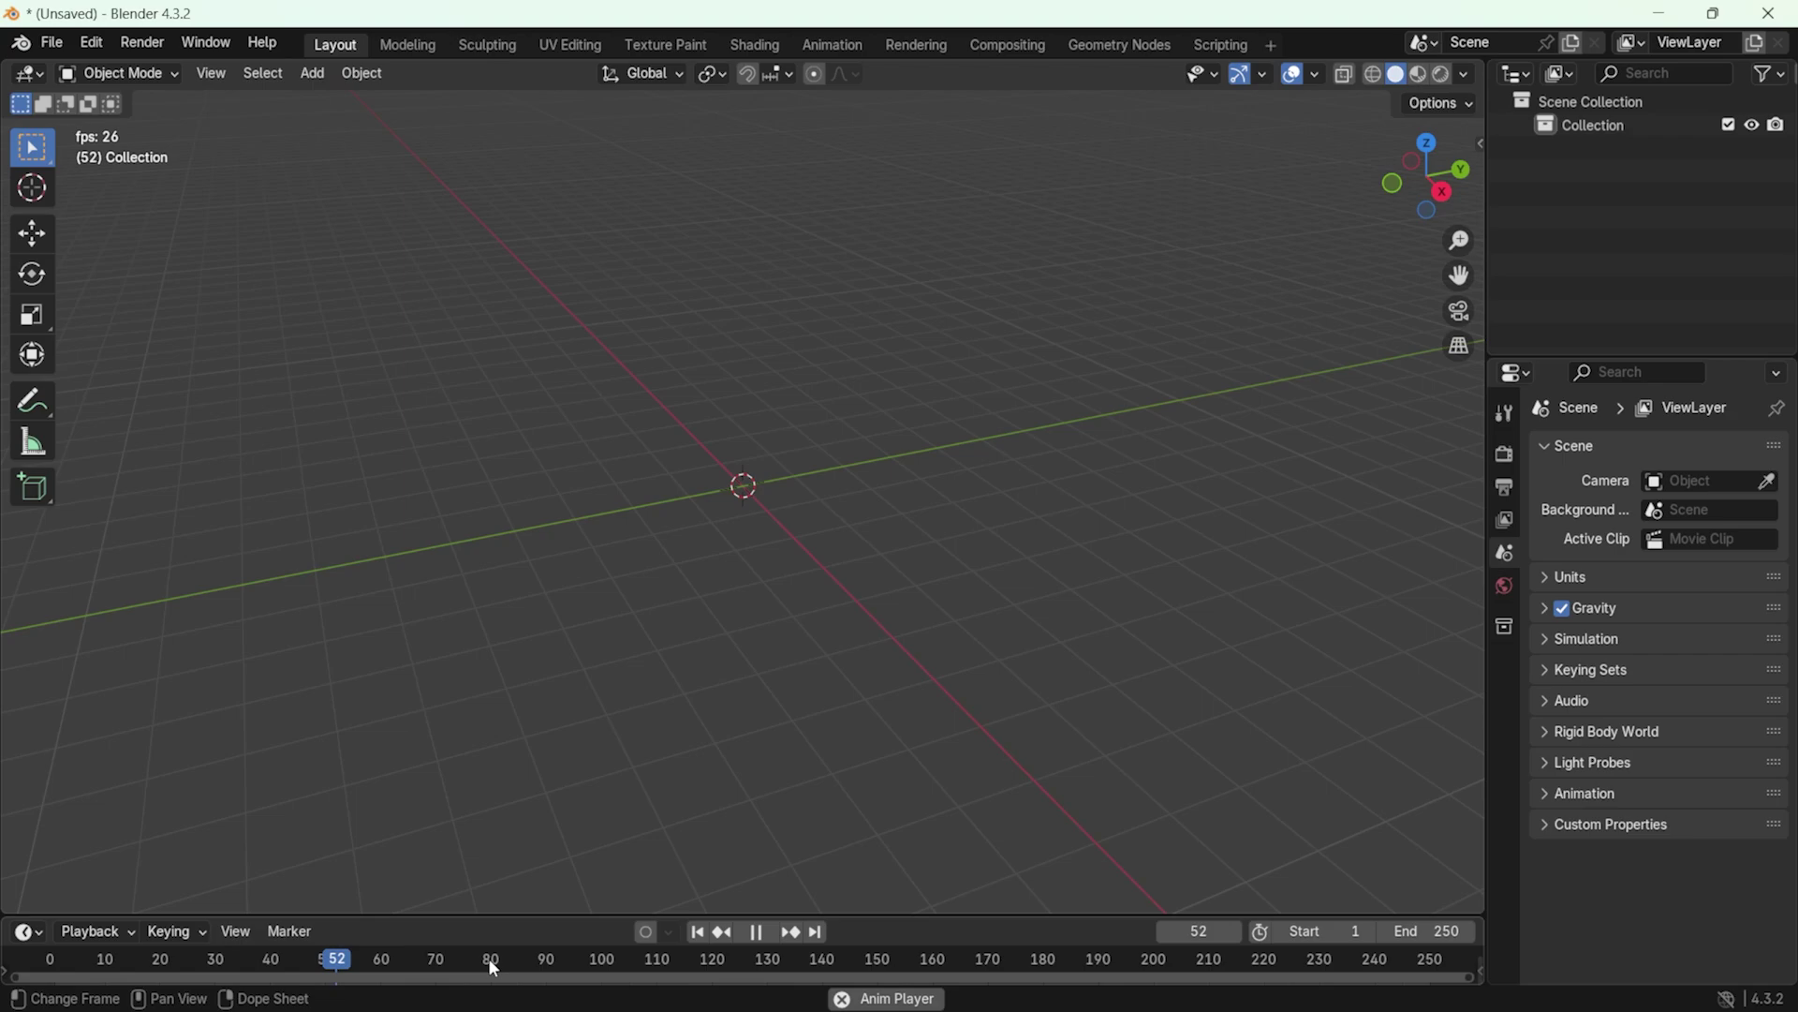
key("F3")
key("Return")
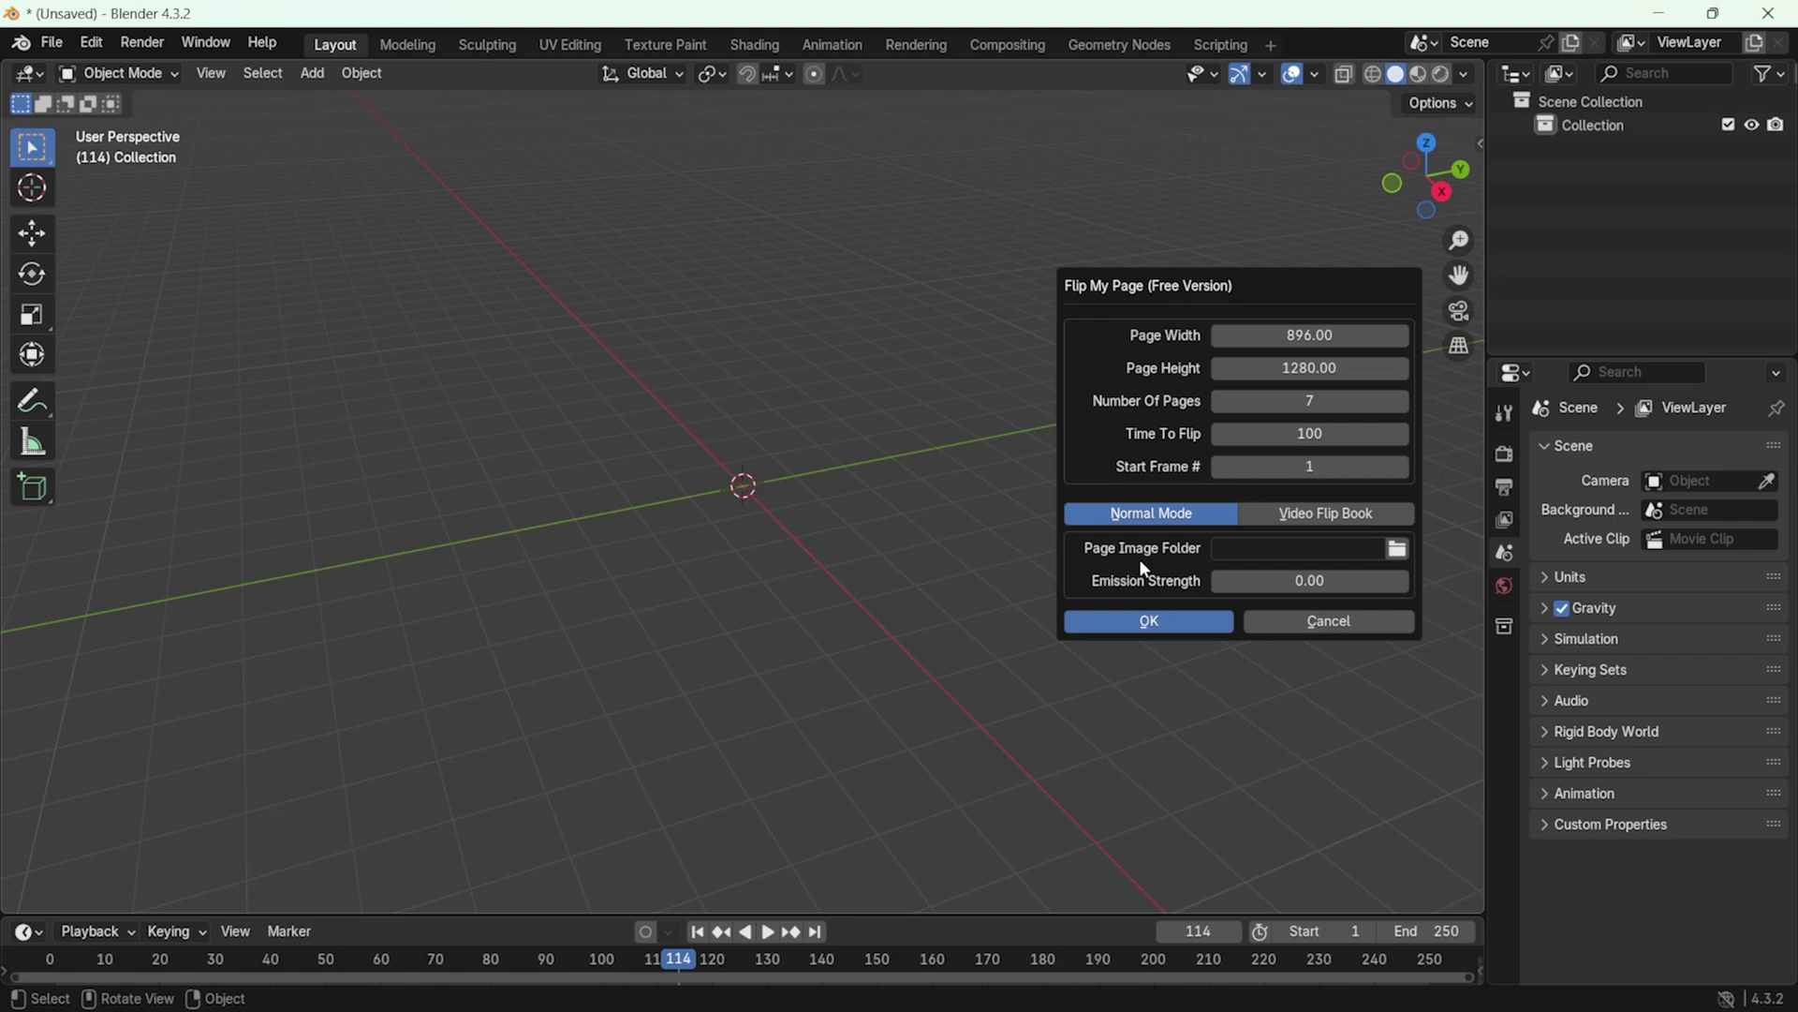
Set the Page Image Folder to the images folder path copied from Total Commander
key("alt+Tab")
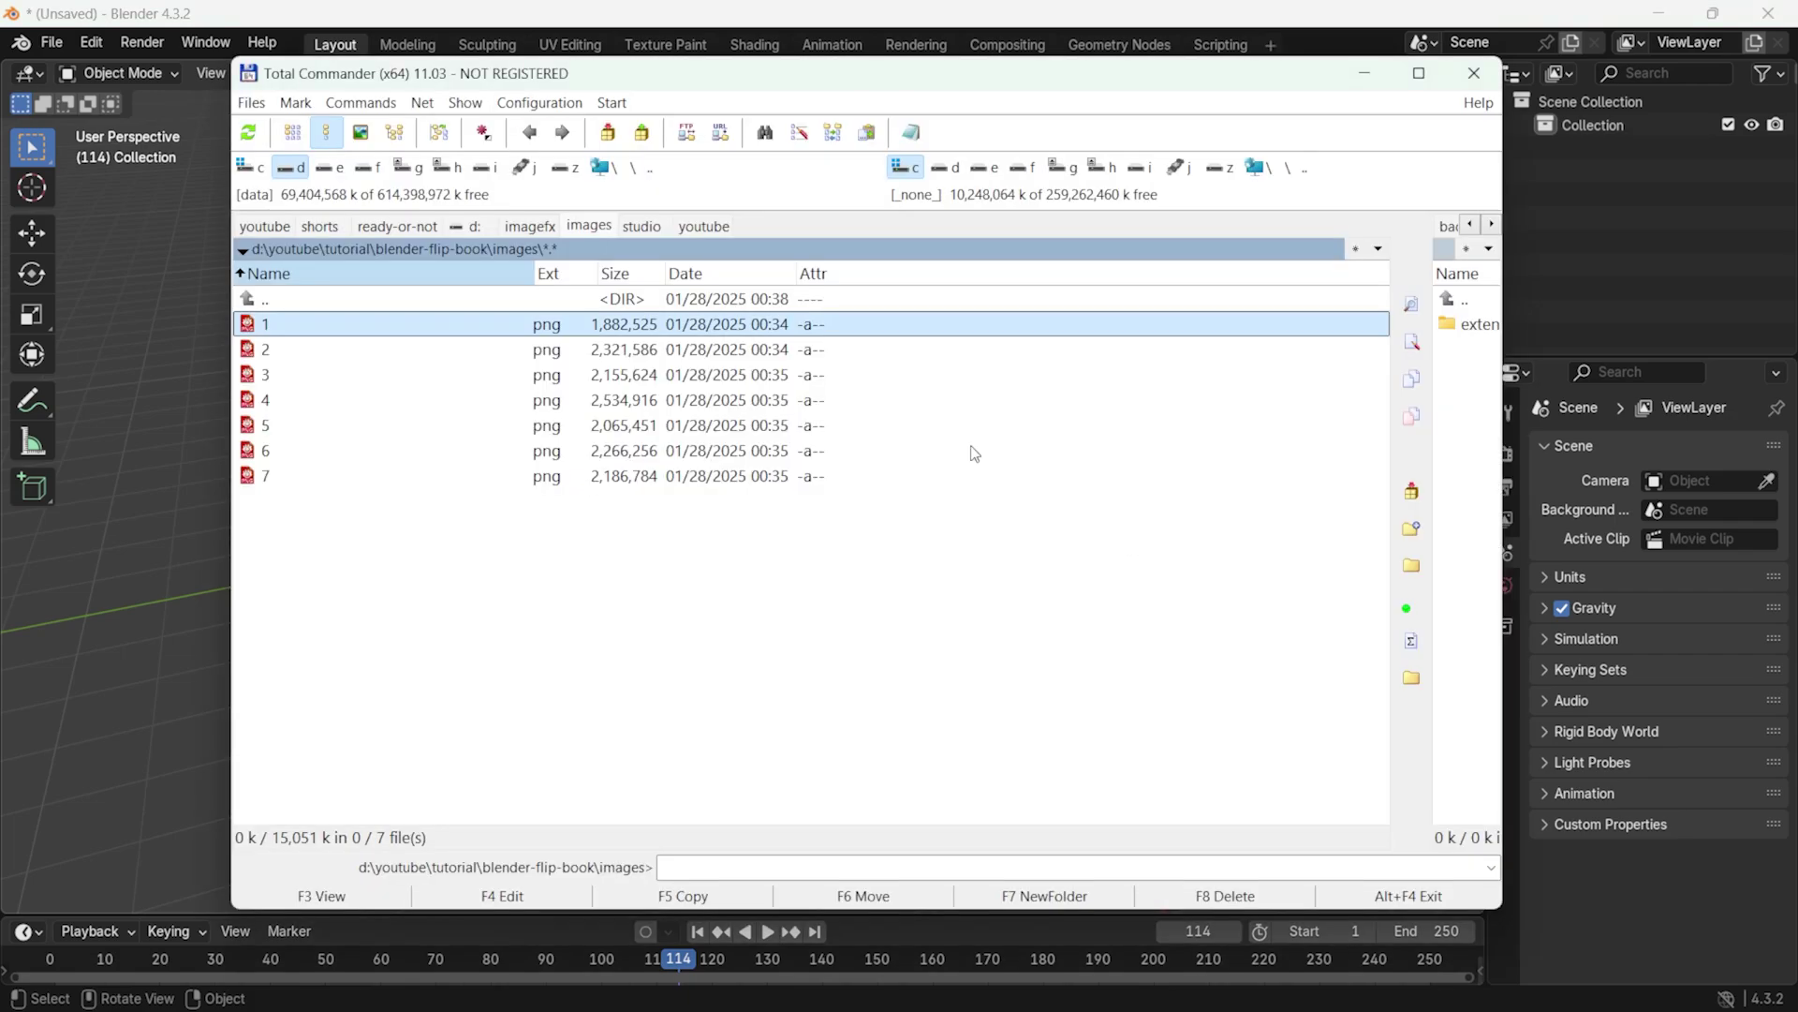
left_click(644, 245)
key("alt+Tab")
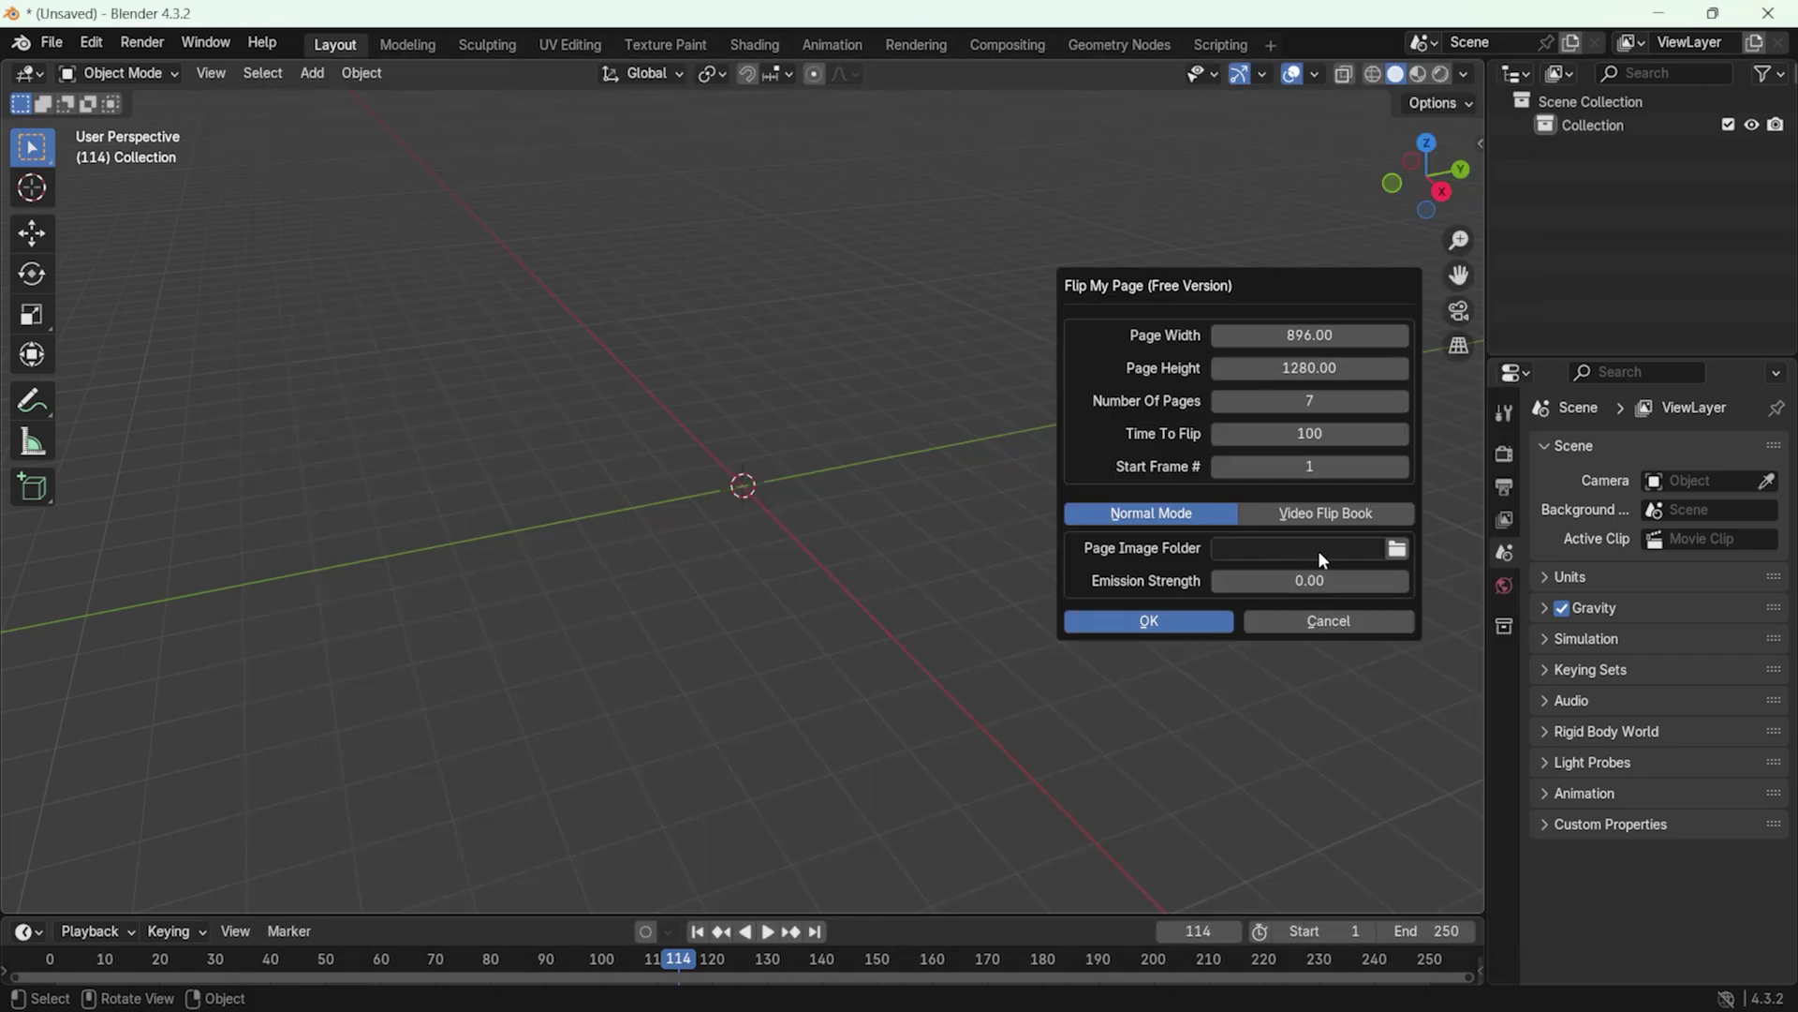
left_click(1316, 549)
key("ctrl+v")
key("Return")
left_click(1399, 551)
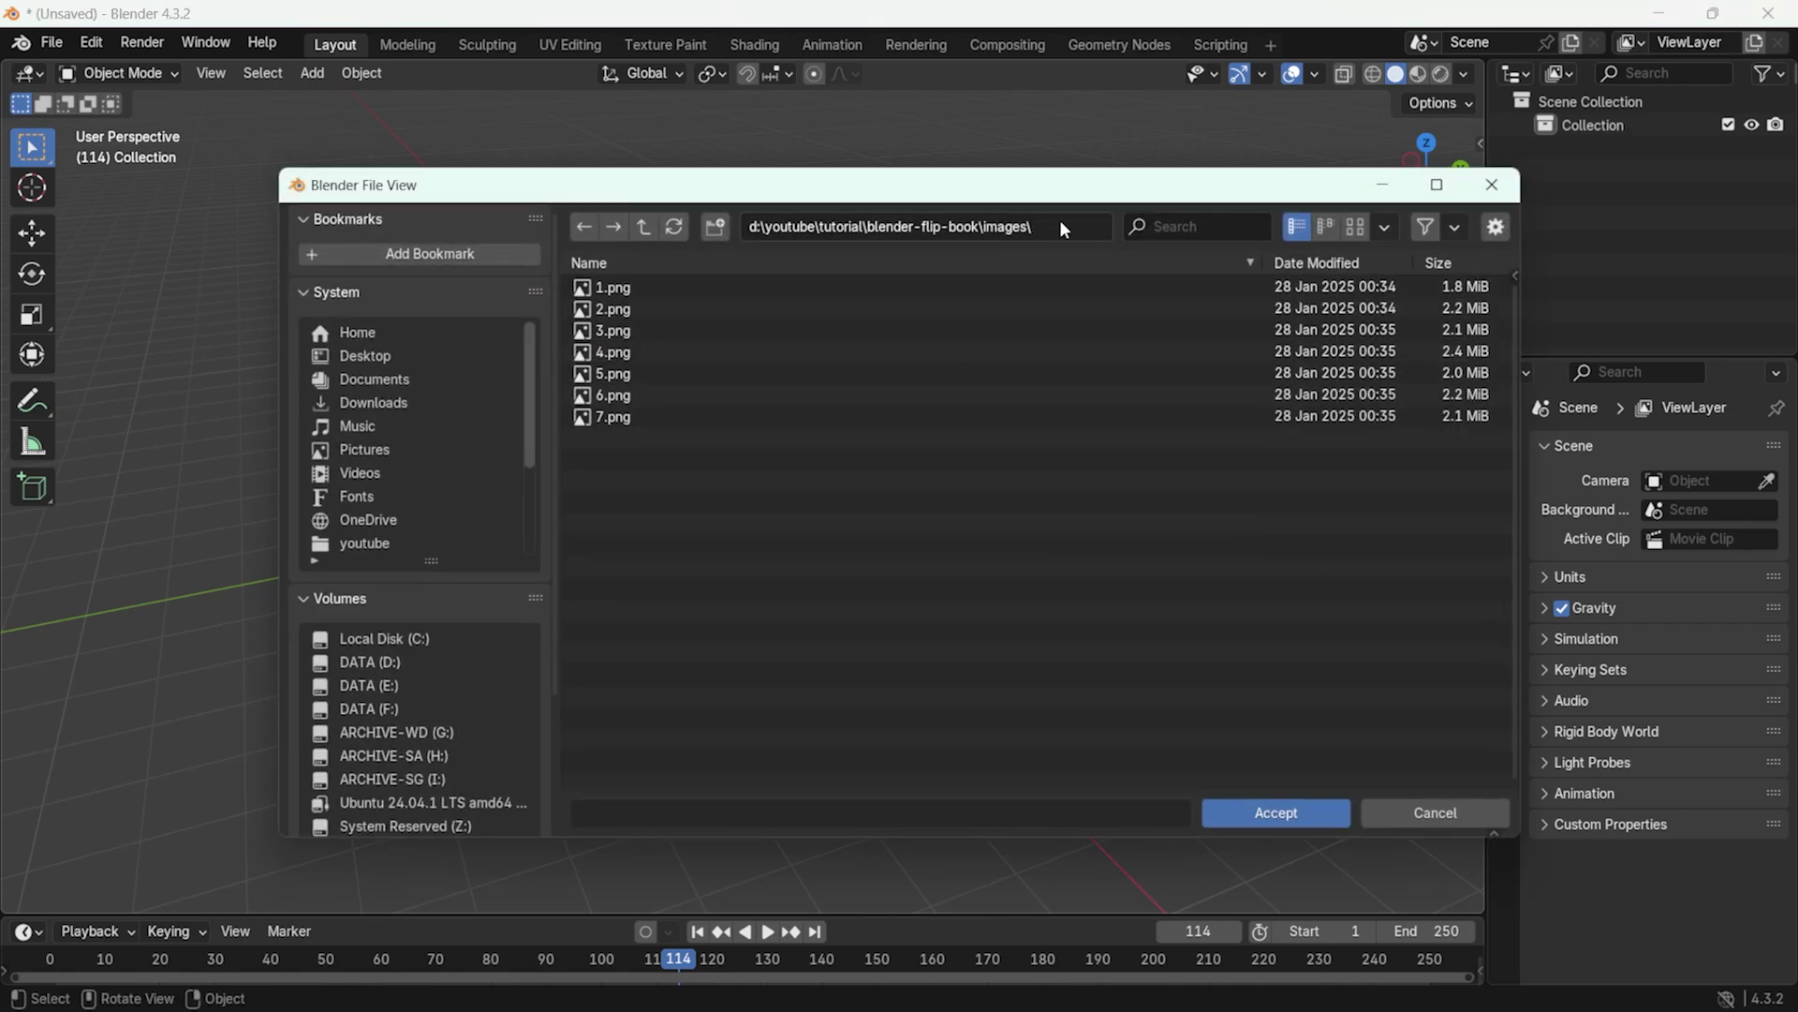
left_click(1433, 812)
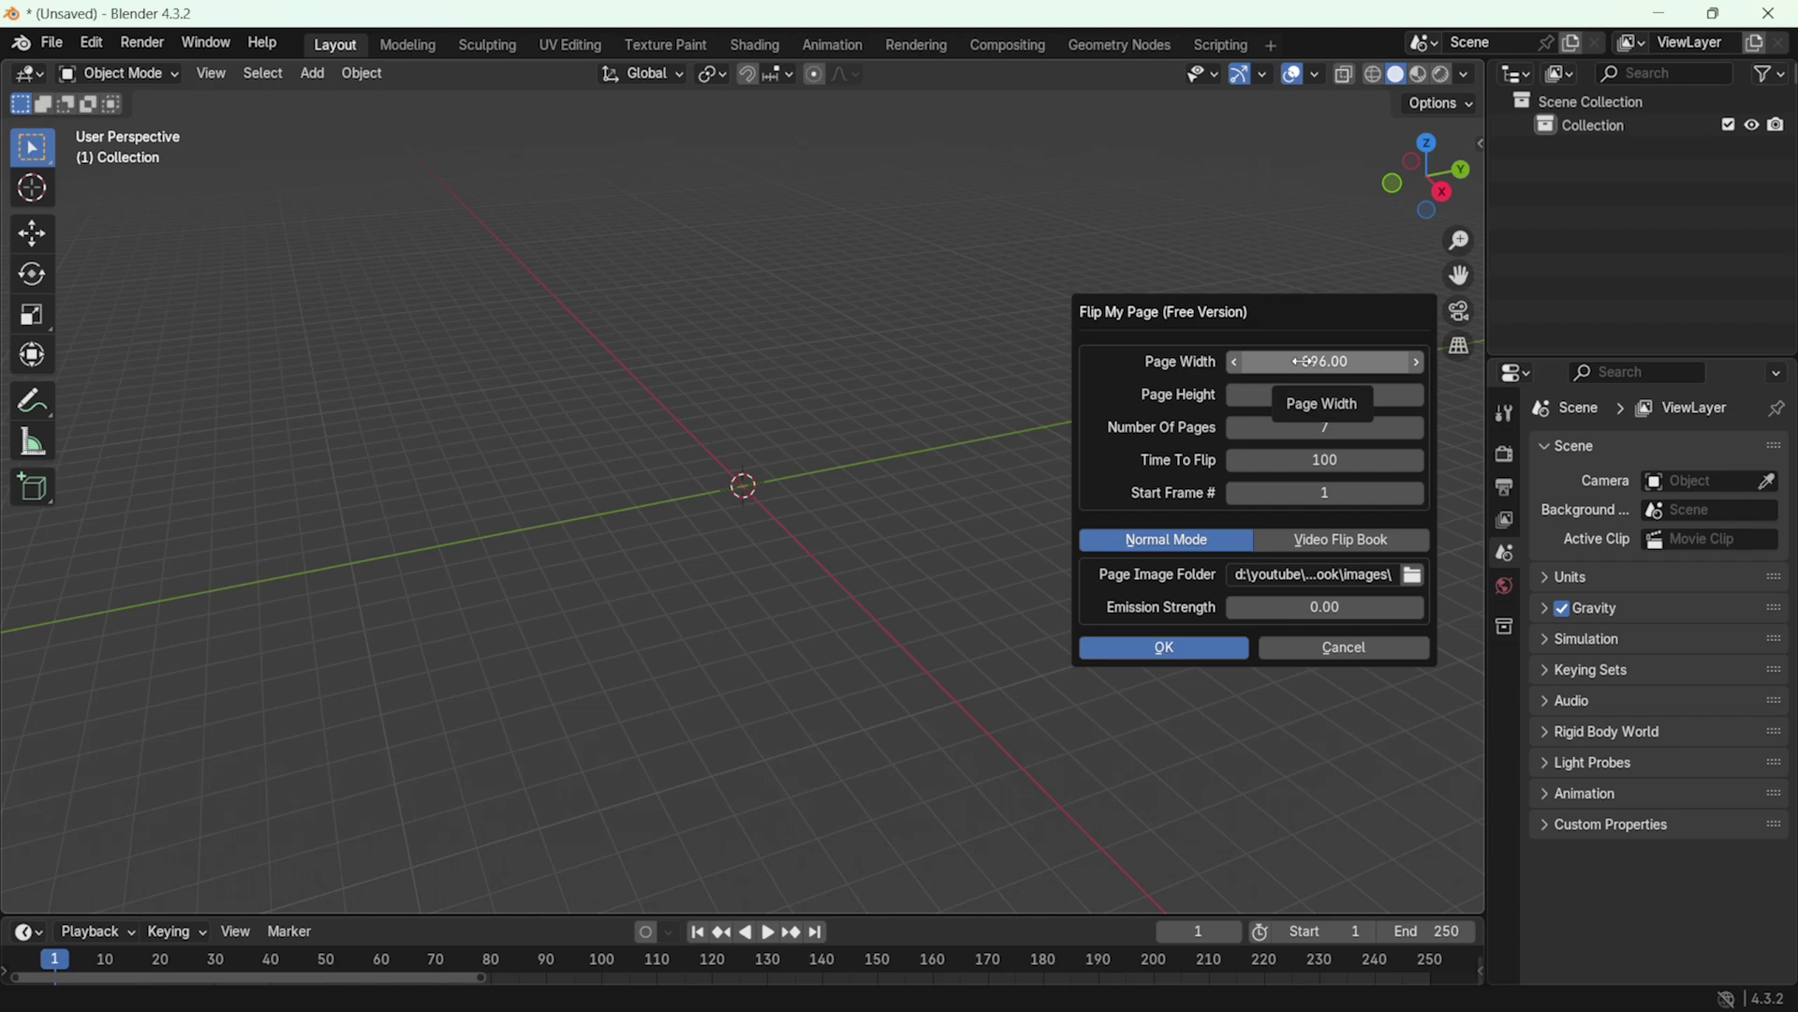
Set Page Width 7 and Page Height 10, then generate the flip-book pages
left_click(1307, 362)
type("7")
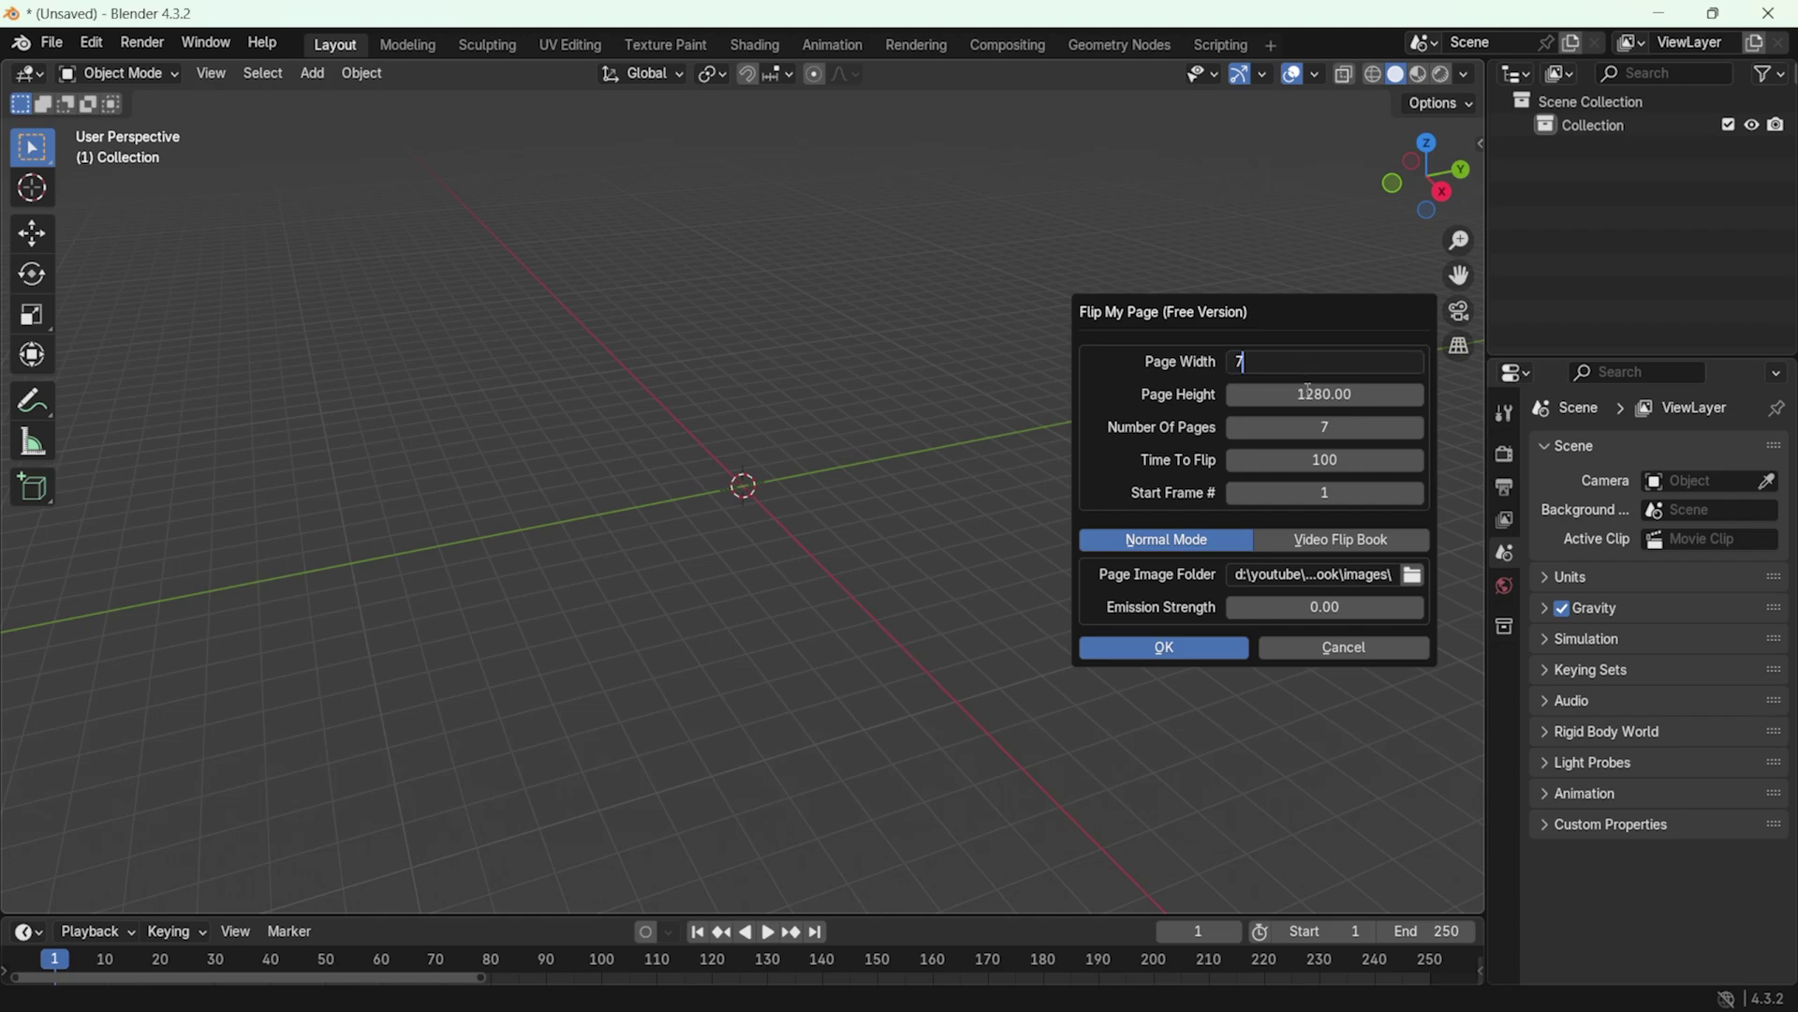
key("Tab")
type("10")
key("Return")
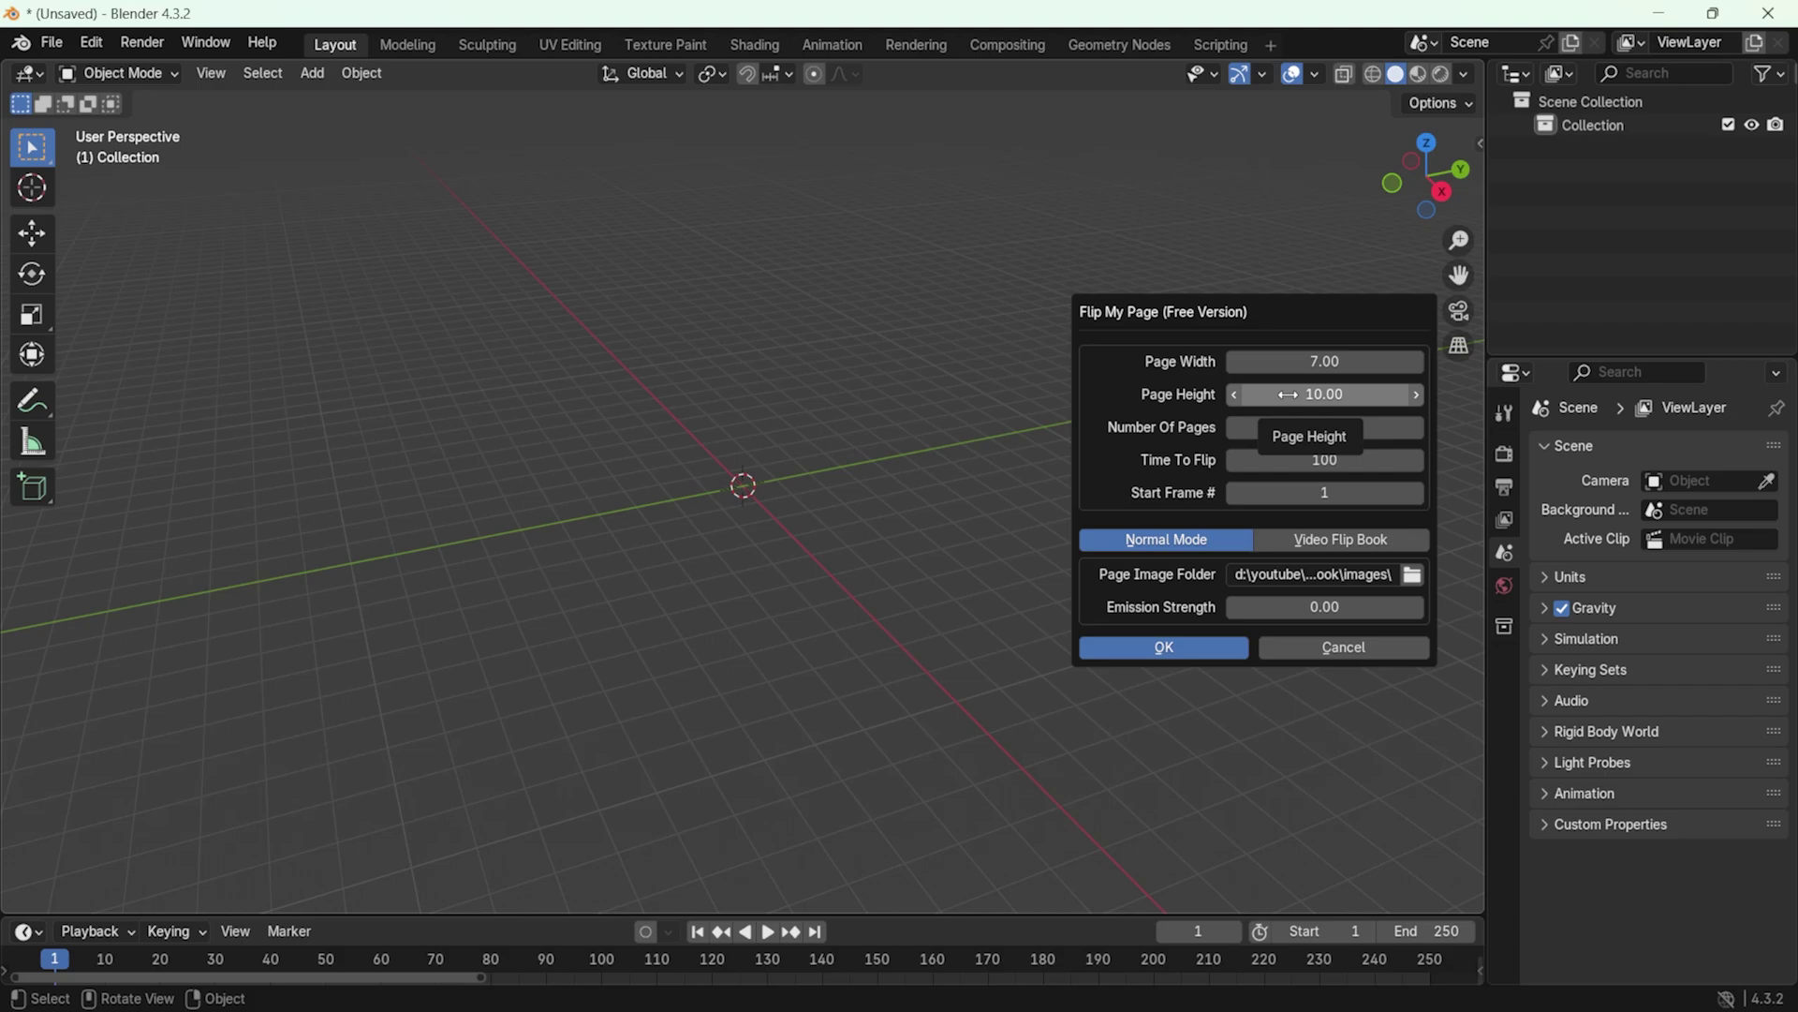
key("Return")
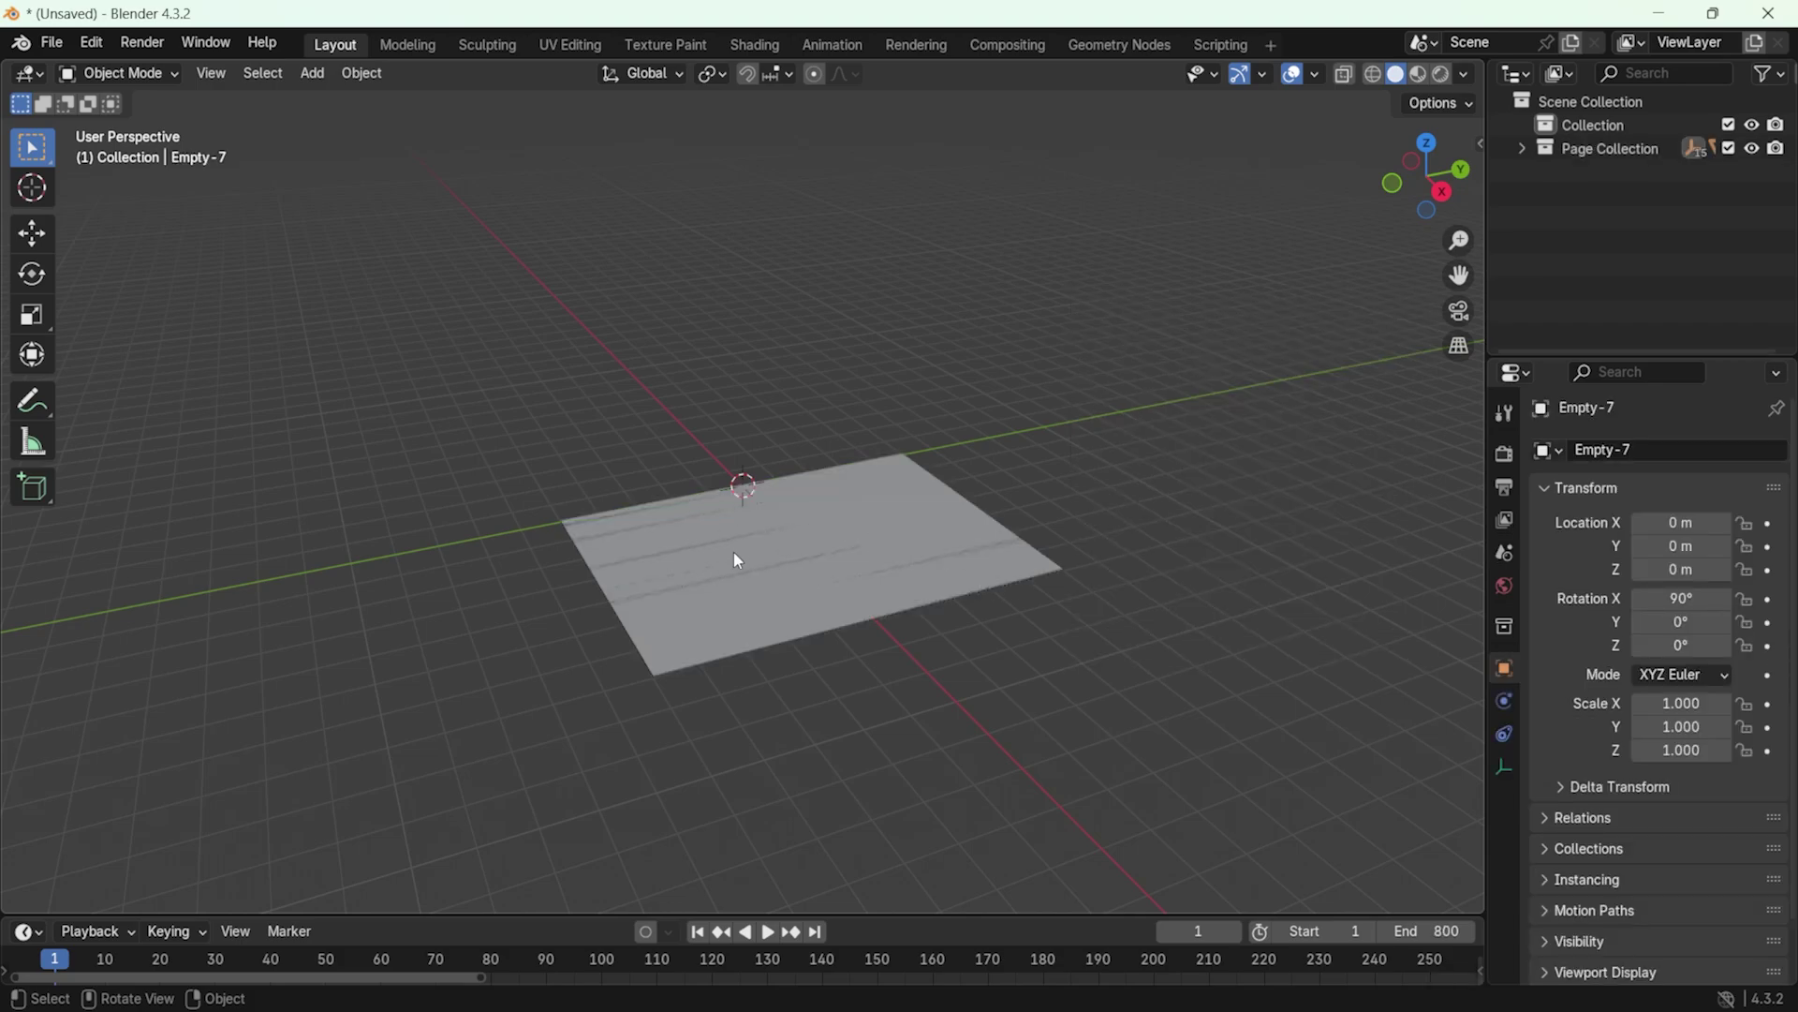
Switch to Material Preview shading so the page plane shows its comic textures, and orbit around it
middle_click_drag(728, 530, 830, 678)
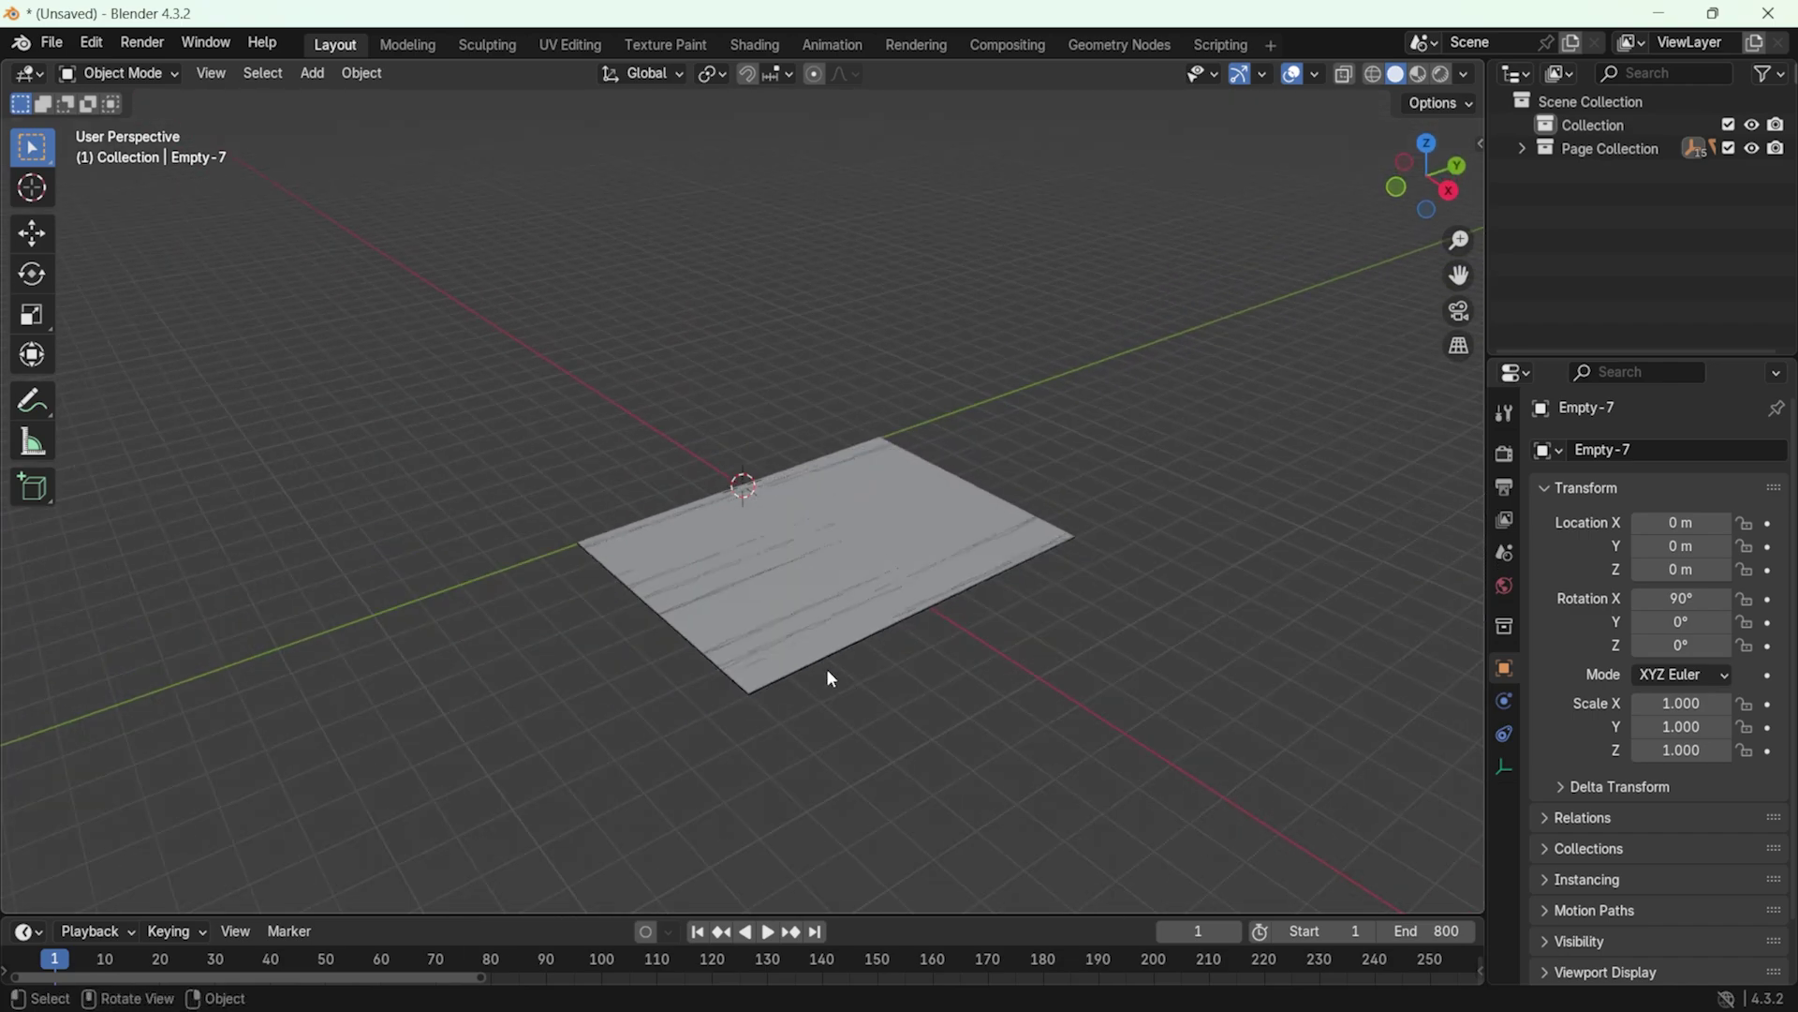
left_click(1419, 75)
left_click(776, 496)
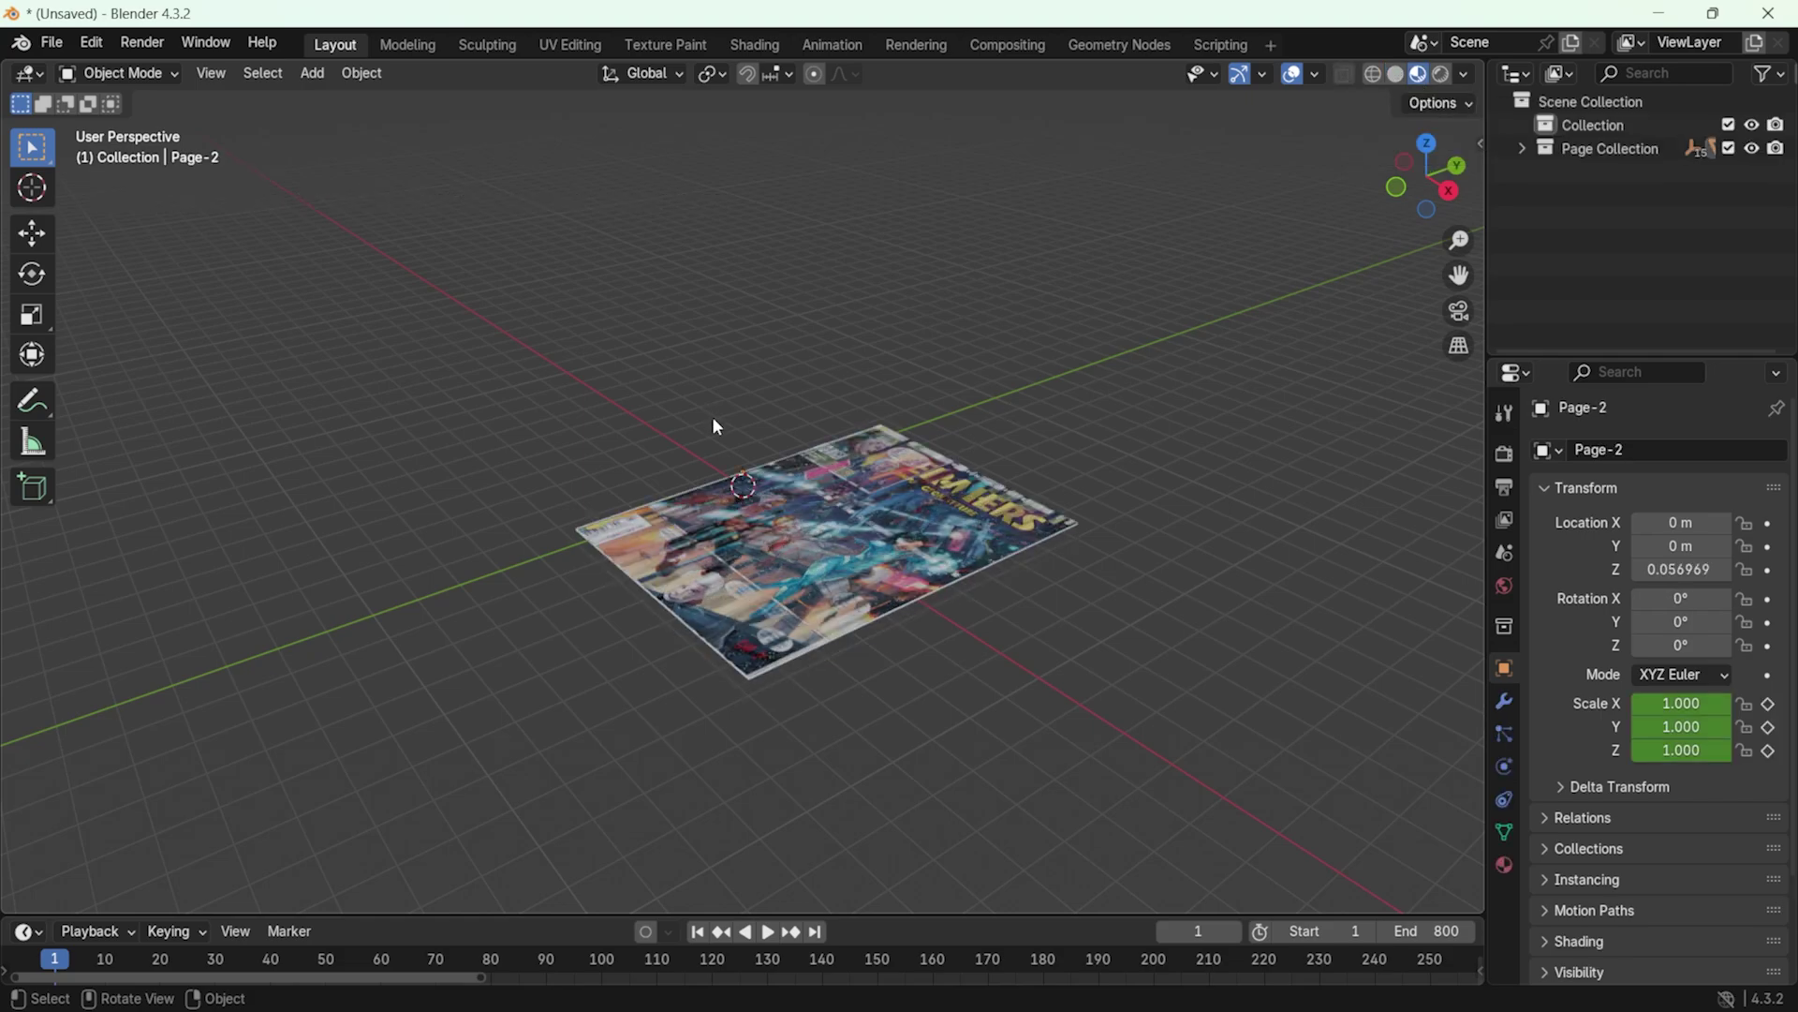
middle_click_drag(779, 509, 761, 942)
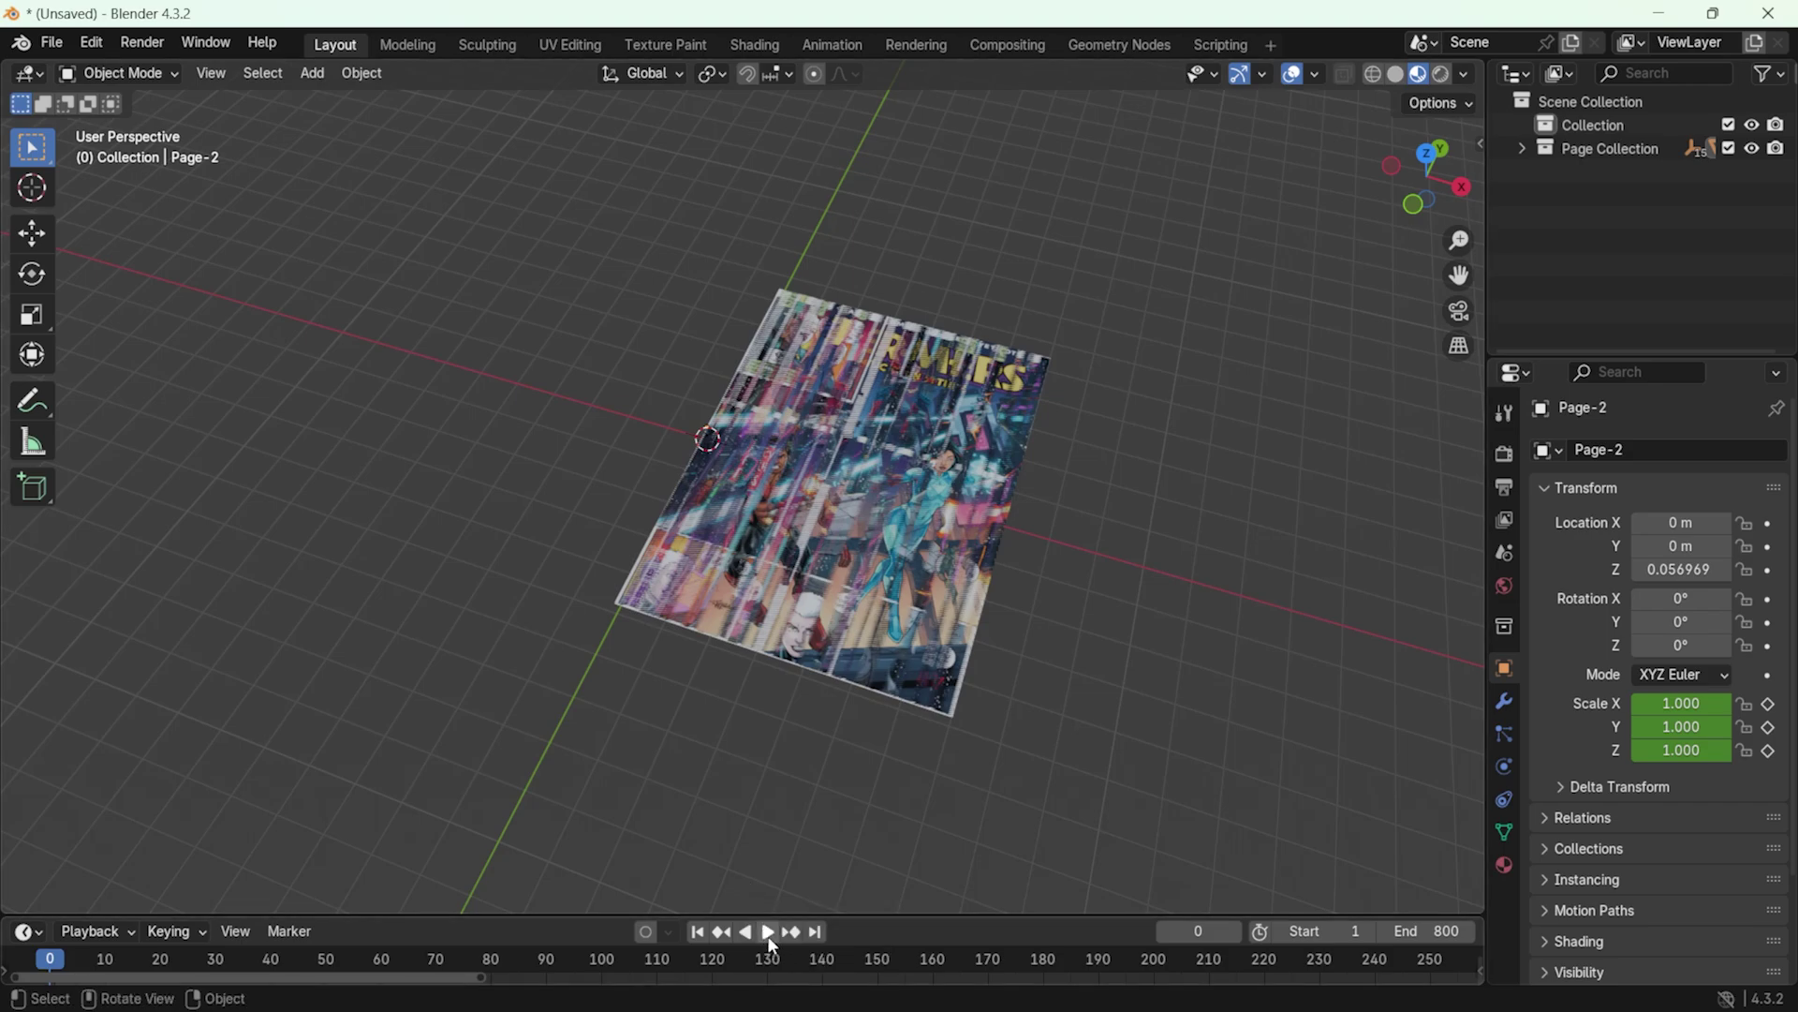
left_click(772, 941)
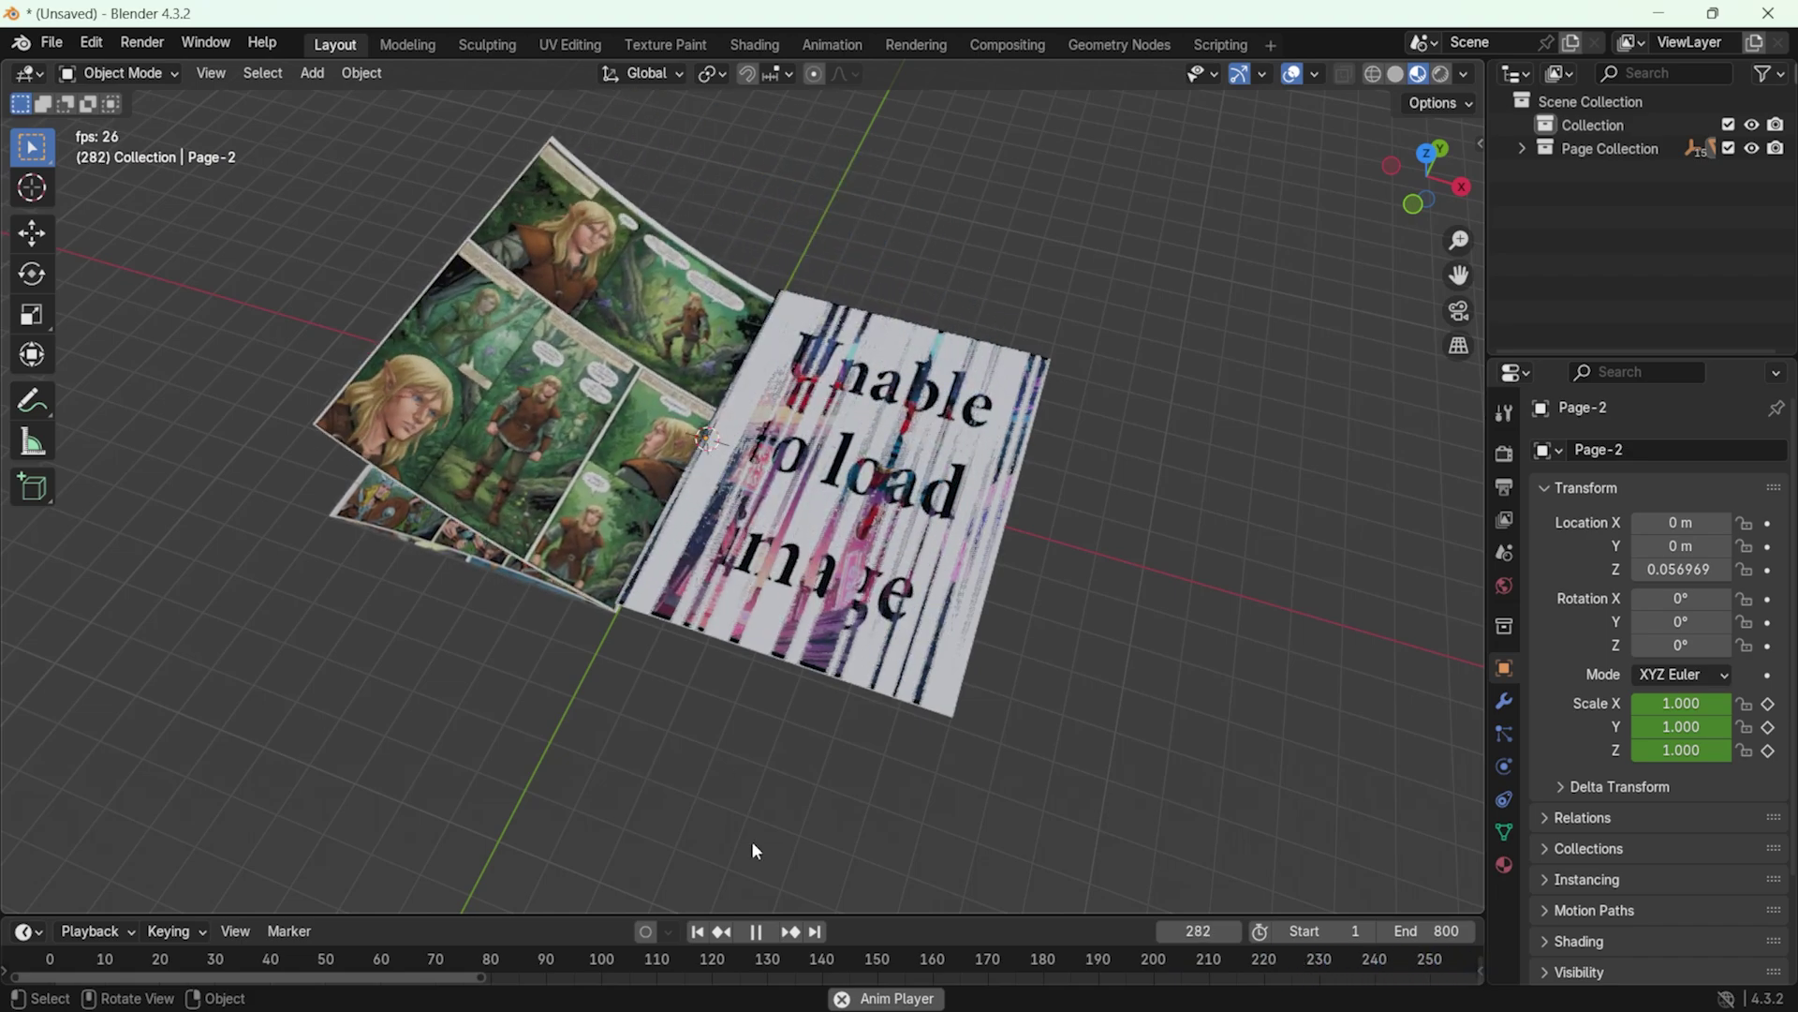
key("Escape")
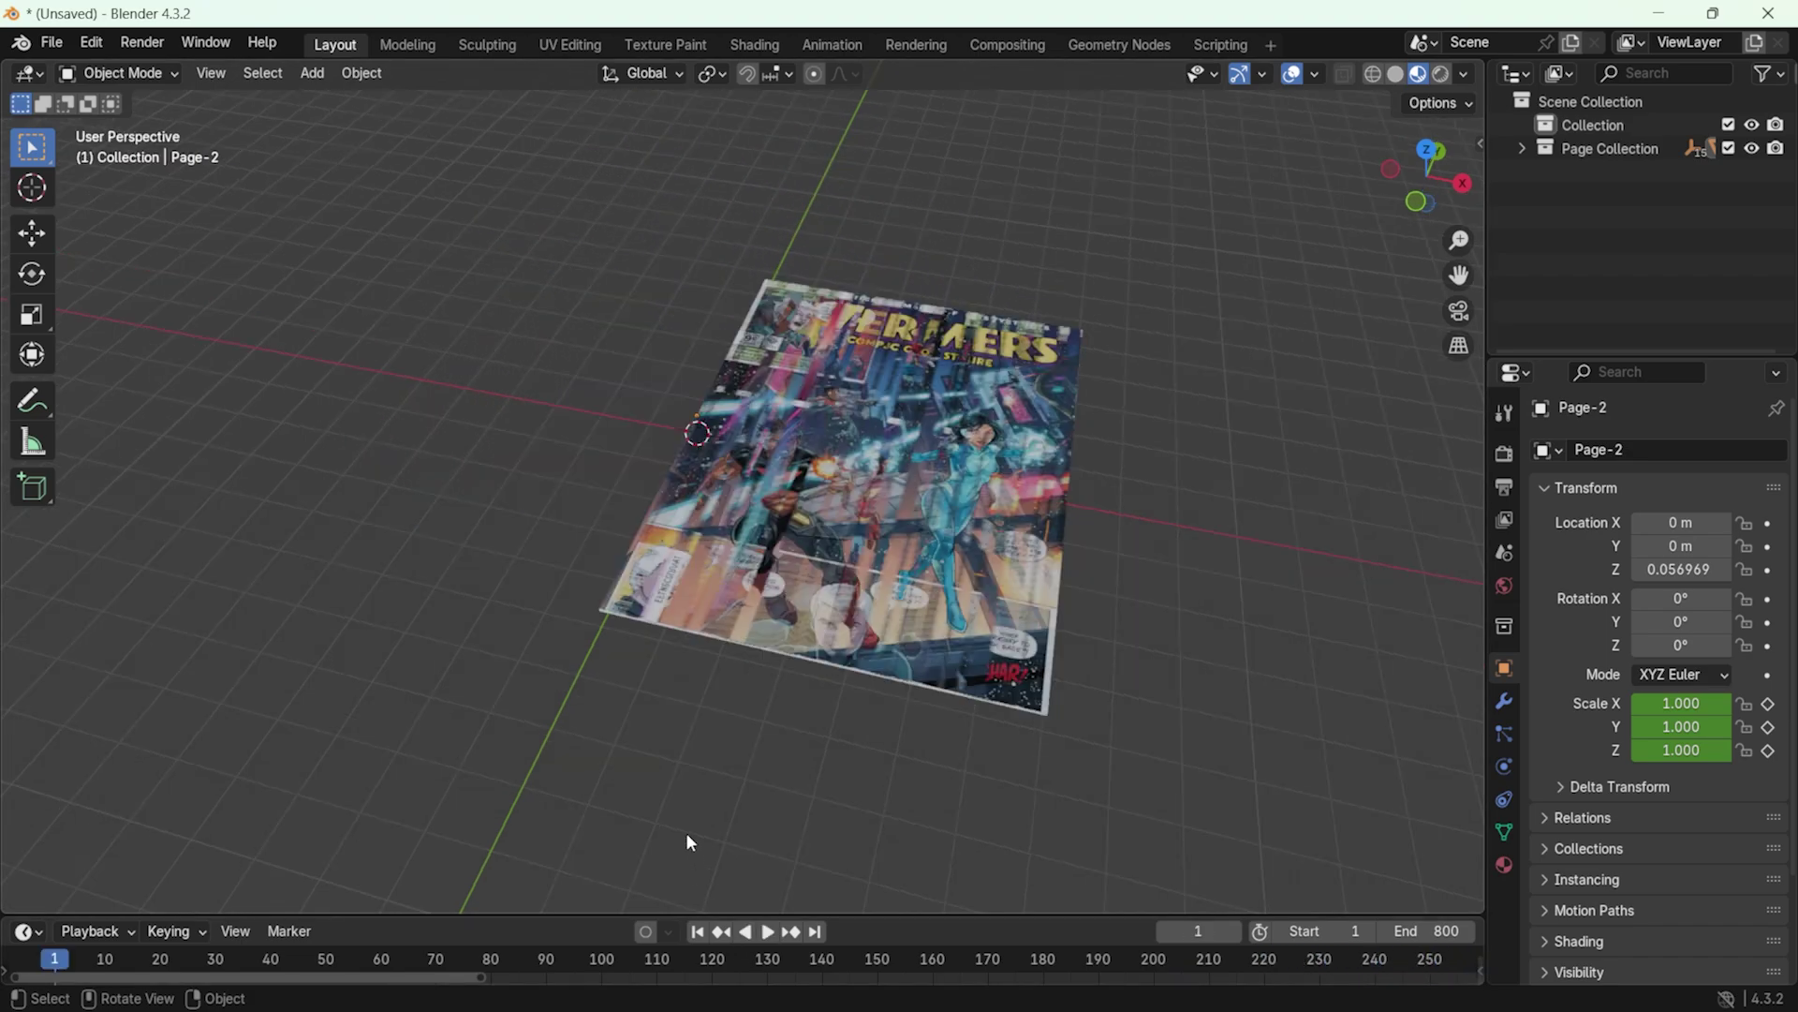
Raise Page-2 slightly along Z and preview the page-flip animation
left_click(867, 609)
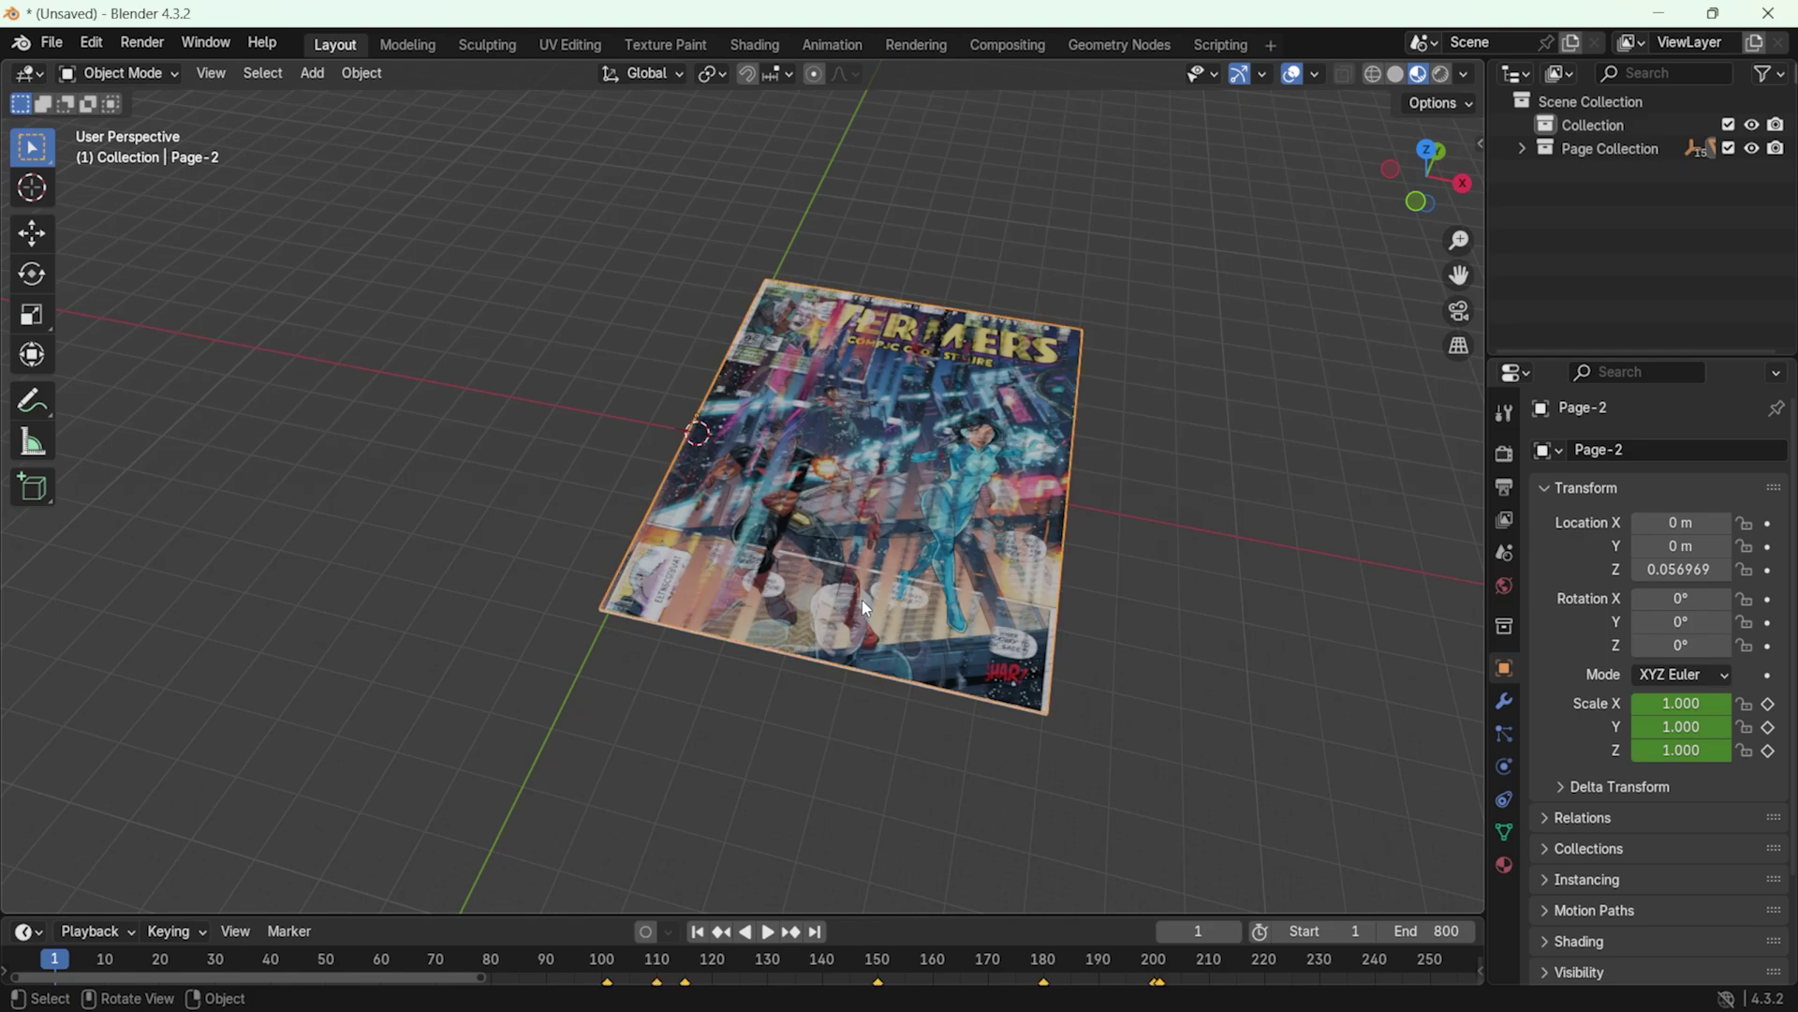
middle_click_drag(867, 608, 902, 507)
key("g")
key("z")
left_click(902, 507)
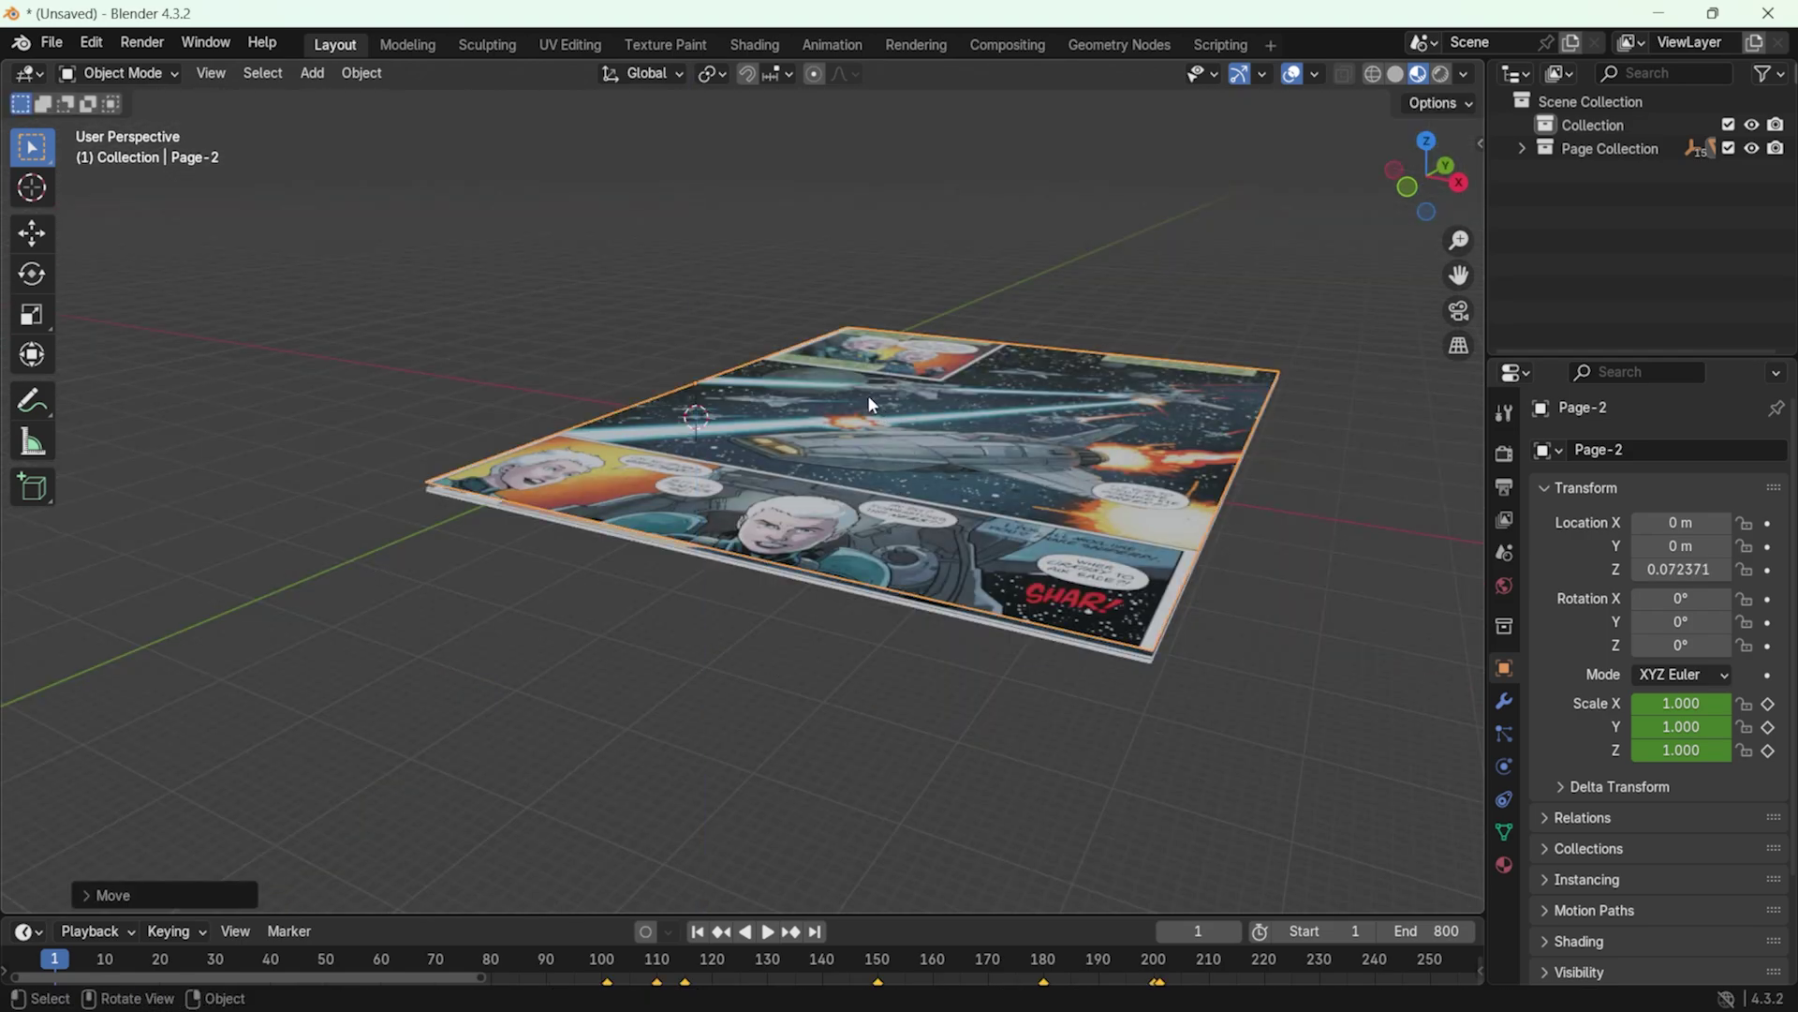
left_click(768, 932)
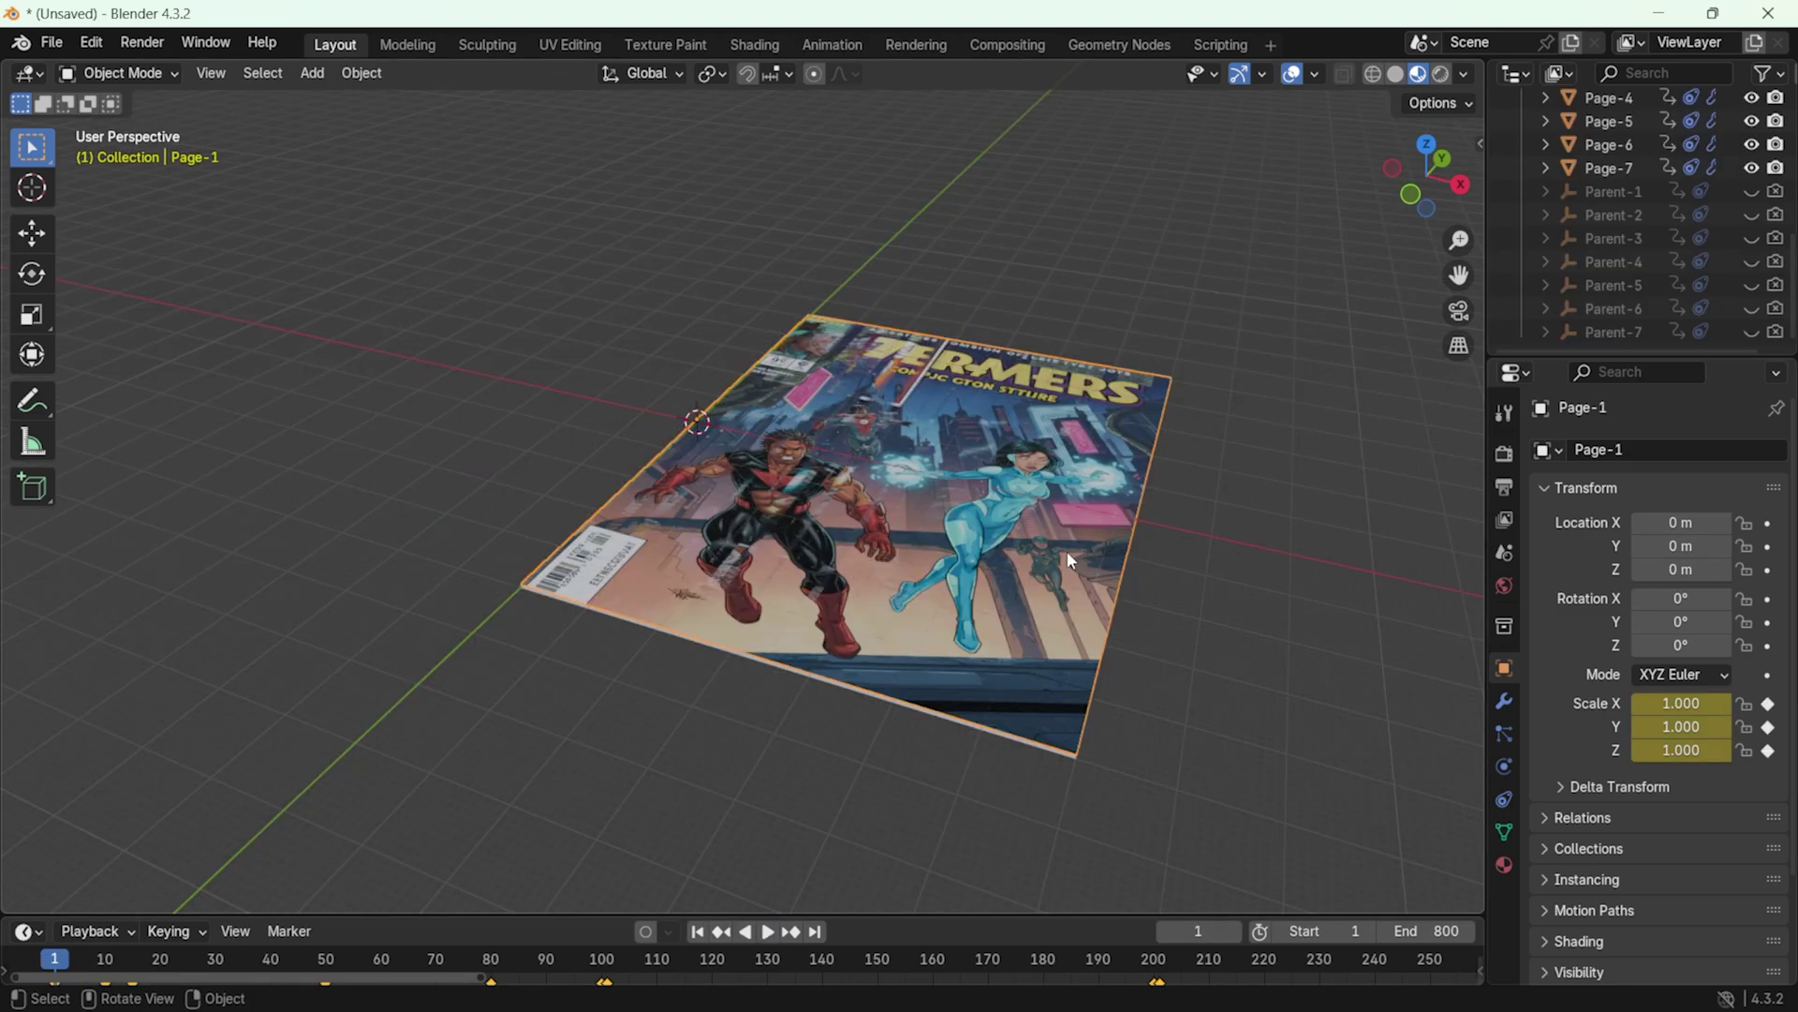
scroll(1615, 195, "up", 2)
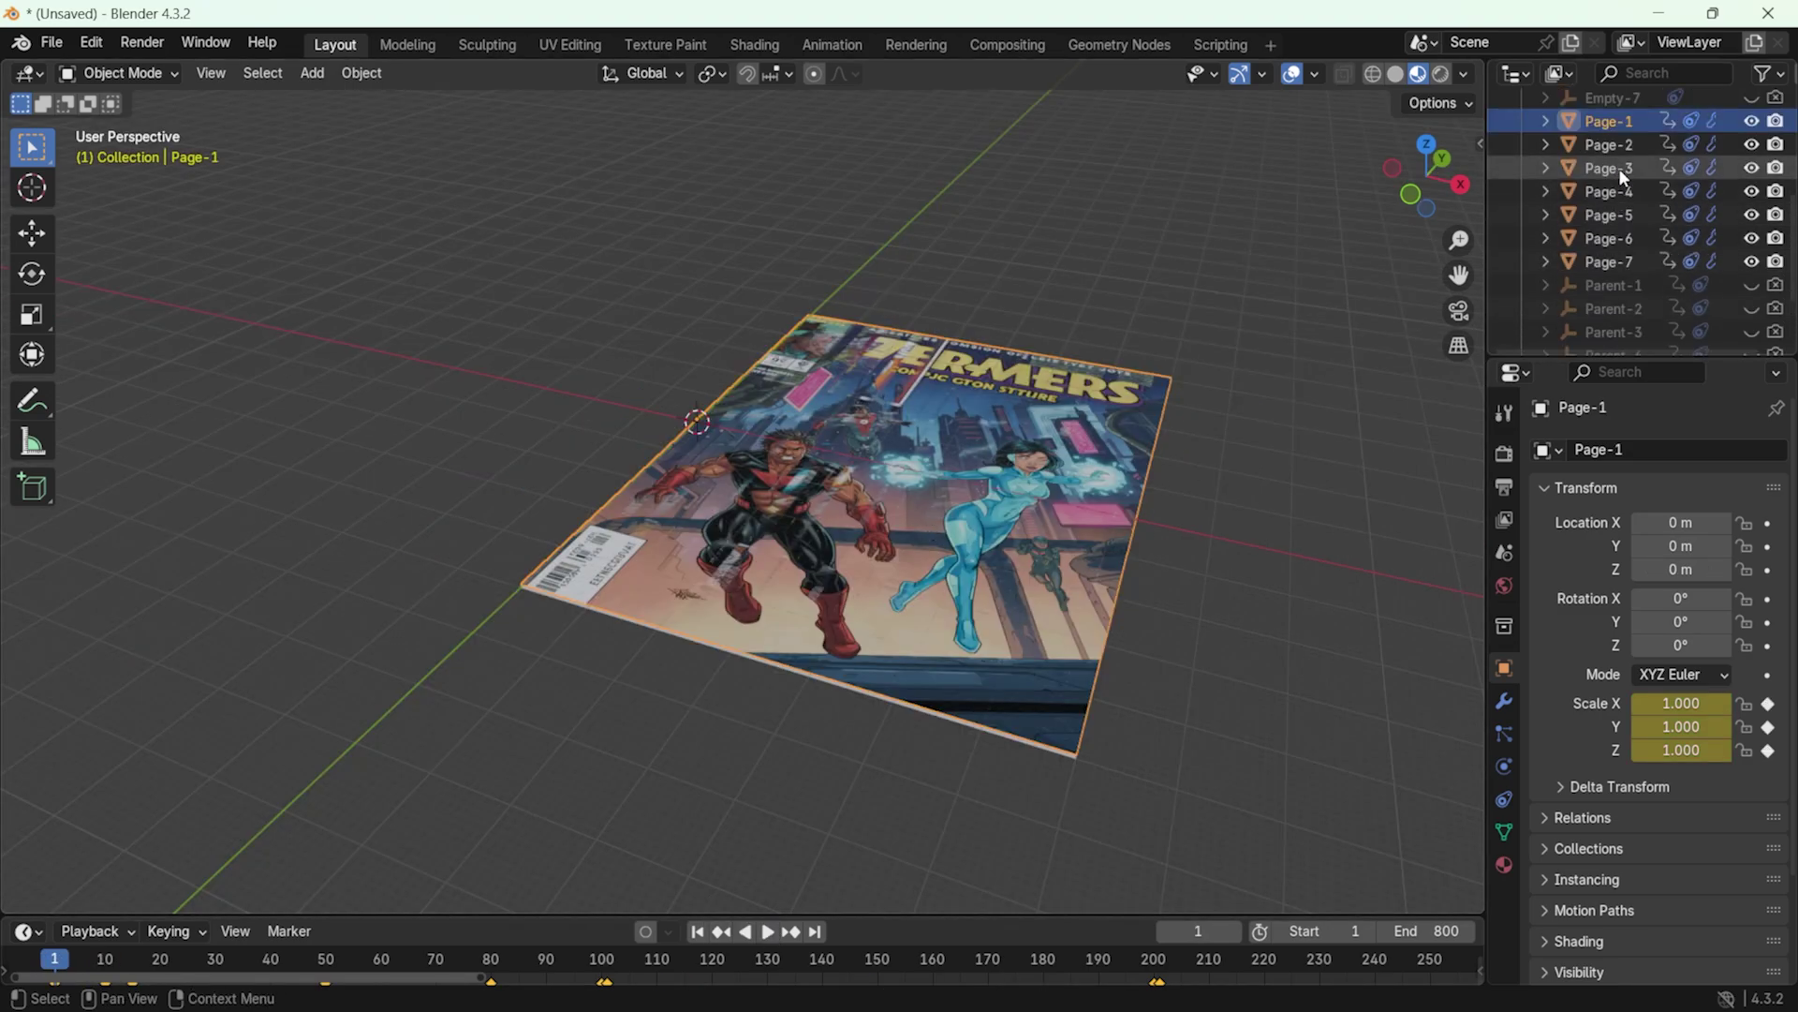
scroll(1609, 263, "up", 3)
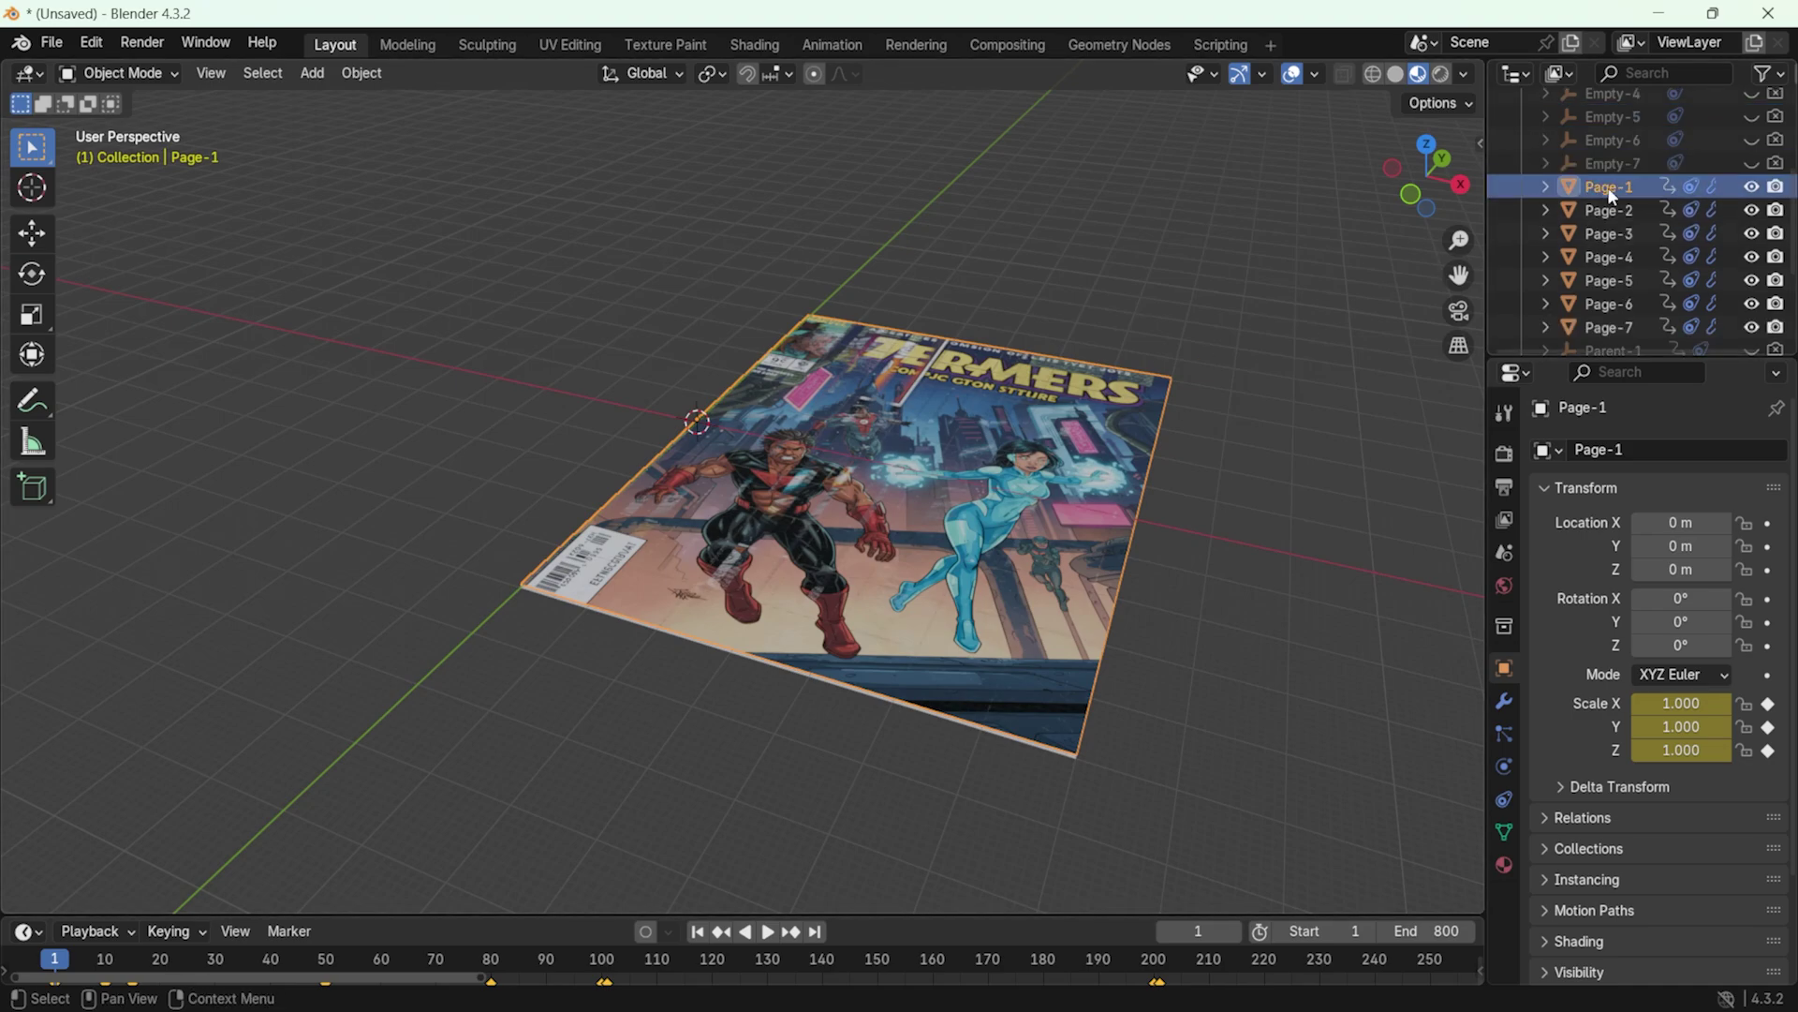
Lift Page-1 to Z 0.025028 and replay the flip, pausing at frame 87
key("g")
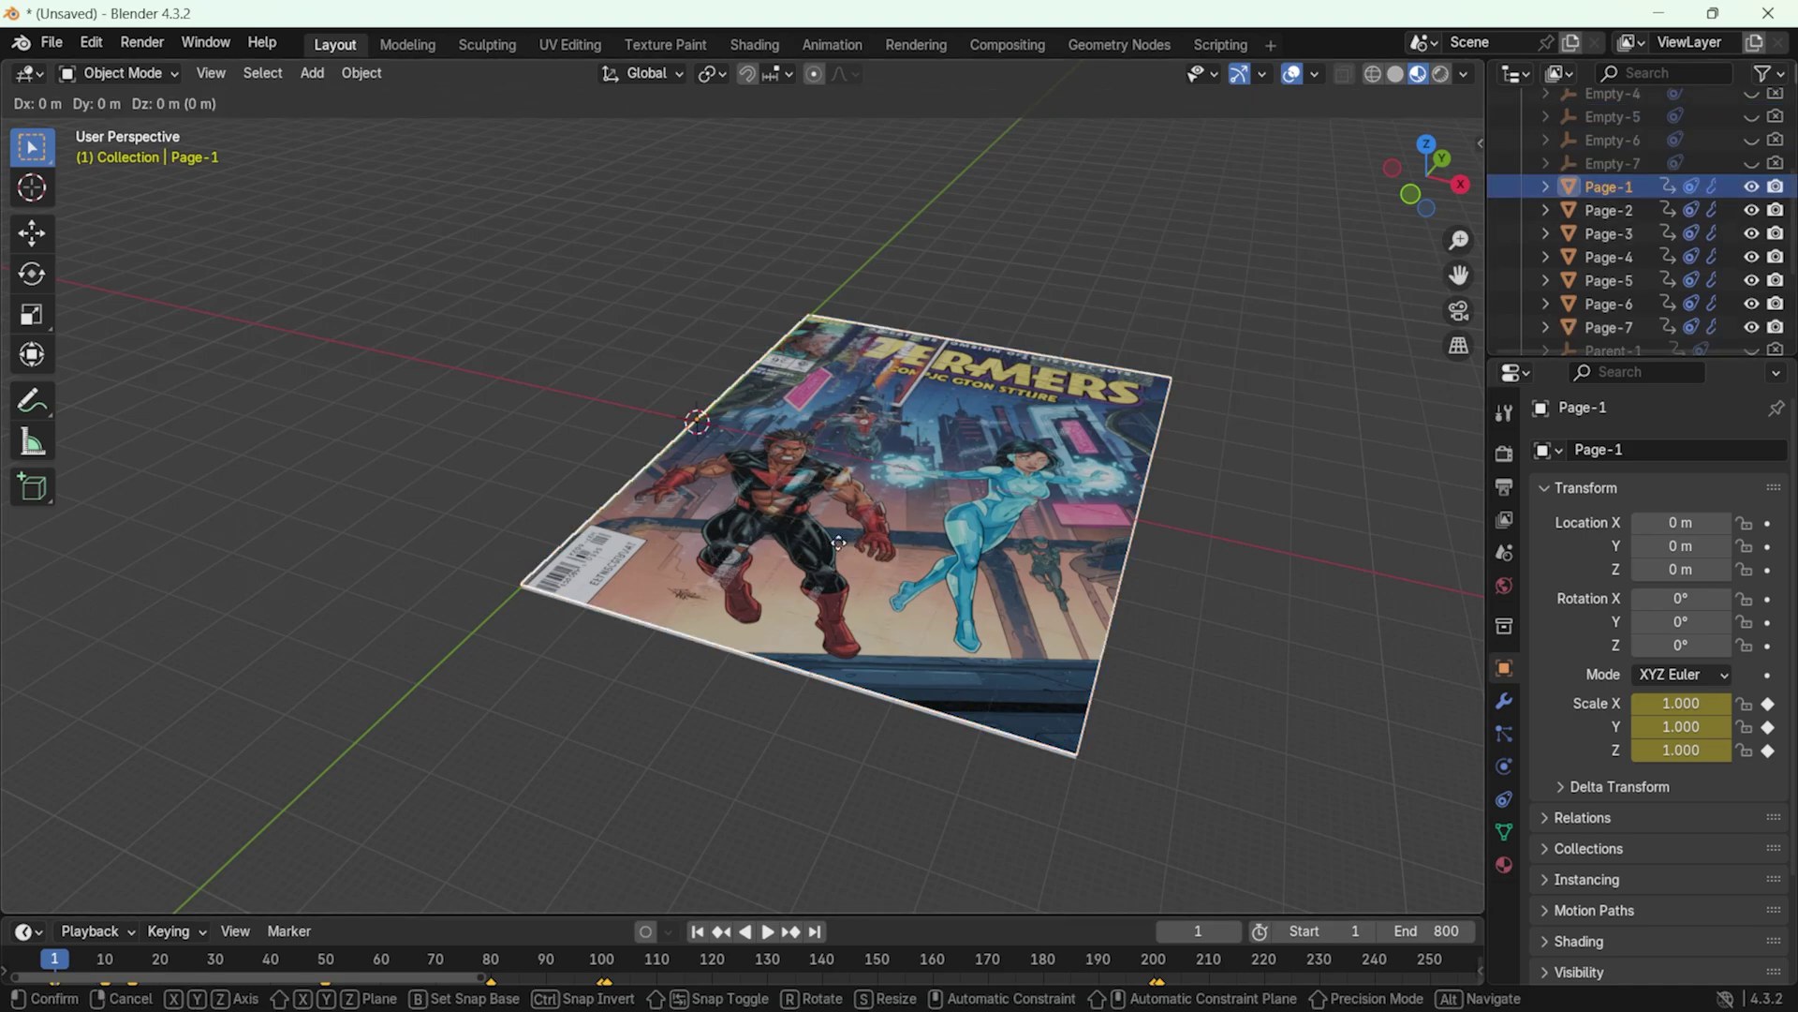
key("z")
left_click(841, 546)
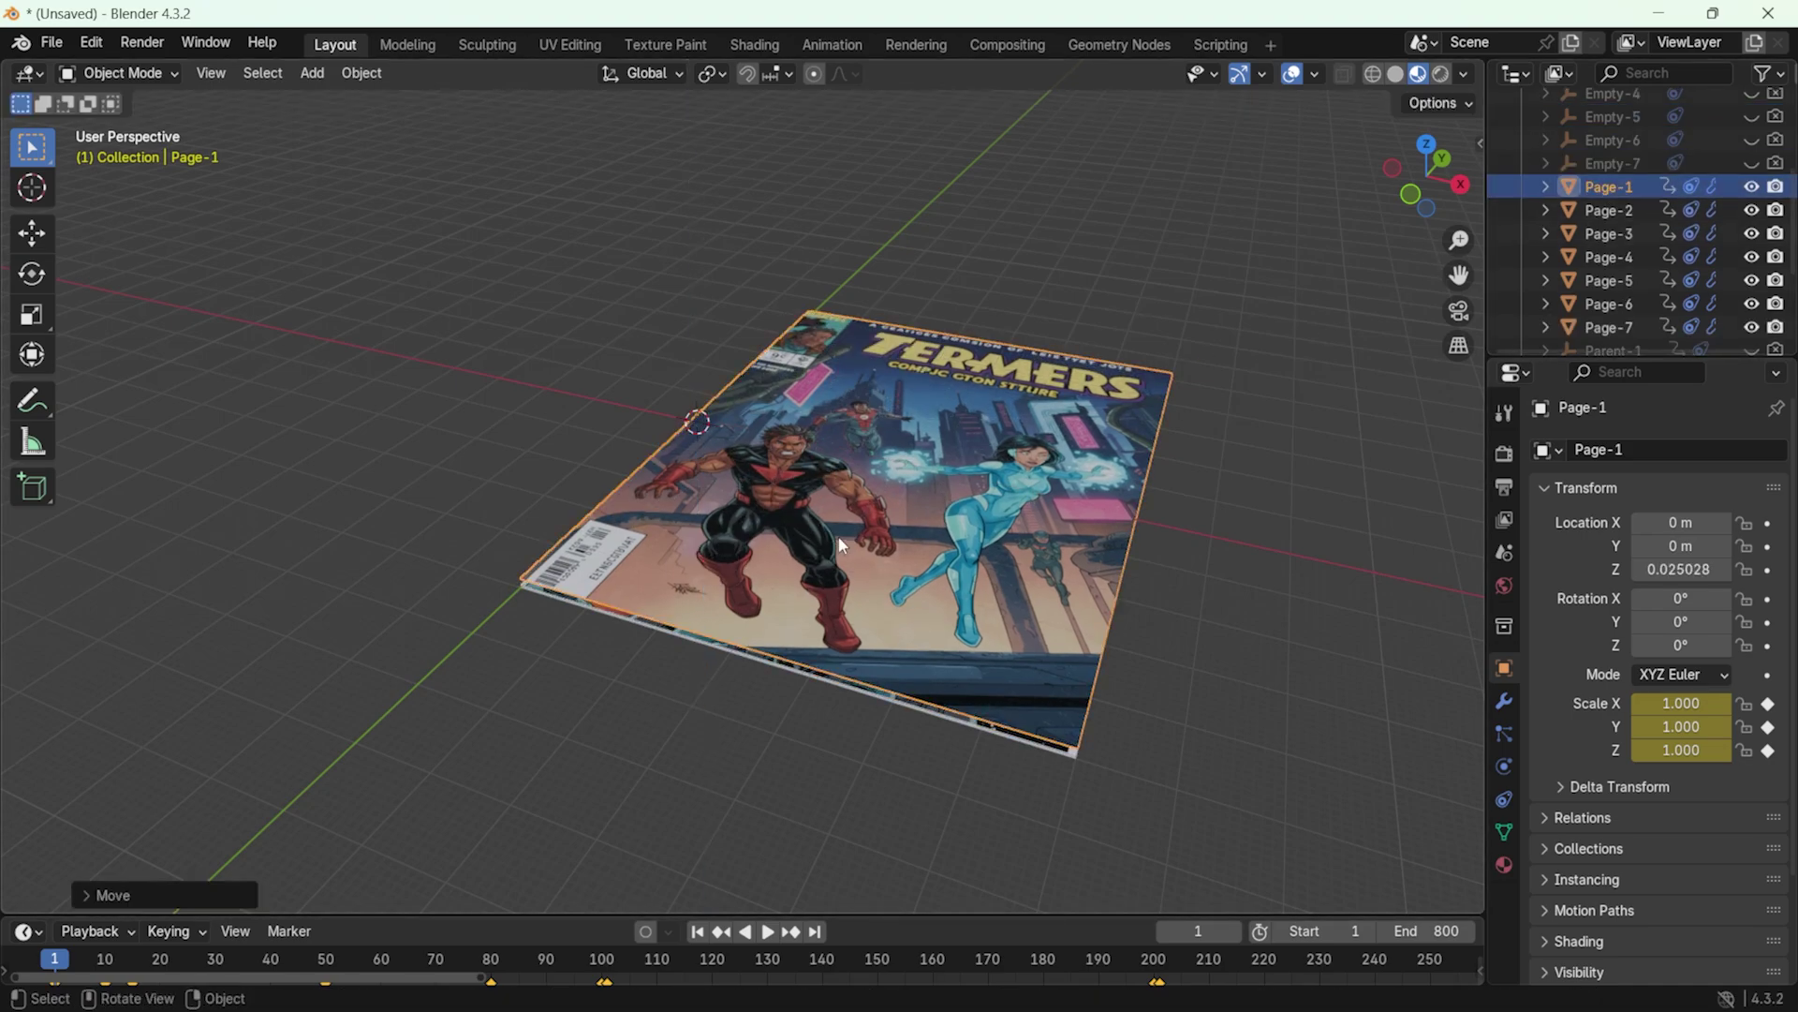
left_click(767, 933)
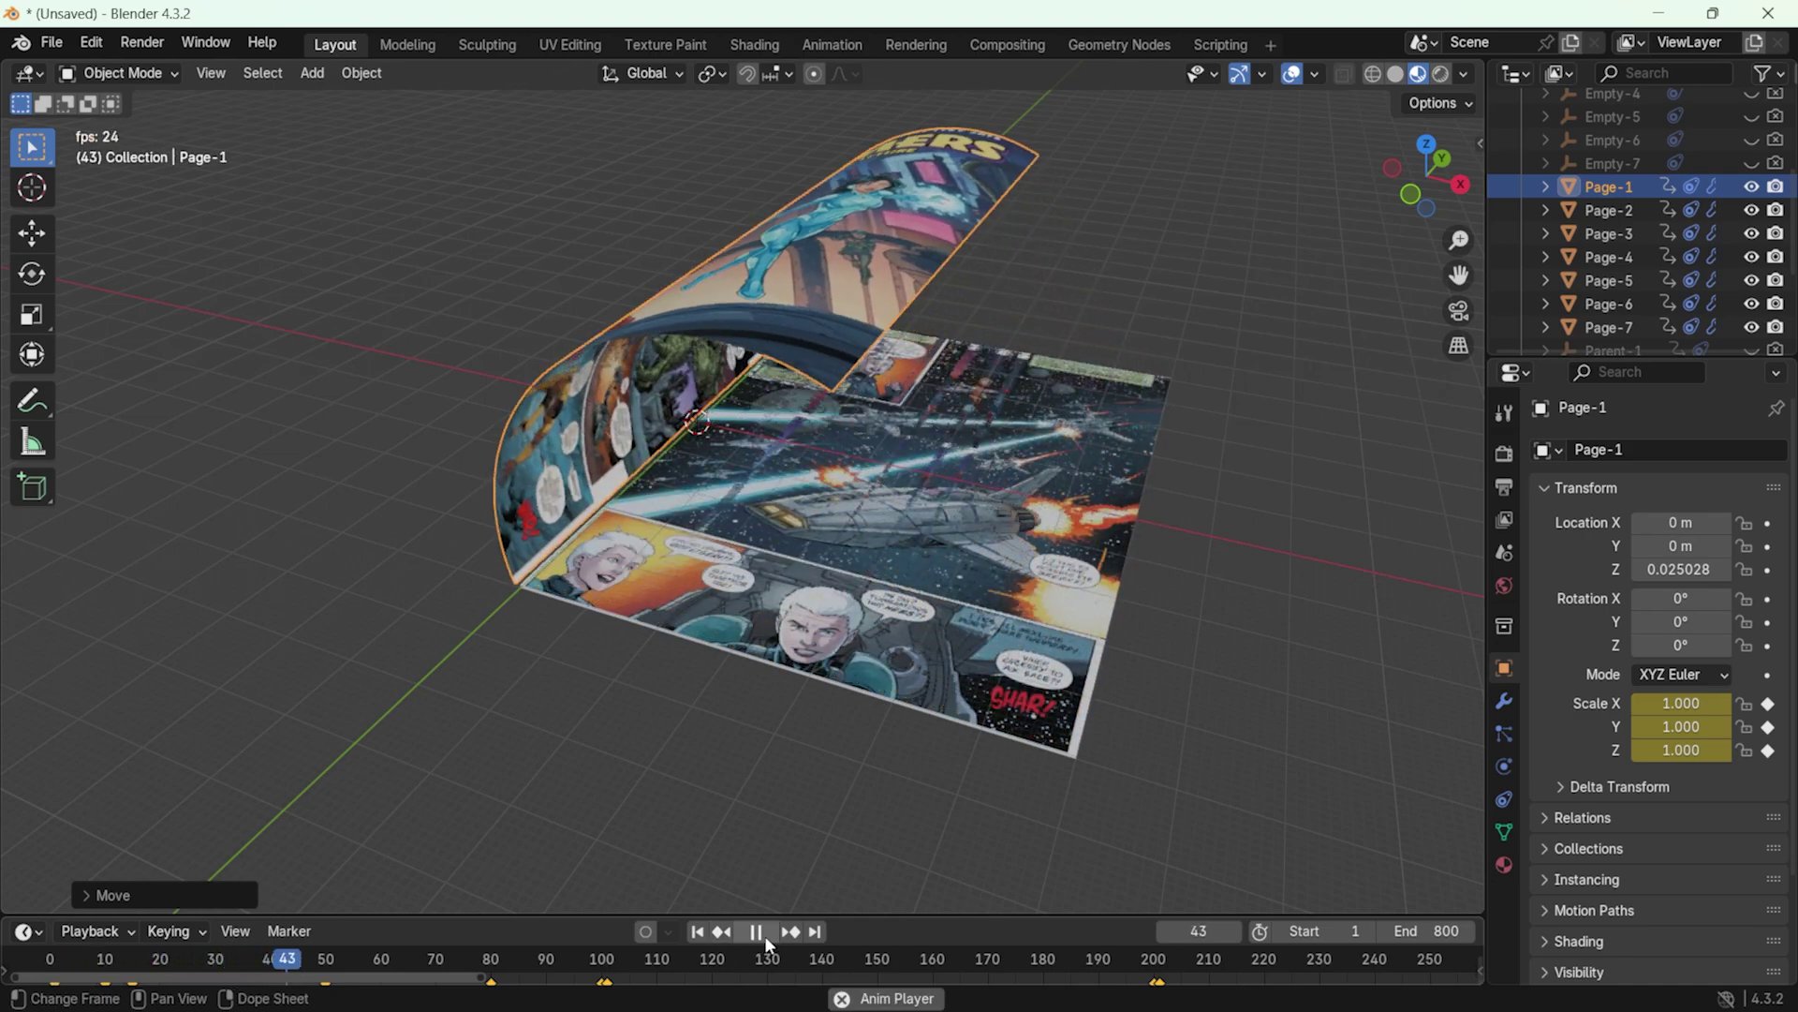
left_click(764, 933)
middle_click_drag(764, 935, 1140, 434)
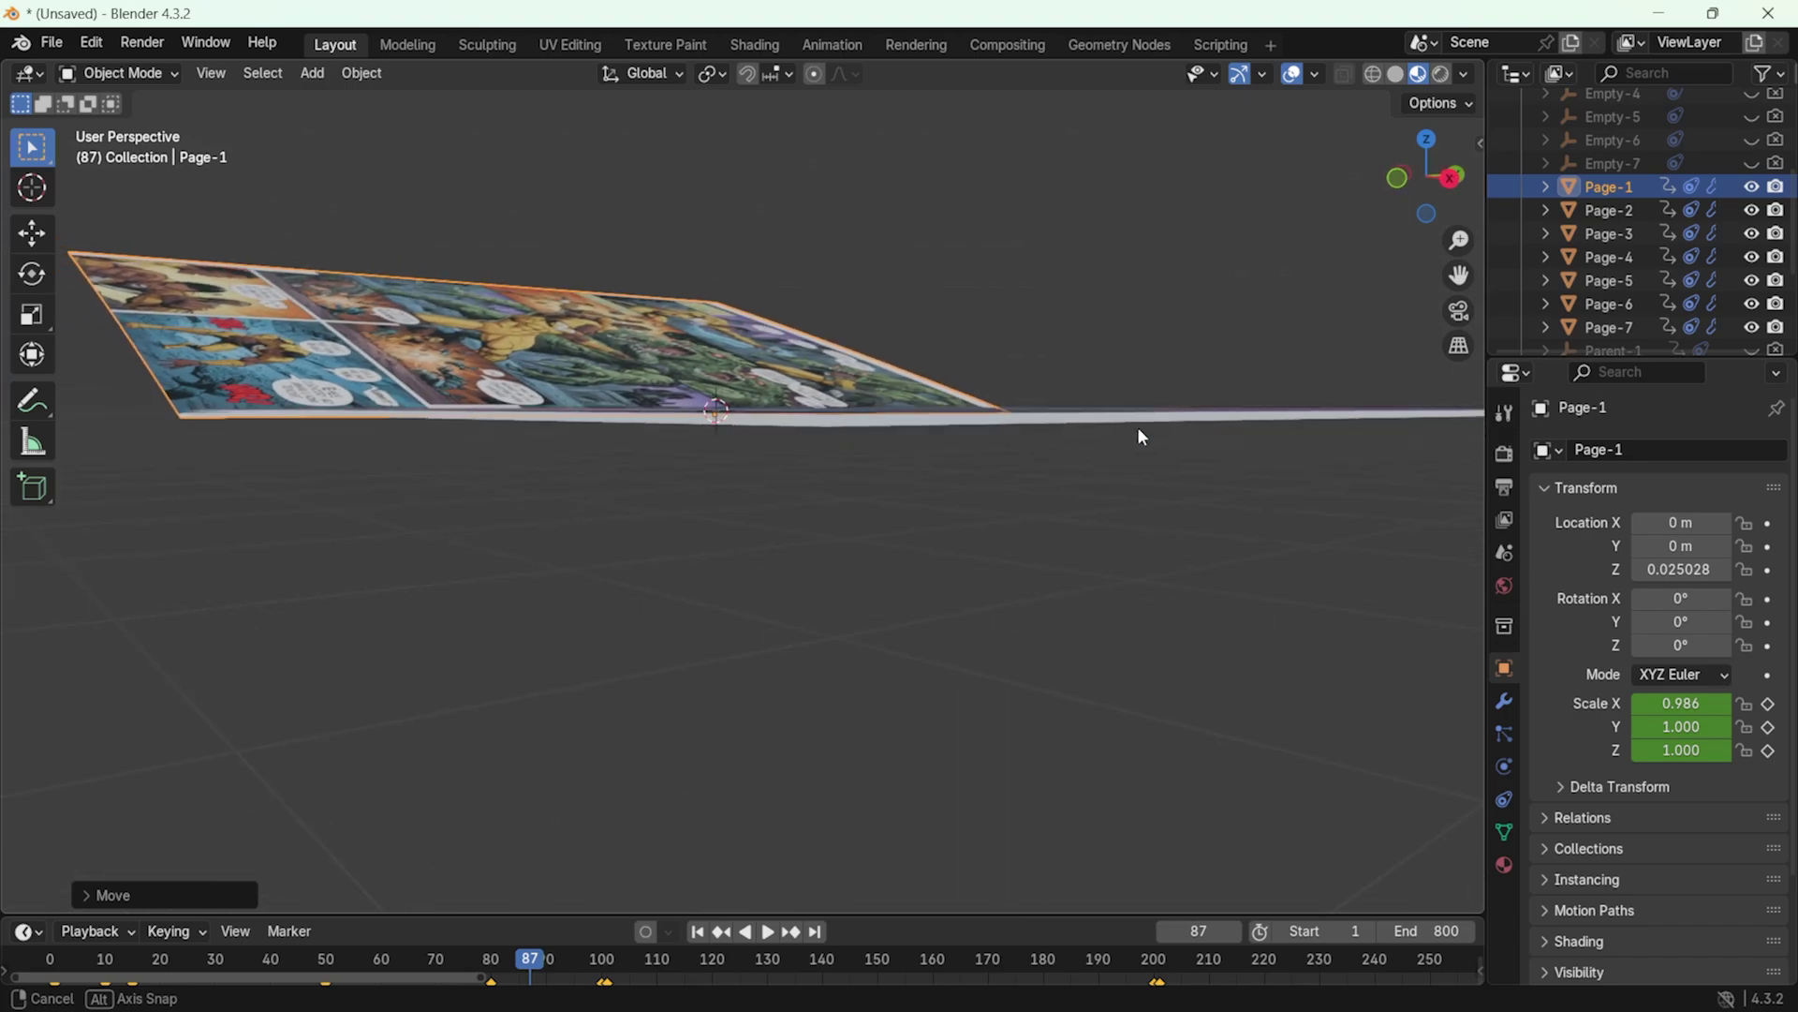
middle_click_drag(902, 426, 881, 267)
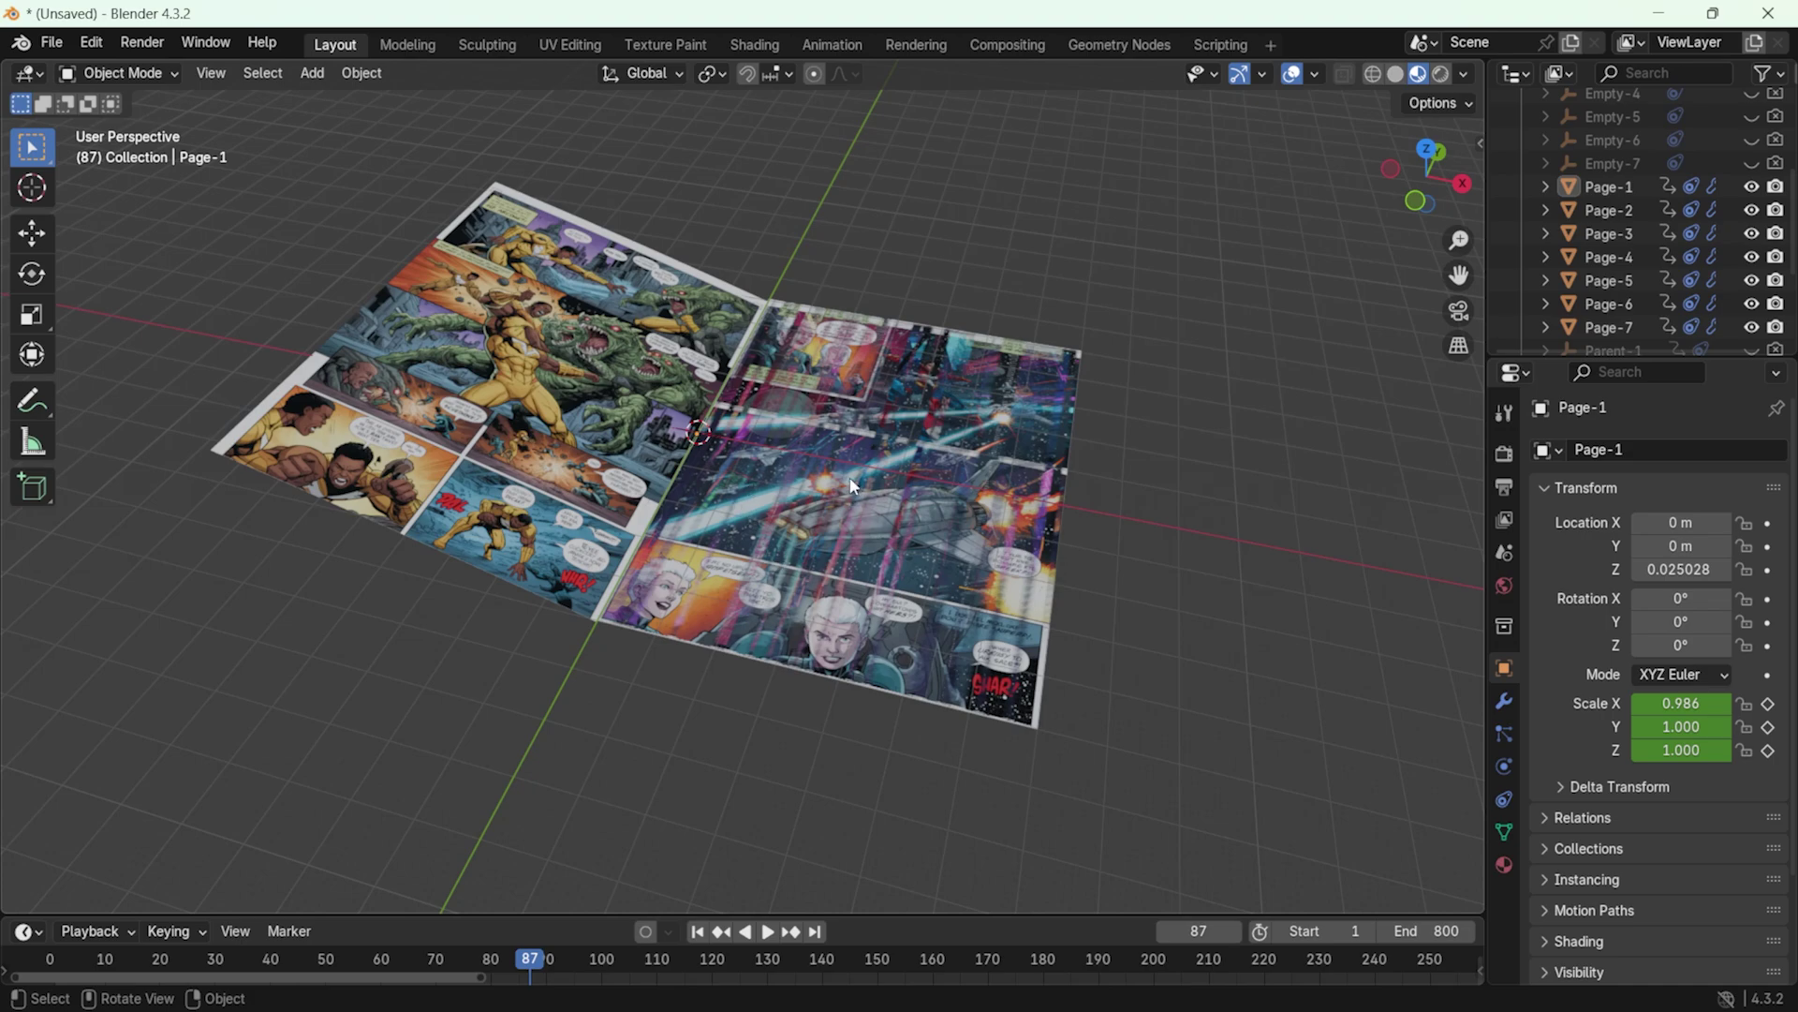
Nudge Page-2 slightly up along Z and test-play the flip
left_click(752, 501)
key("g")
key("z")
left_click(683, 700)
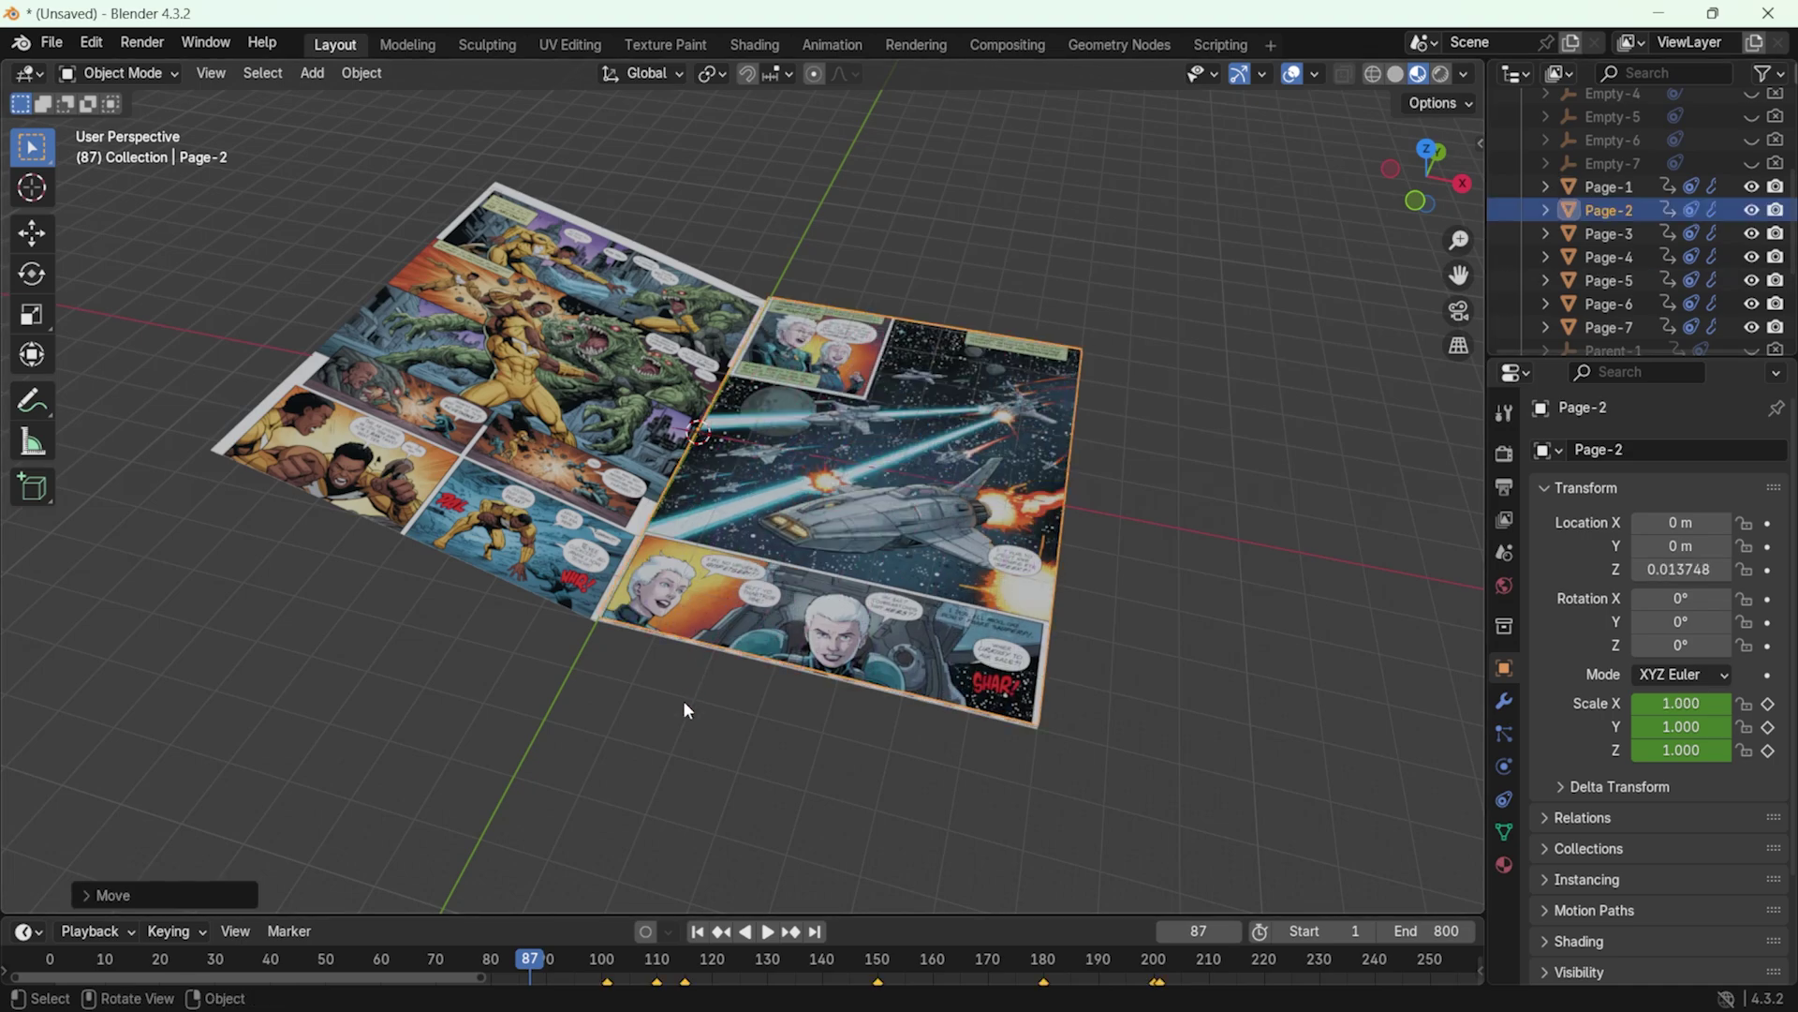
left_click(767, 932)
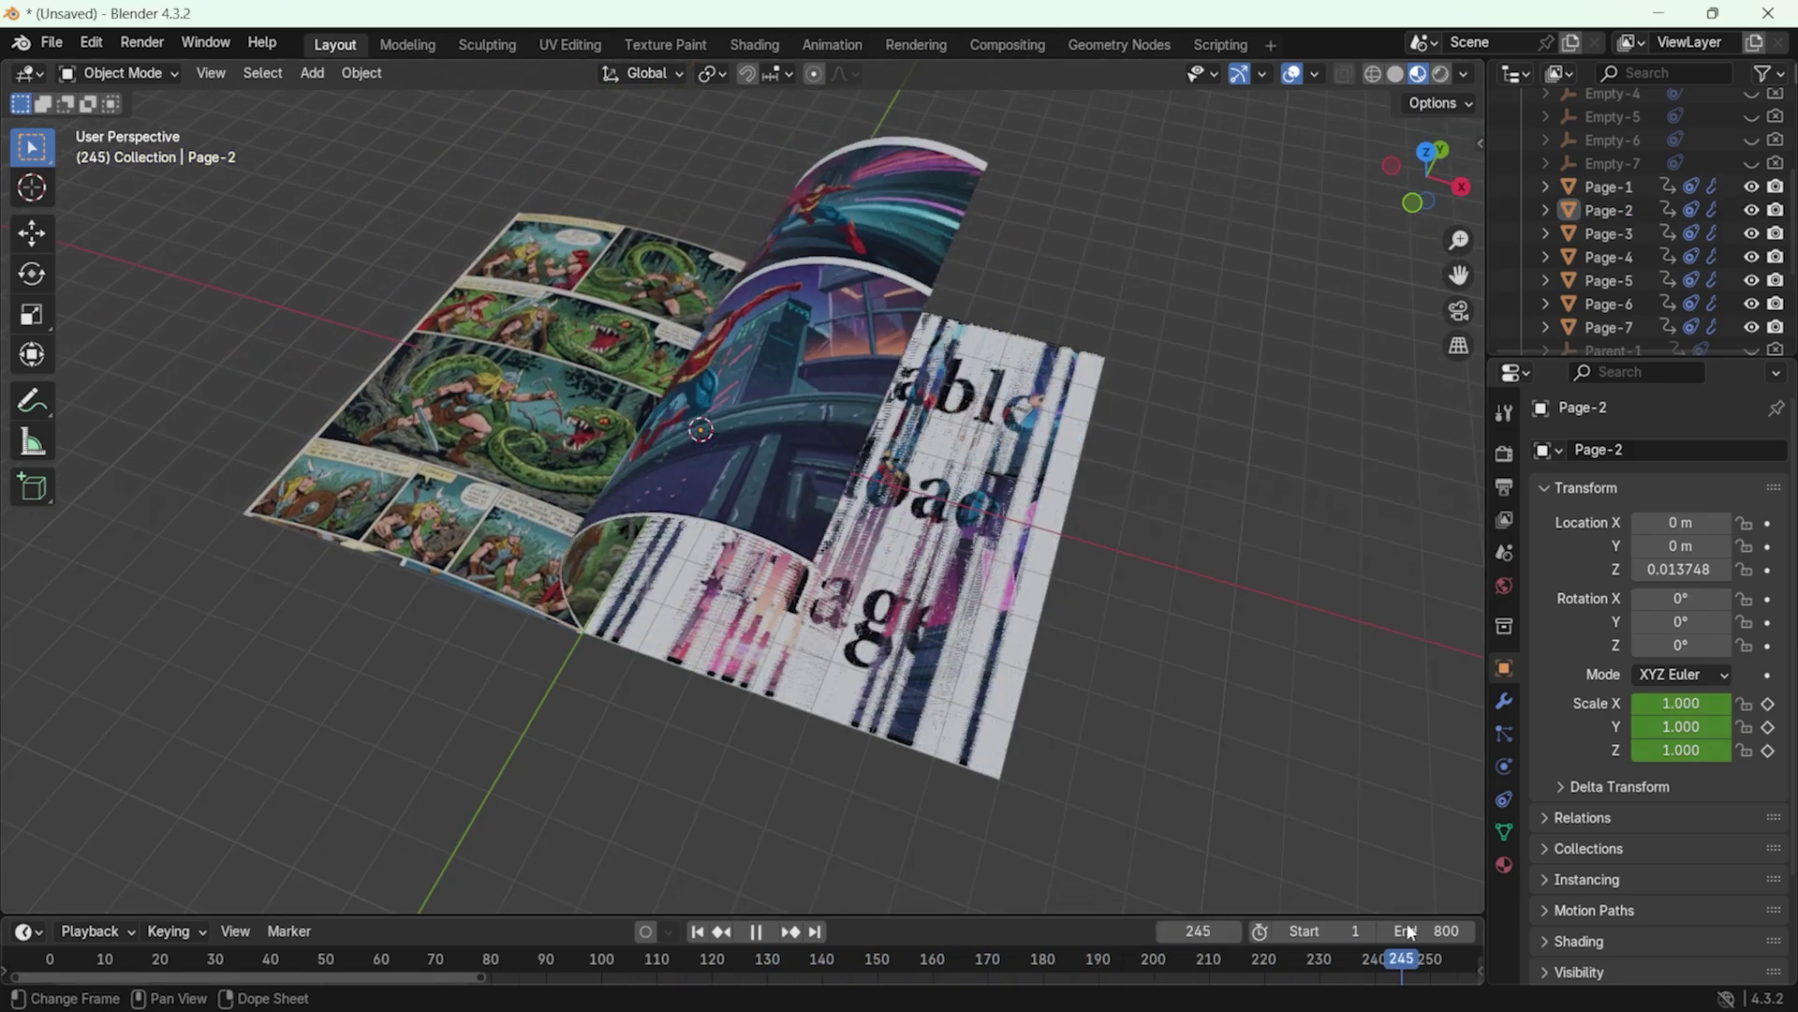
key("space")
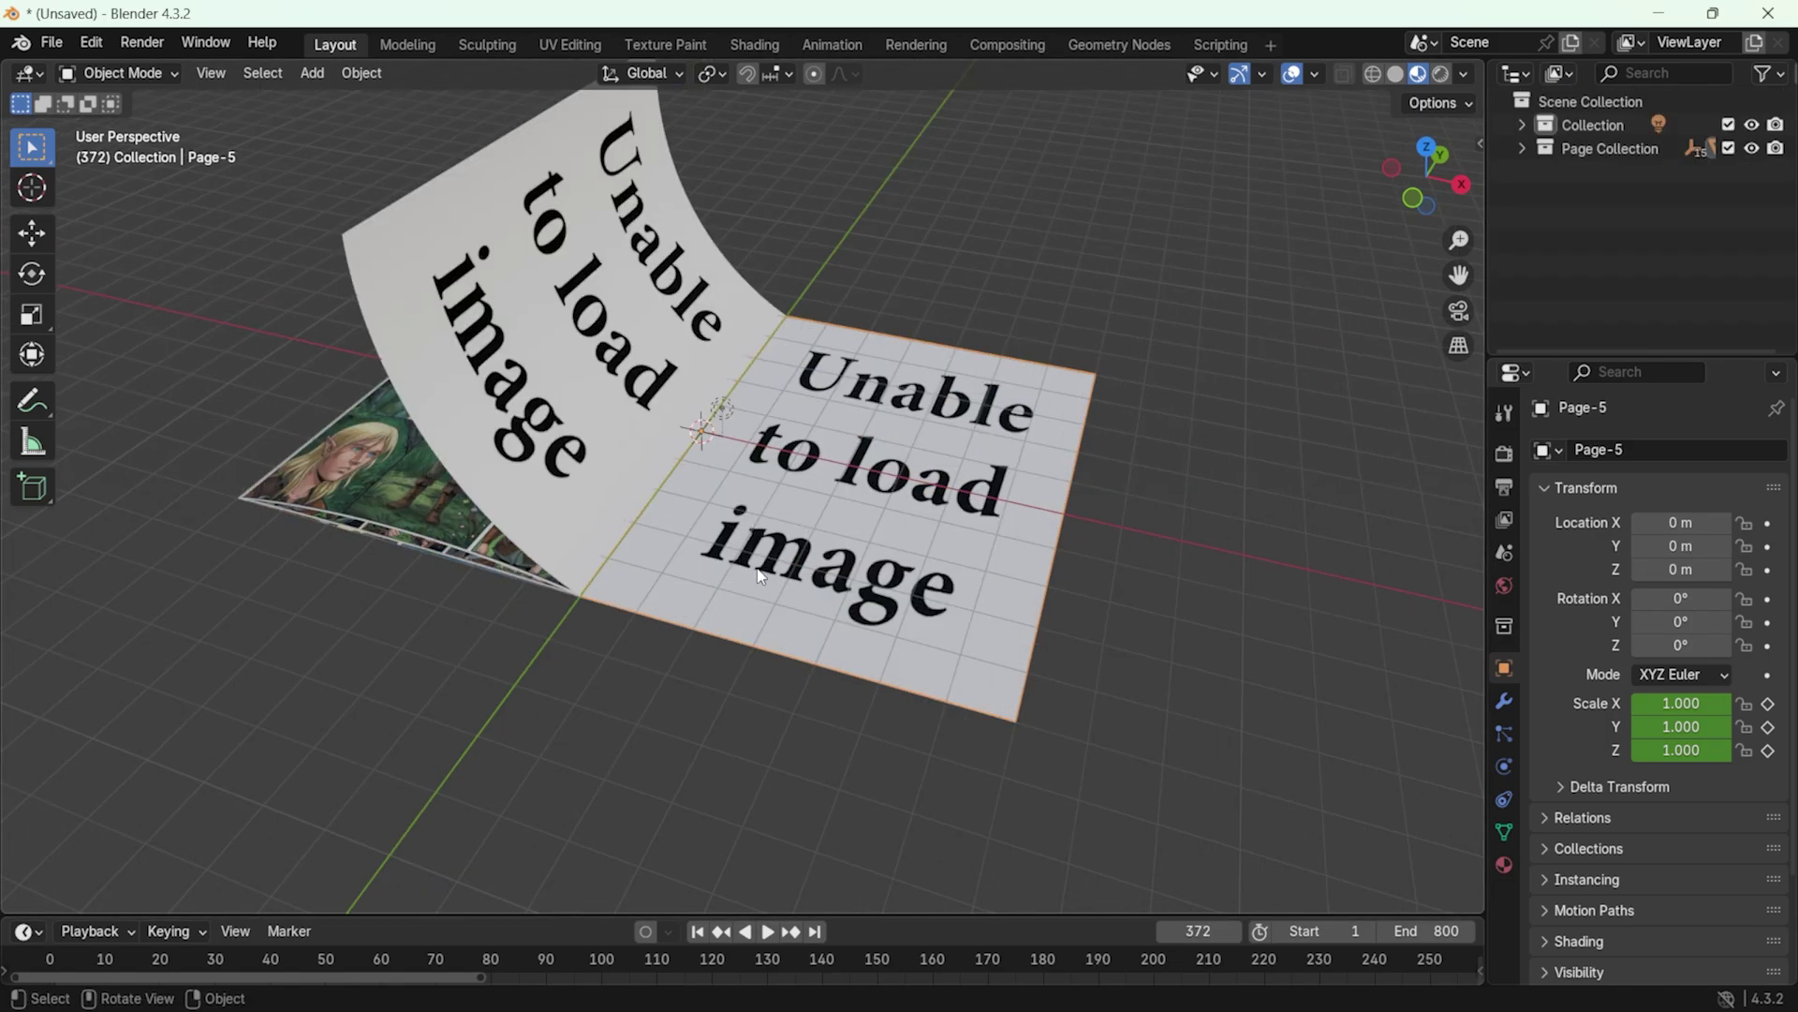
Delete the Page-5 plane, rewind to frame 0, and lift Page-1 slightly along Z
key("Delete")
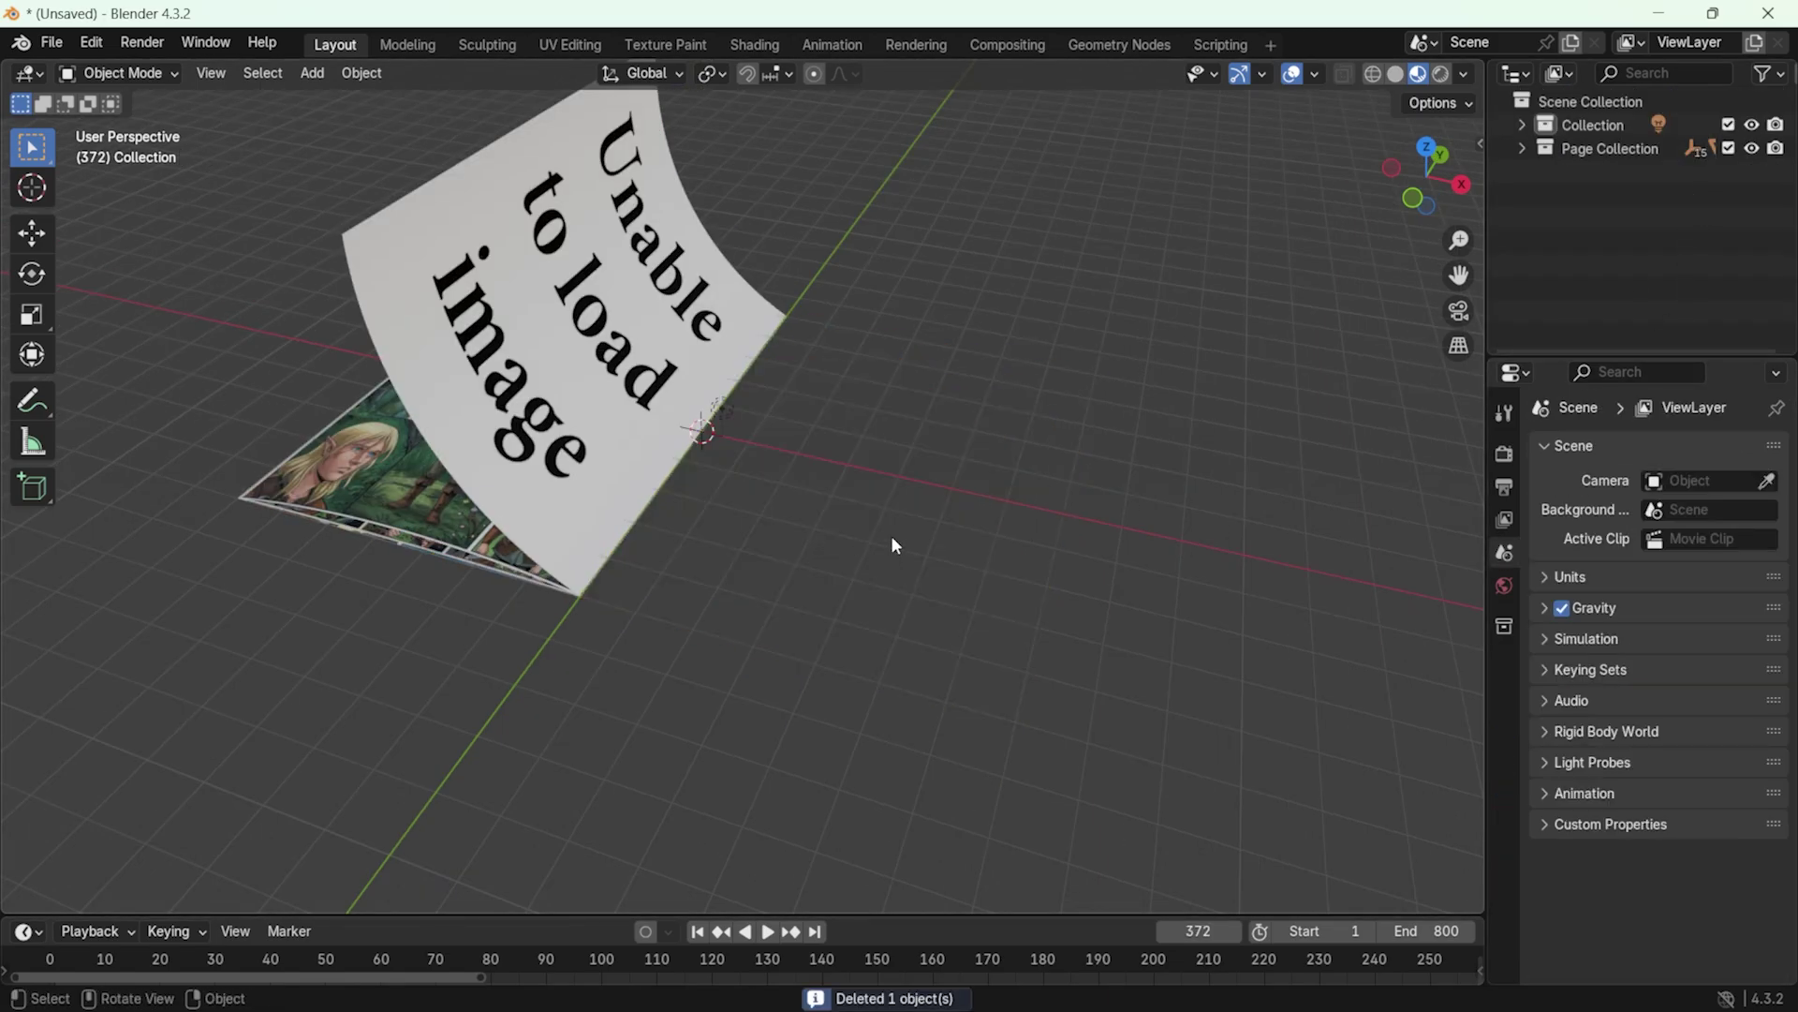
left_click(51, 960)
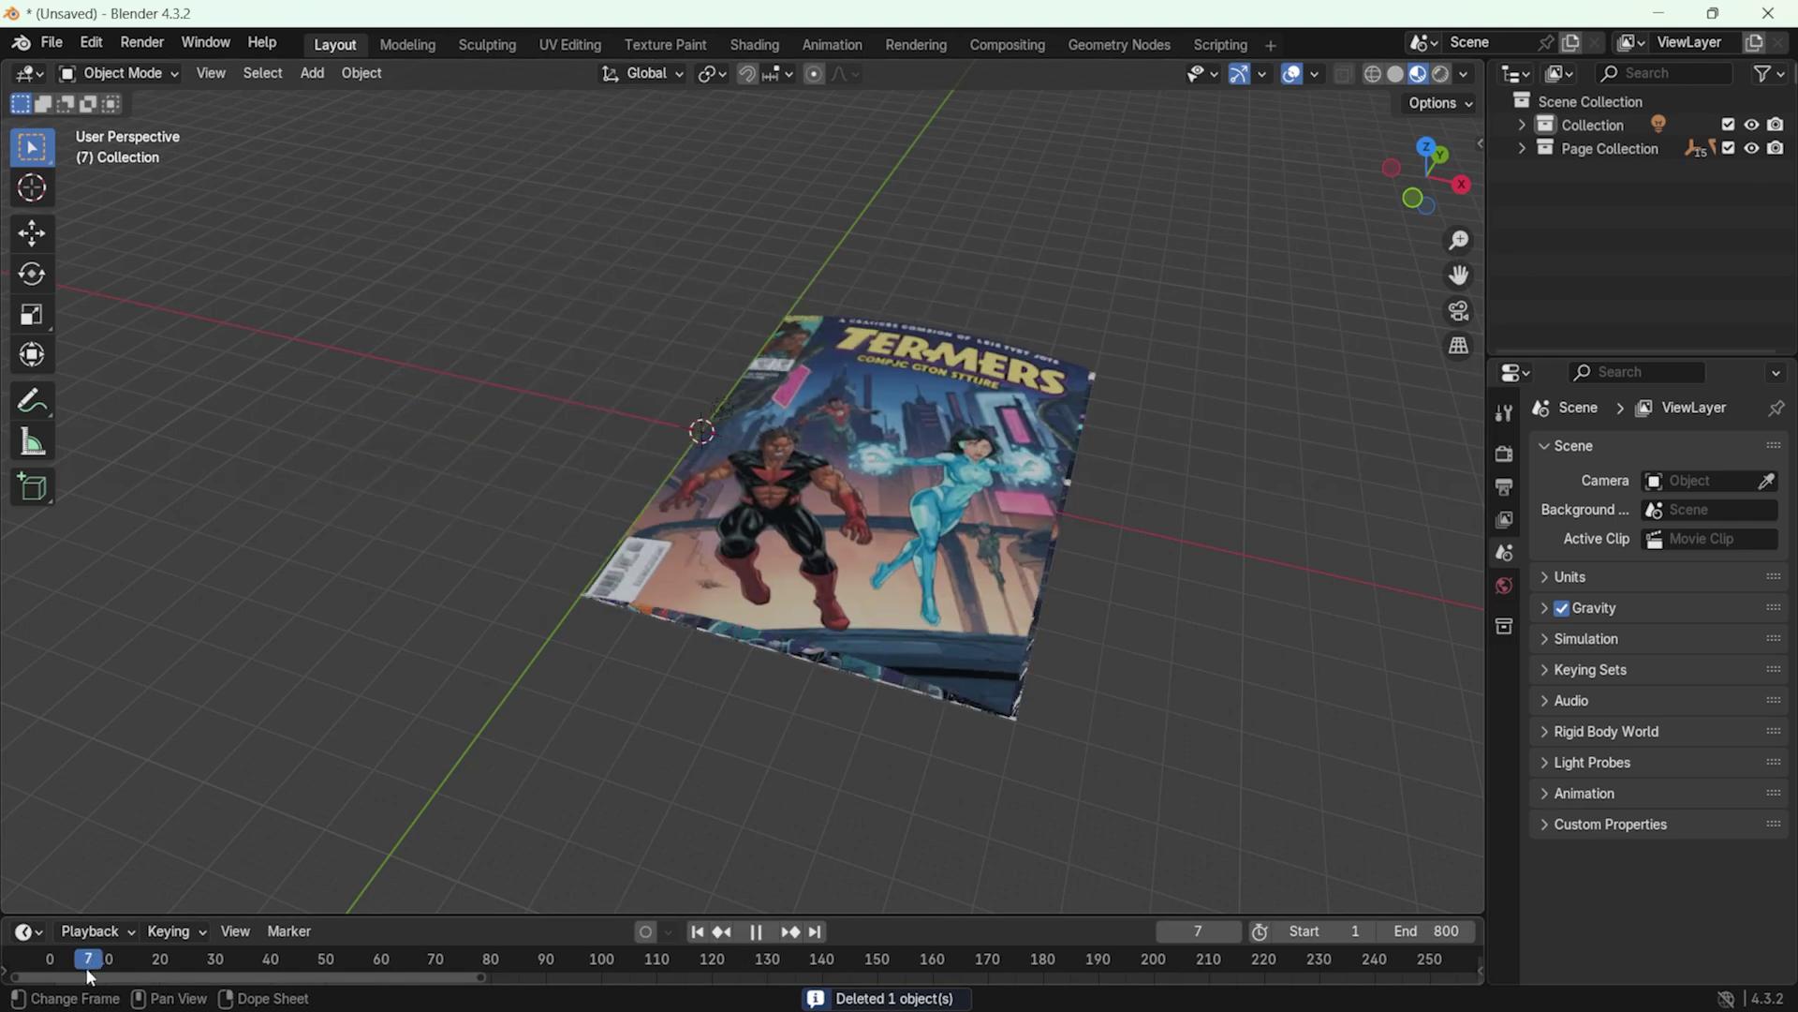
left_click(837, 542)
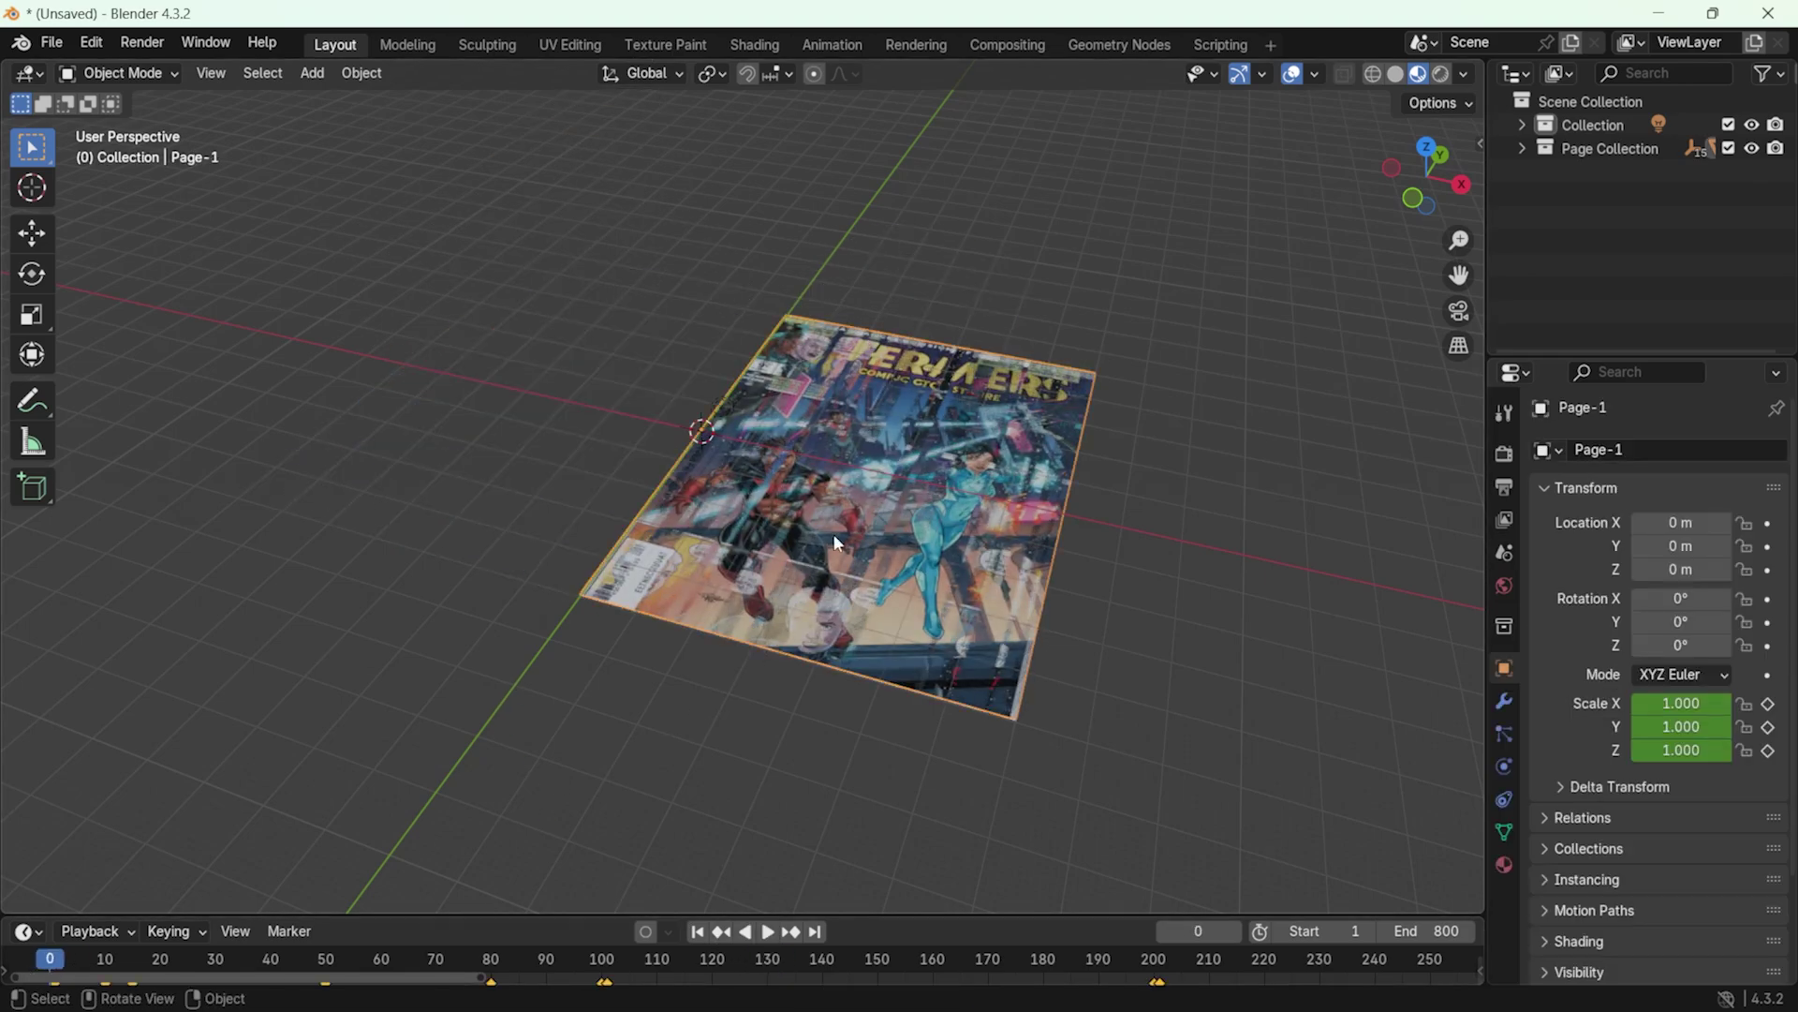
key("g")
key("z")
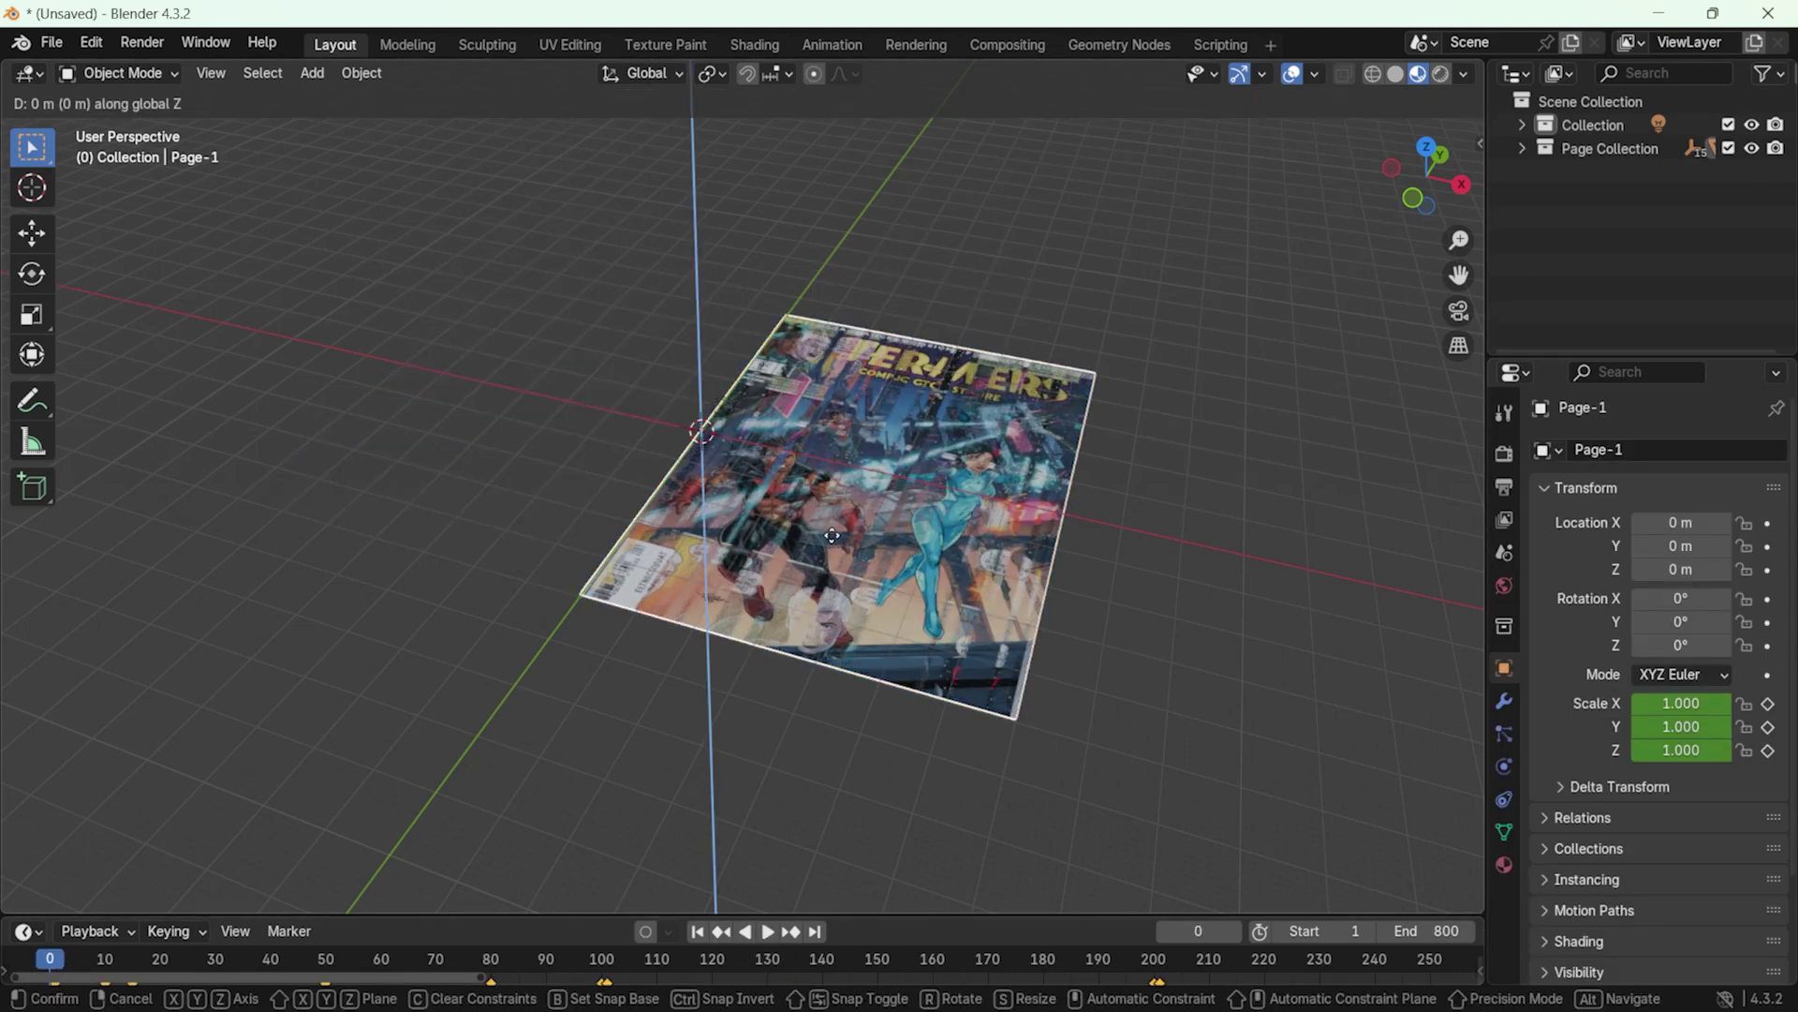
left_click(829, 524)
Locate Page-1 in the outliner, select Page-2 and Page-3, and replay the flip
key("KP_Decimal")
left_click(1601, 245)
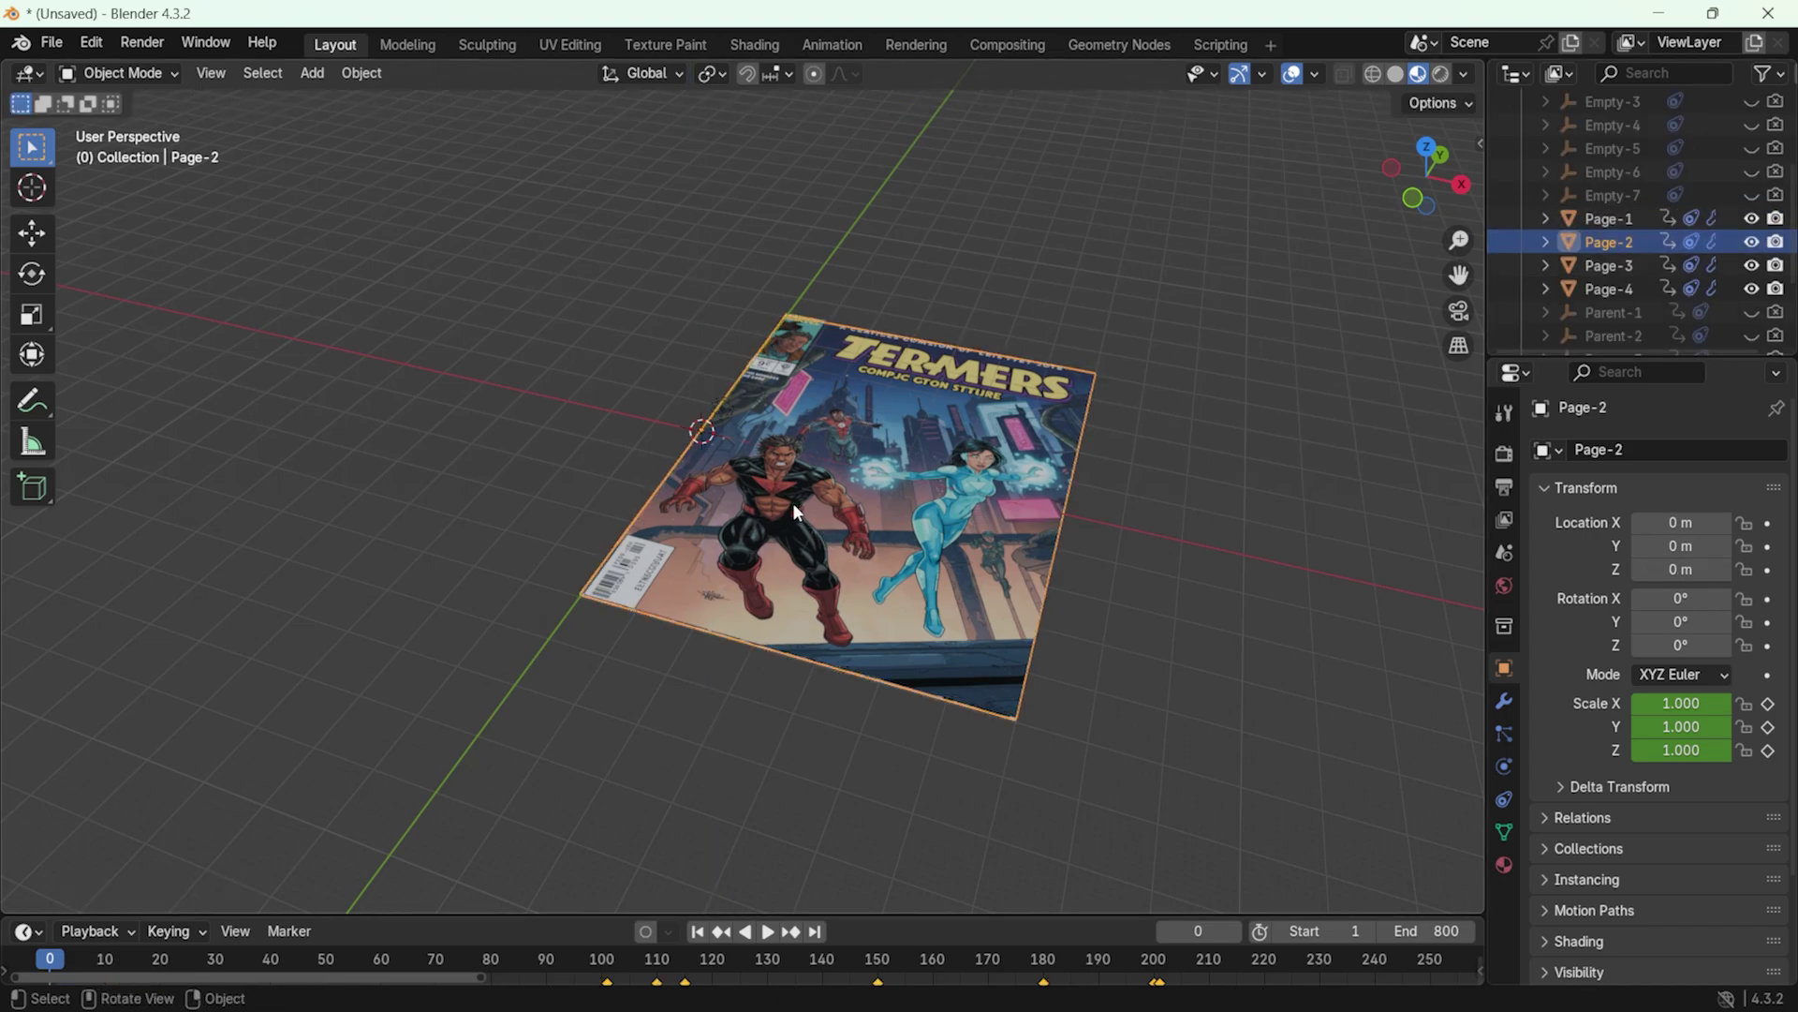
left_click(860, 600)
key("space")
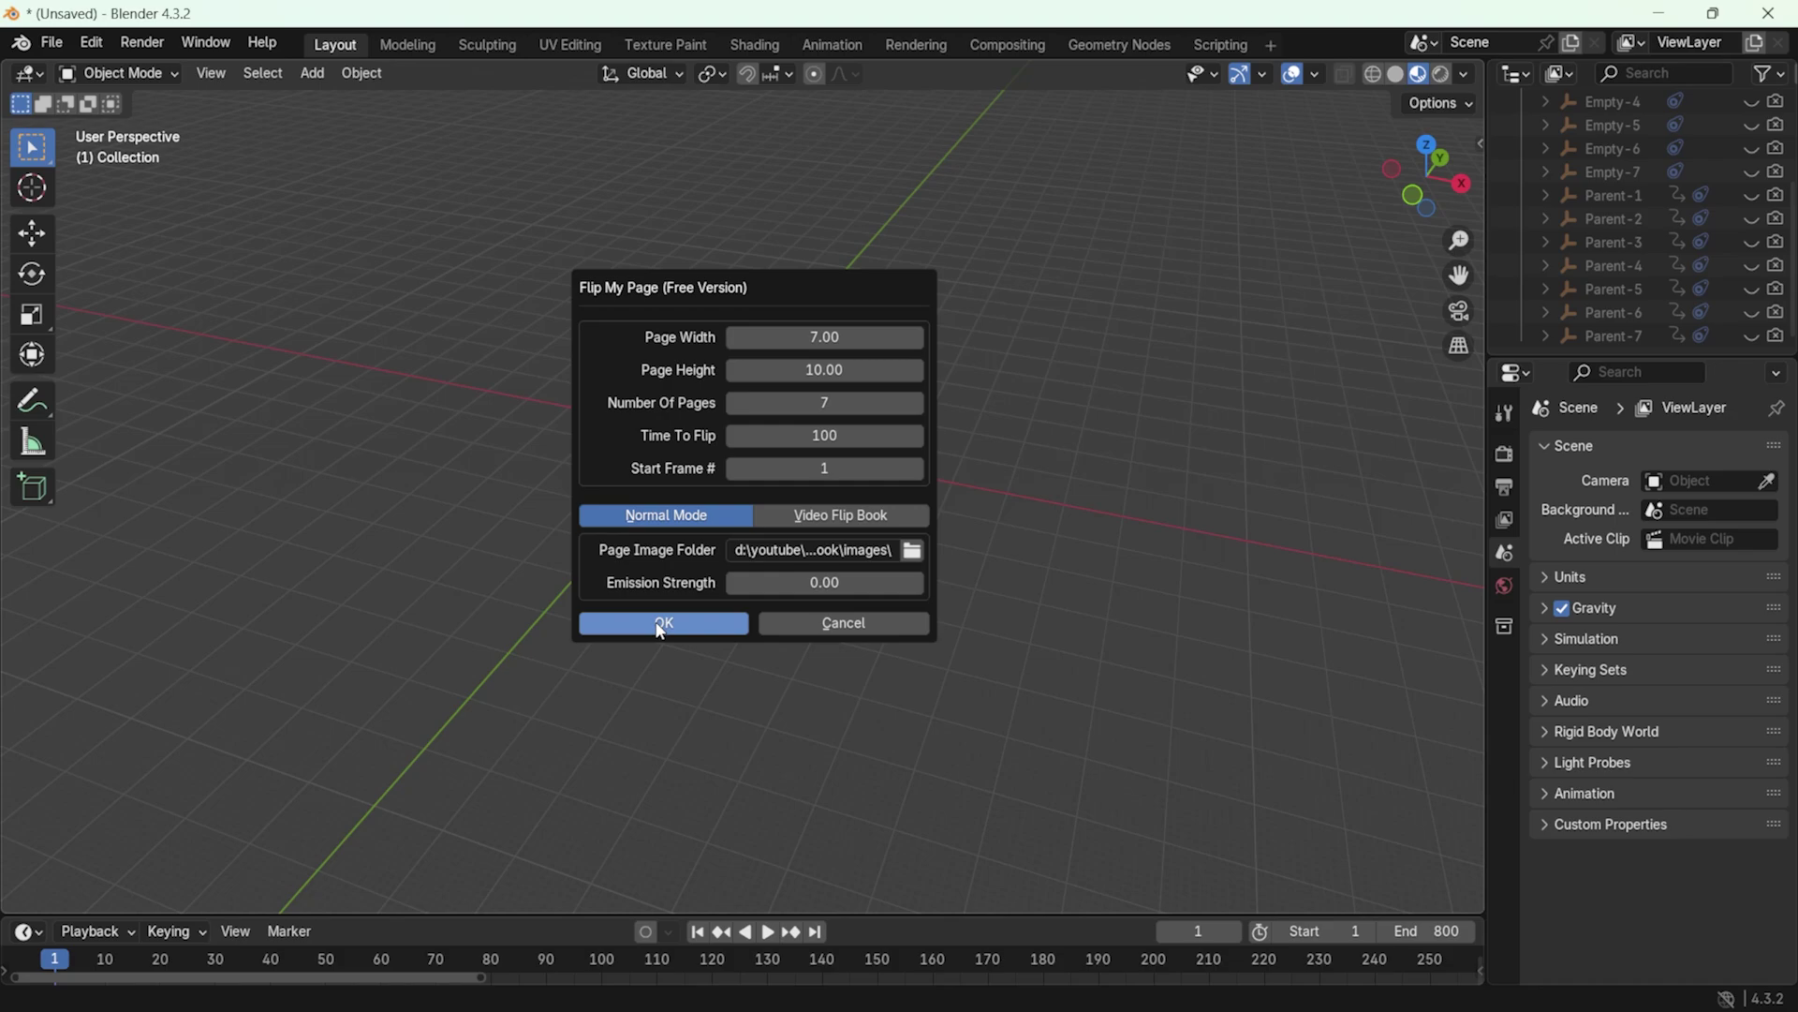
Generate Page Collection.001 with the same settings and scrub its flip from frame 137 to 242
left_click(661, 625)
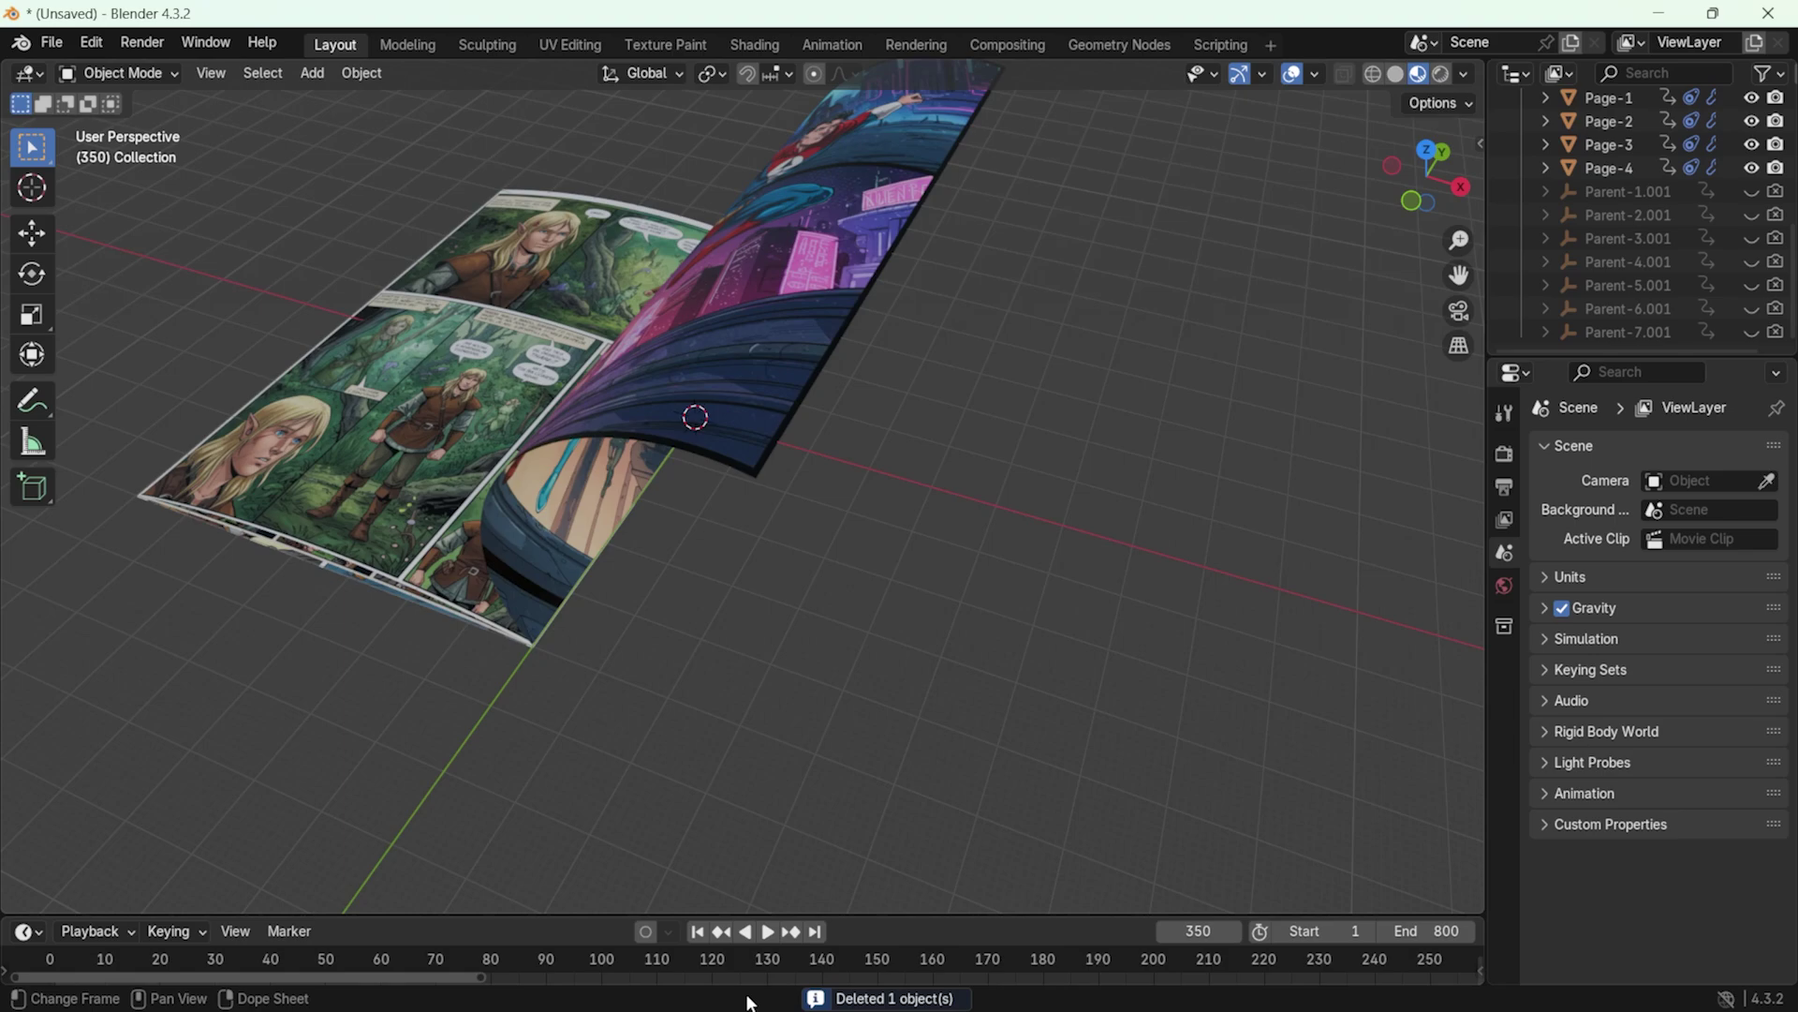
key("space")
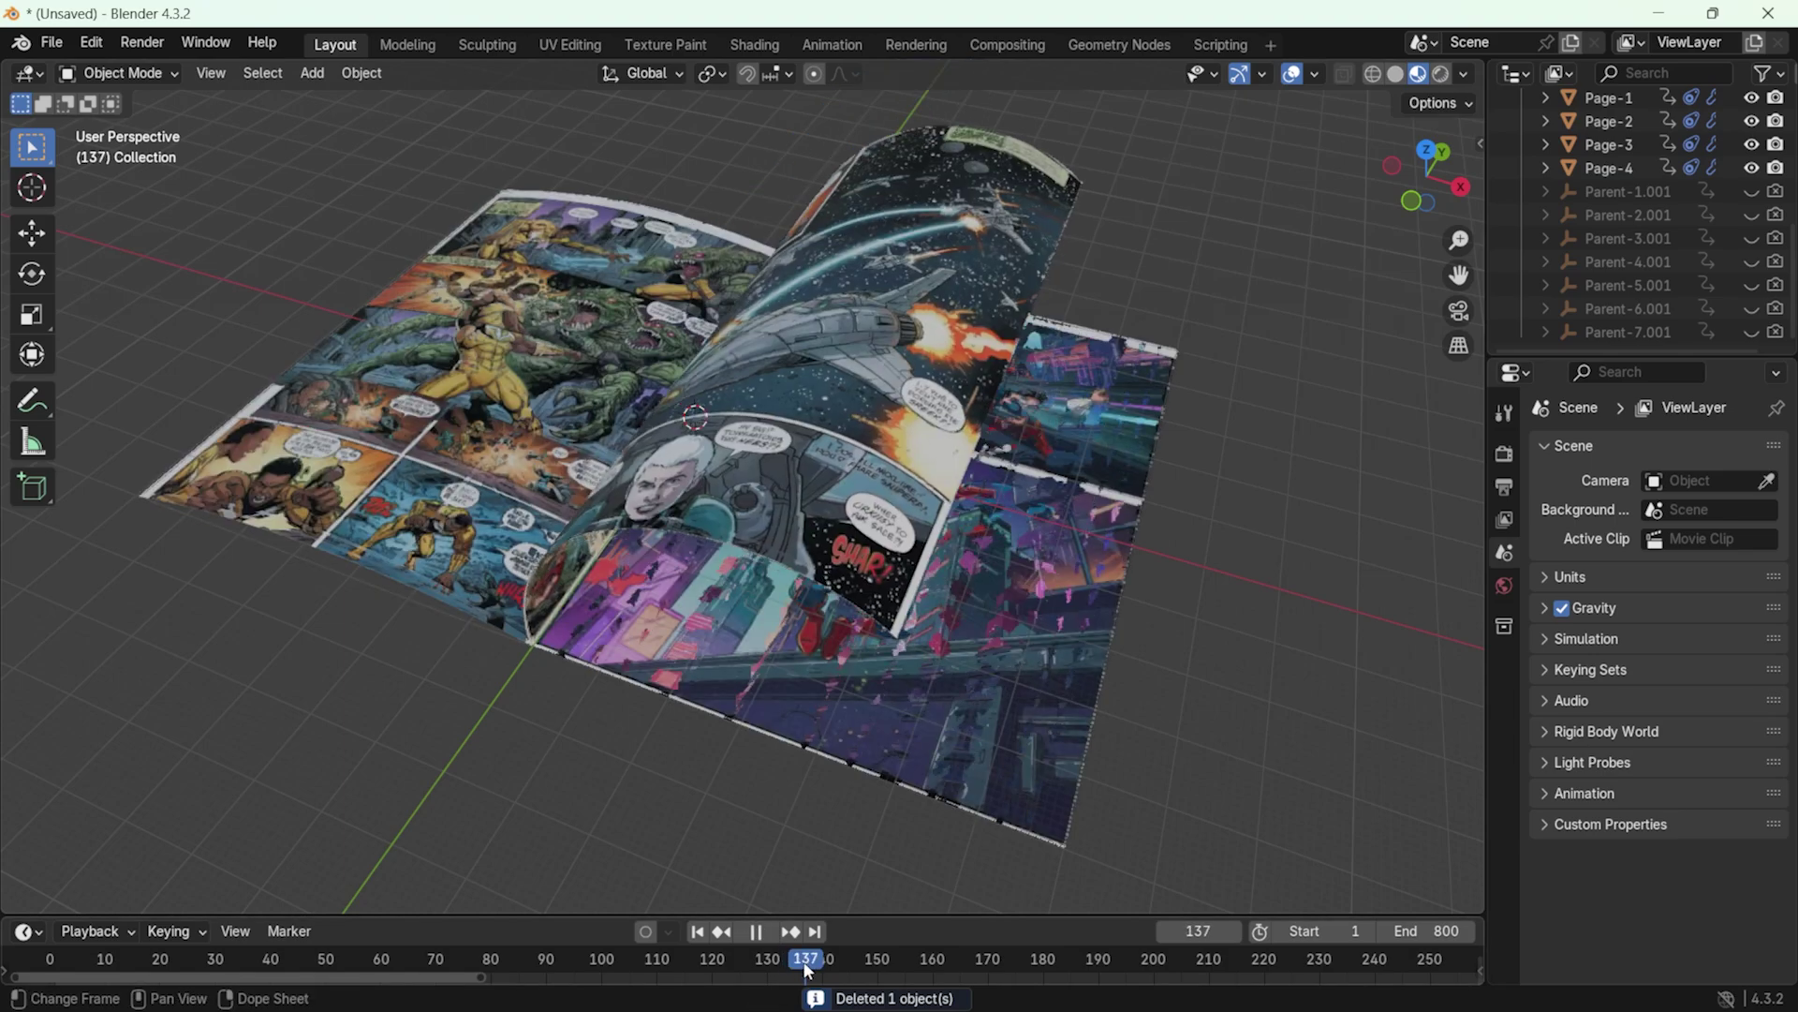
left_click_drag(808, 971, 1386, 974)
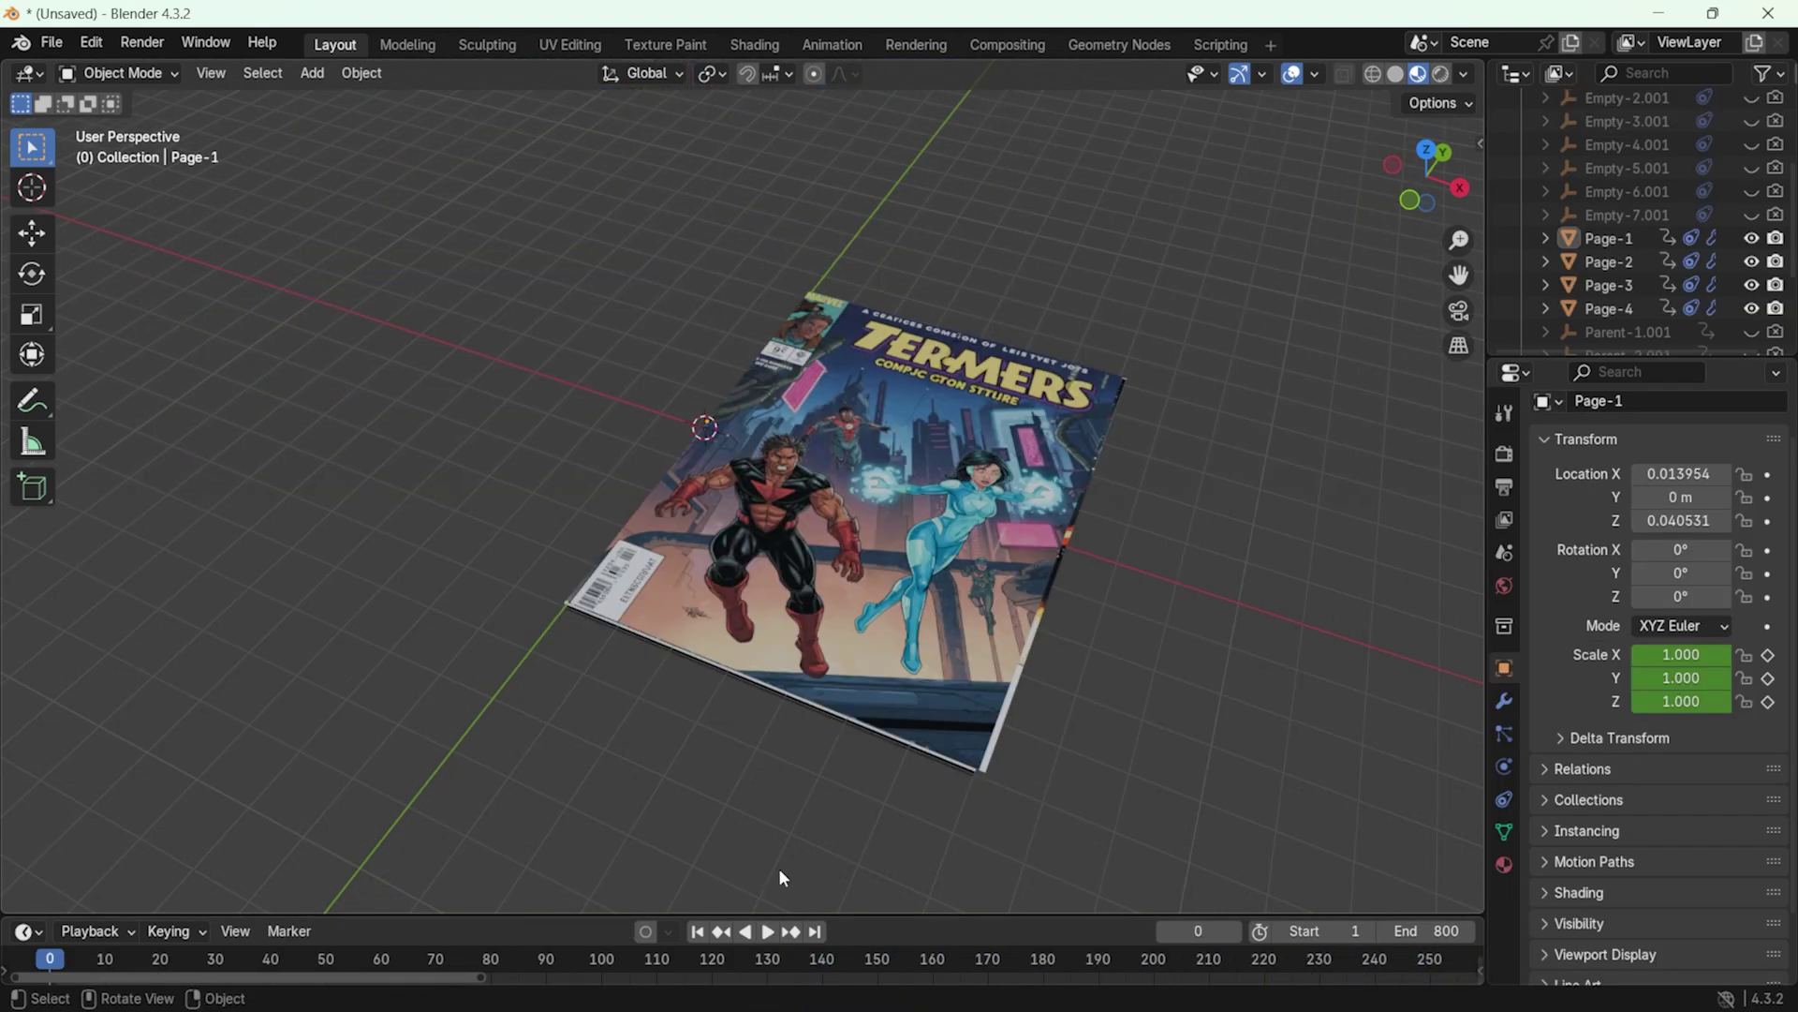
Play the second page set's flip from the start and stop at frame 436
left_click(767, 931)
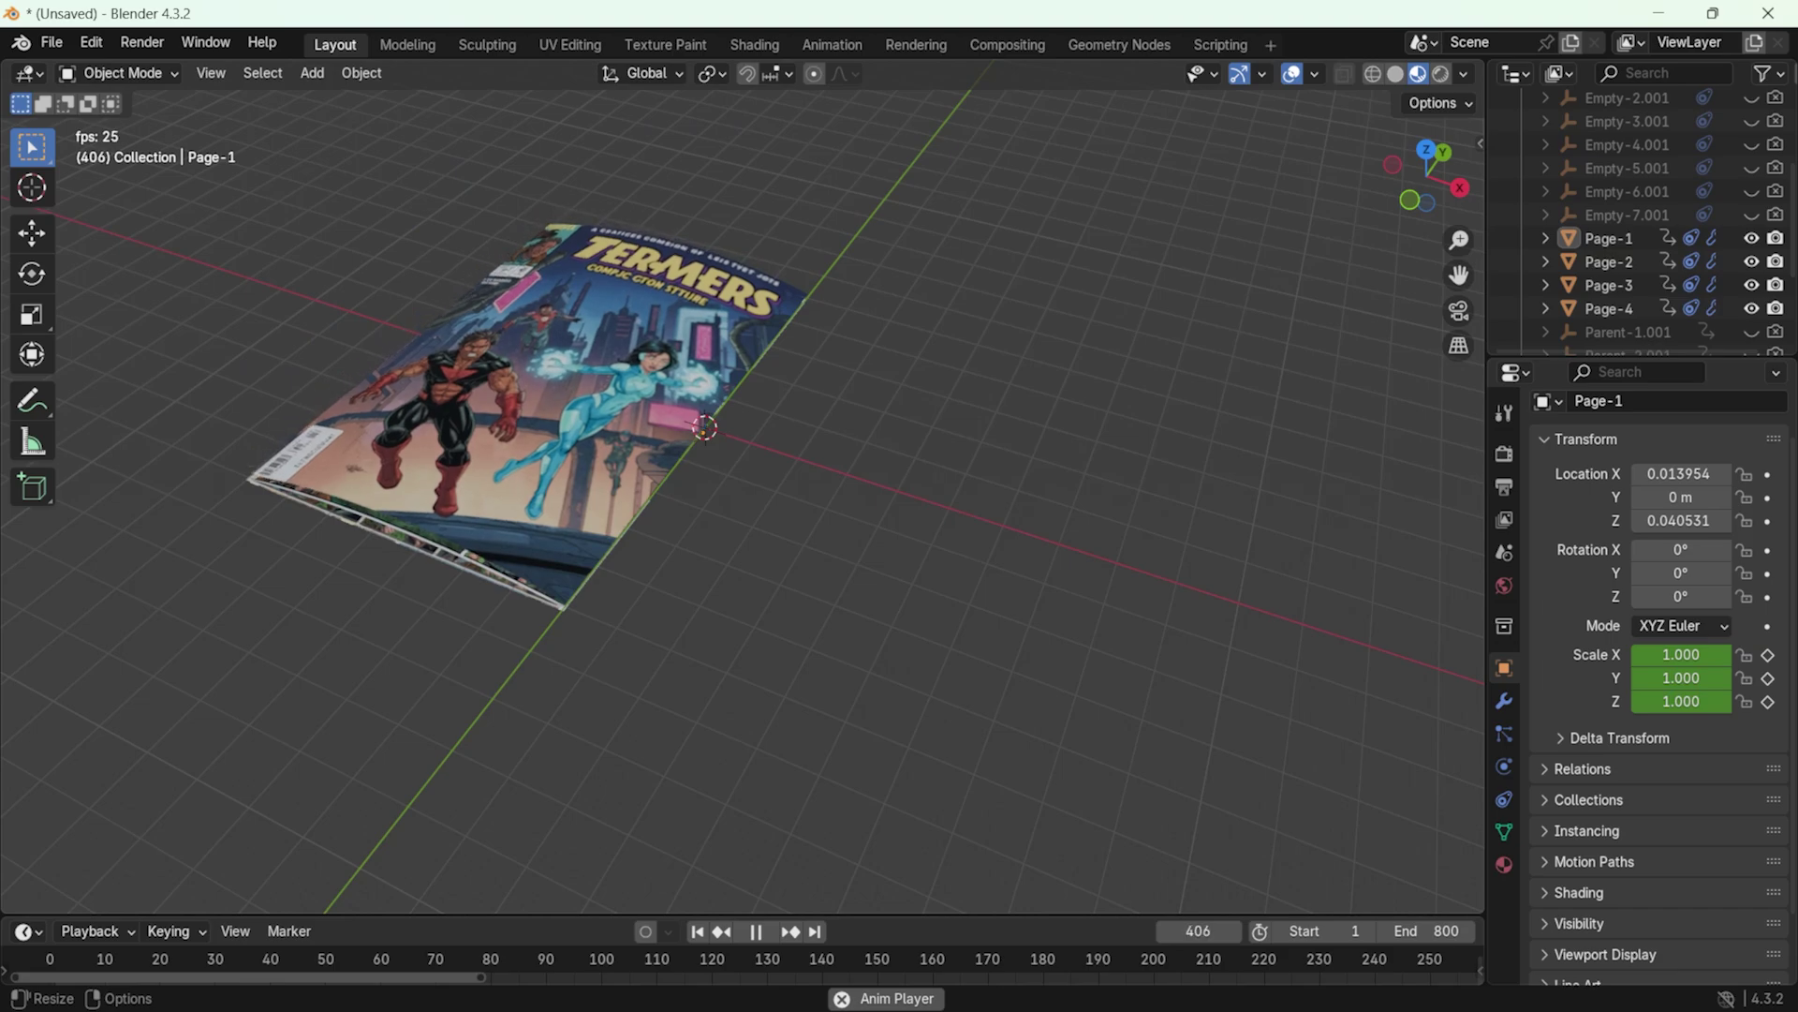
key("space")
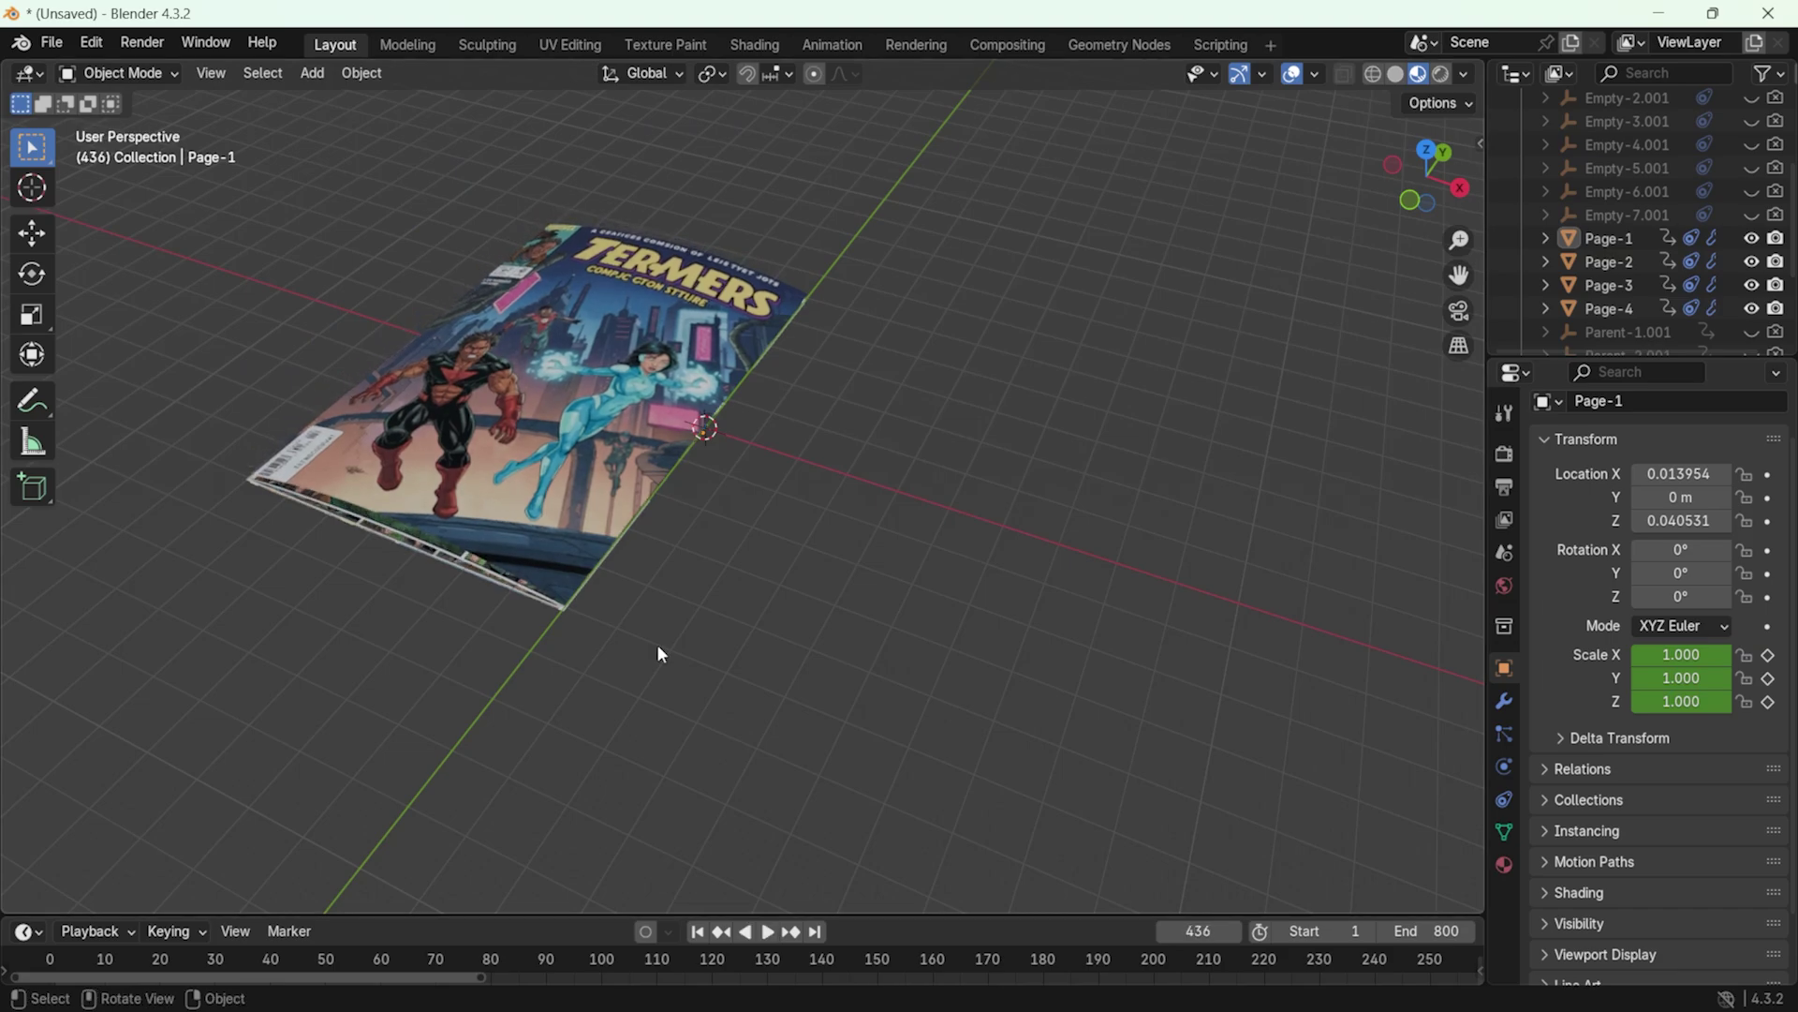